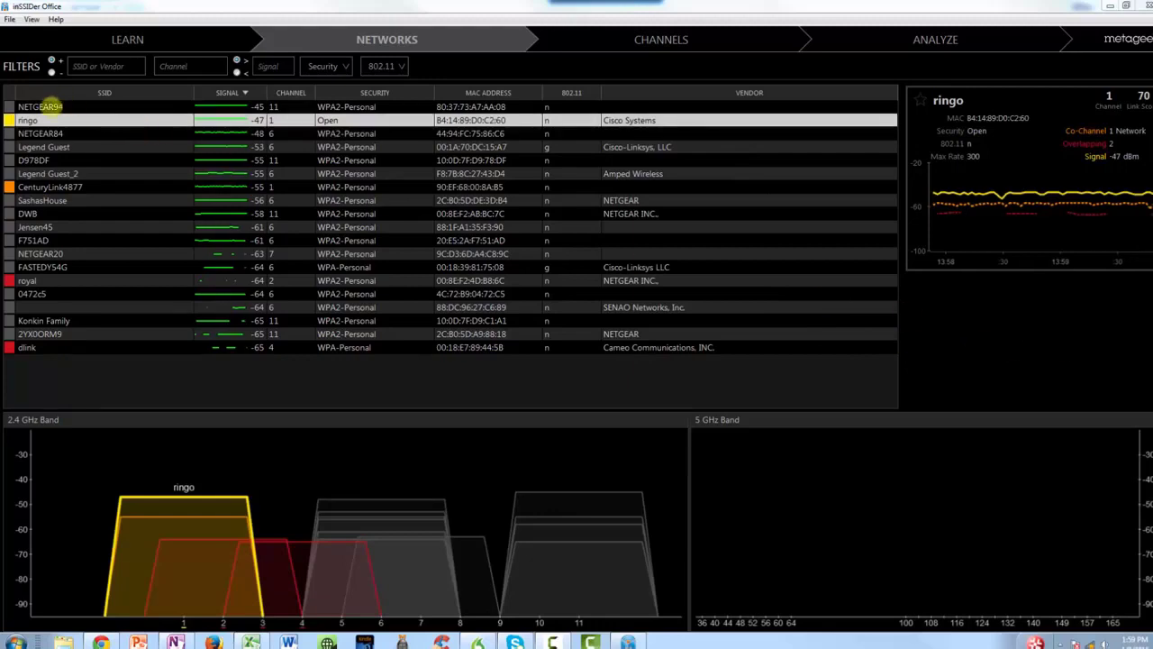
# Compare the channel overlap of the NETGEAR94, NETGEAR84 and Legend Guest_2 wireless networks
pyautogui.click(52, 106)
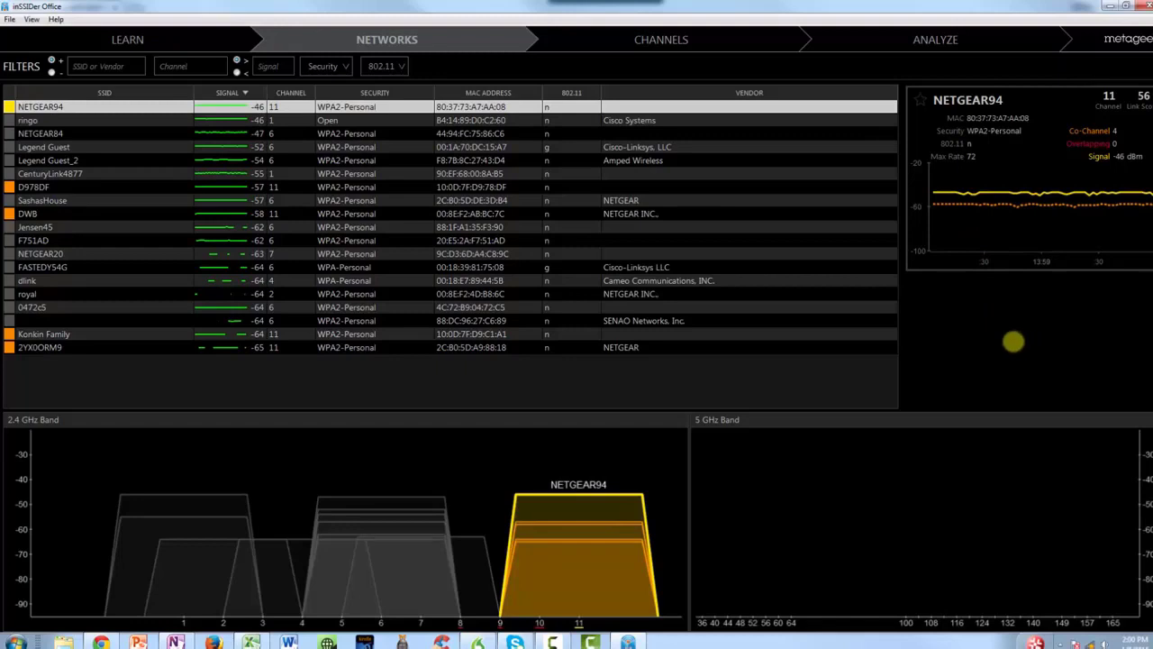
pyautogui.click(27, 133)
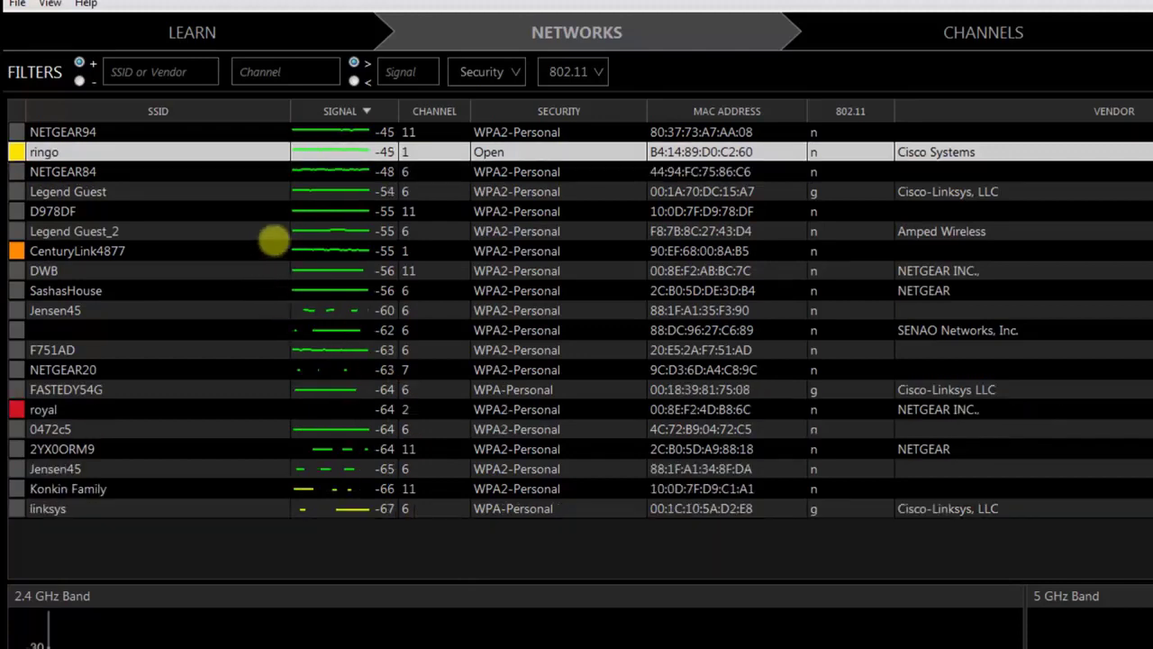
pyautogui.click(101, 231)
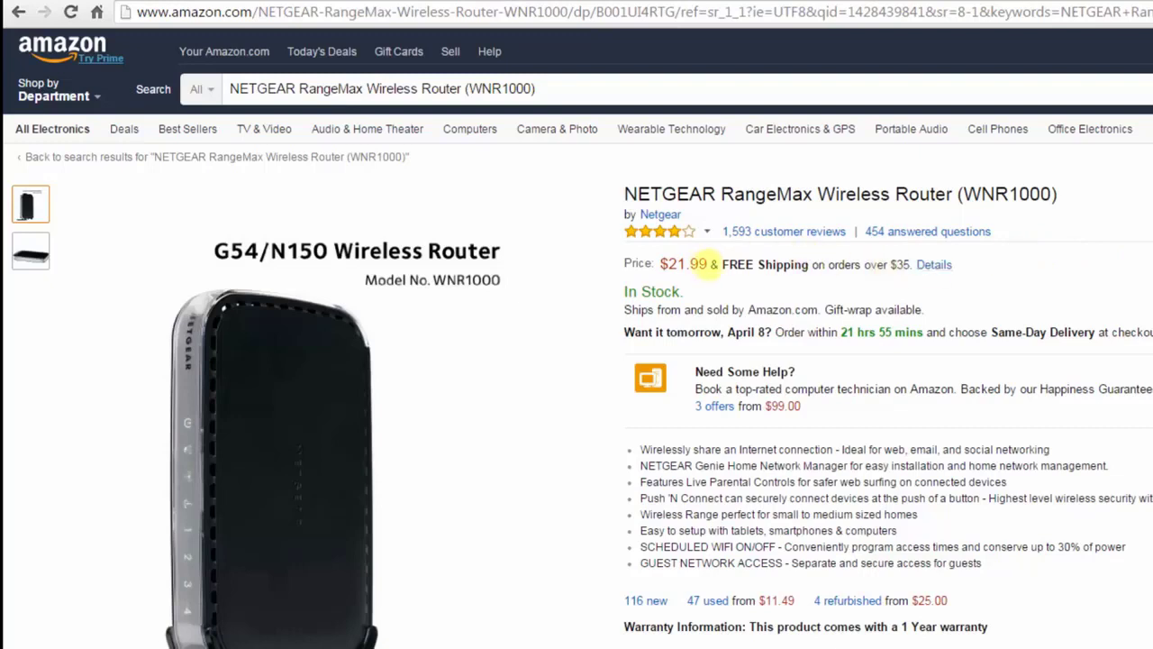
# Switch to the Amazon page for the NETGEAR RangeMax Wireless Router (WNR1000) and highlight its price
pyautogui.moveTo(712, 264); pyautogui.dragTo(660, 263)
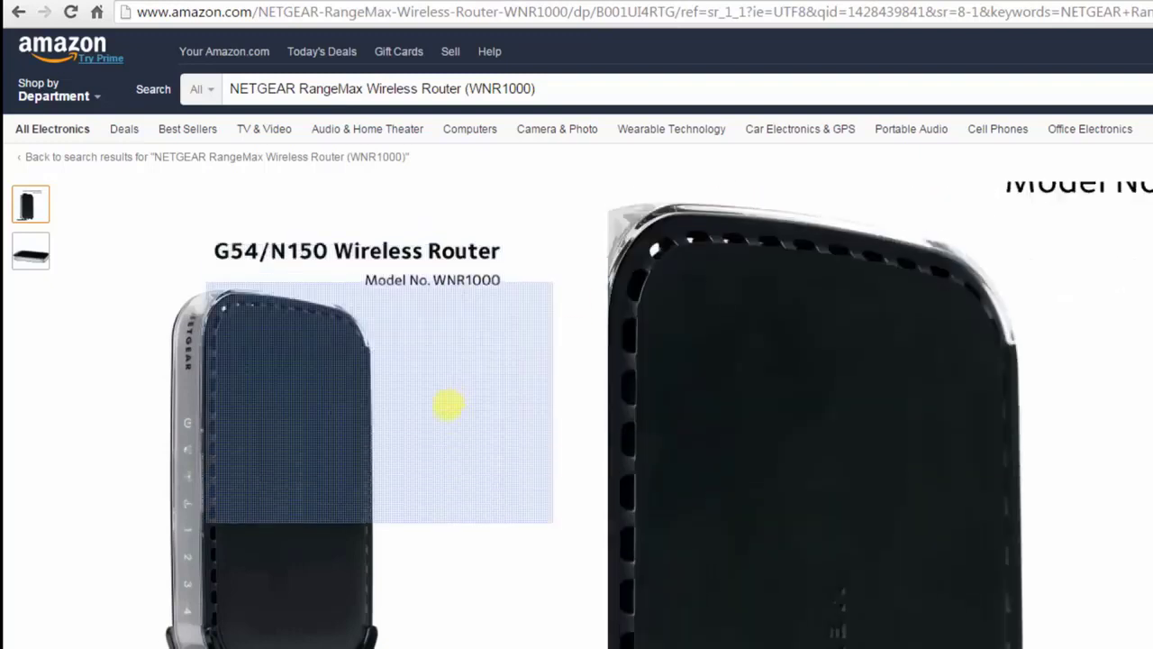
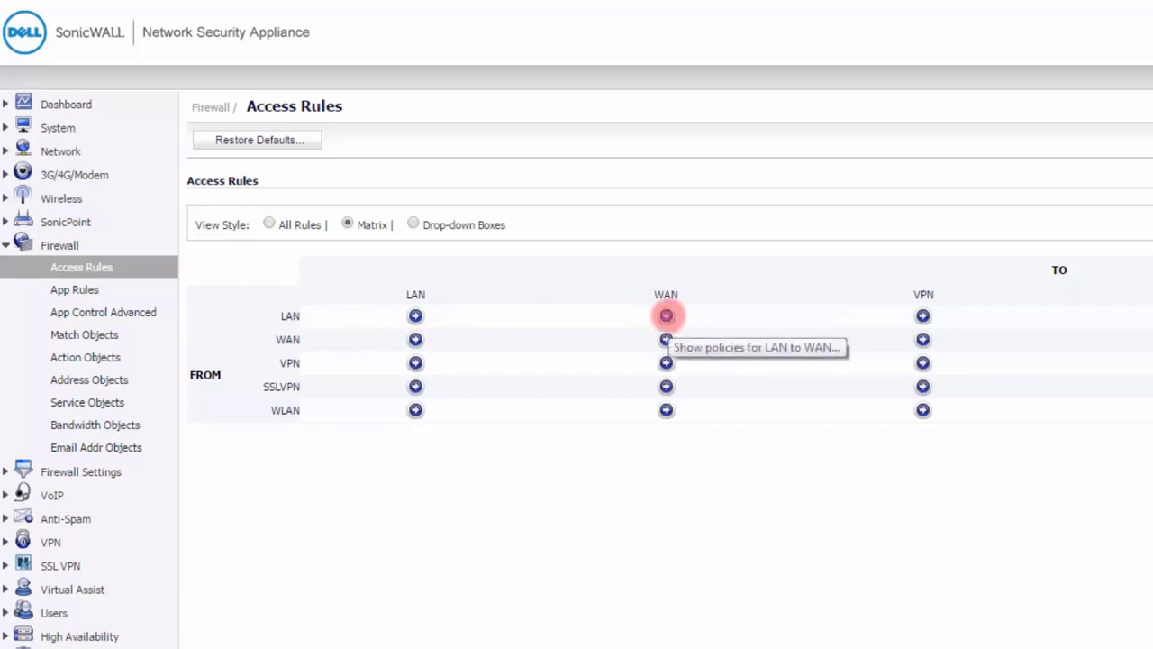
# View the firewall's LAN to WAN access rules and the blank new-rule form, and return to the zone matrix
pyautogui.click(666, 315)
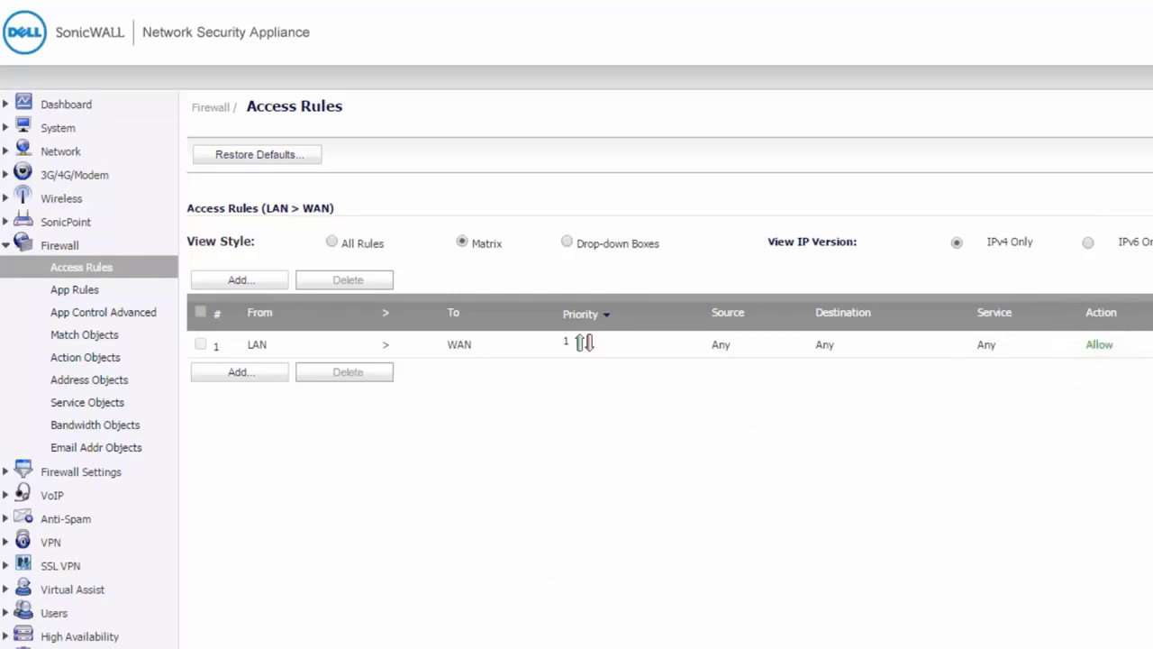
pyautogui.click(242, 372)
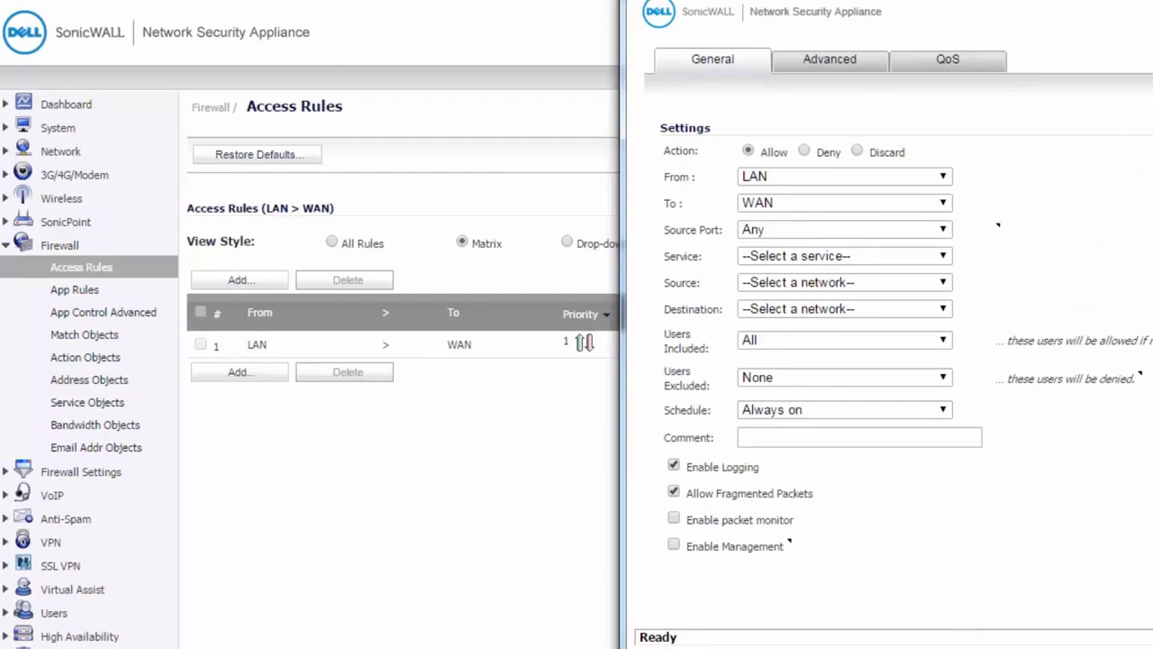
pyautogui.hotkey('alt', 'F4')
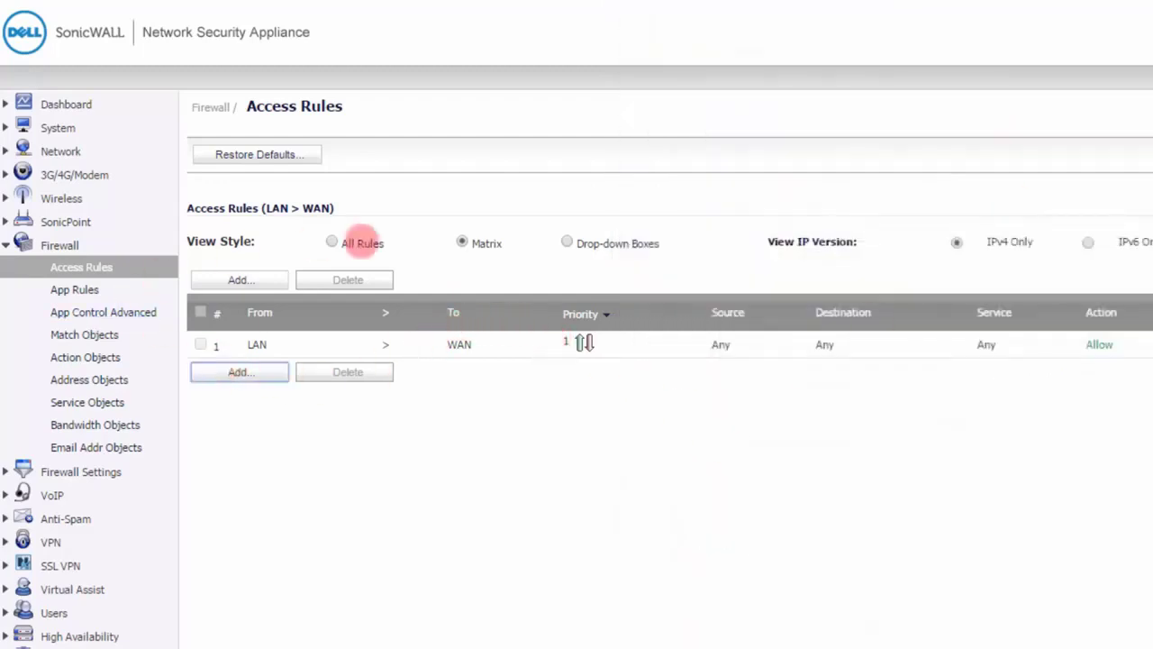
pyautogui.click(482, 244)
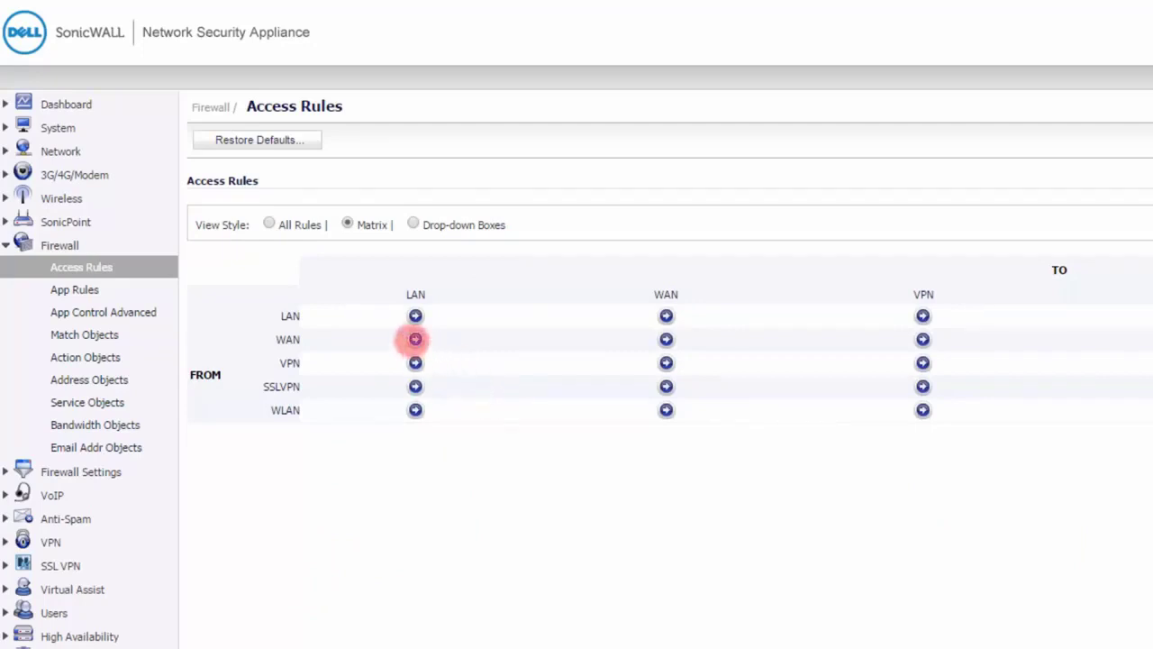
# Review the WAN to LAN access rules and their new-rule form, closing it to return to the zone matrix
pyautogui.click(415, 339)
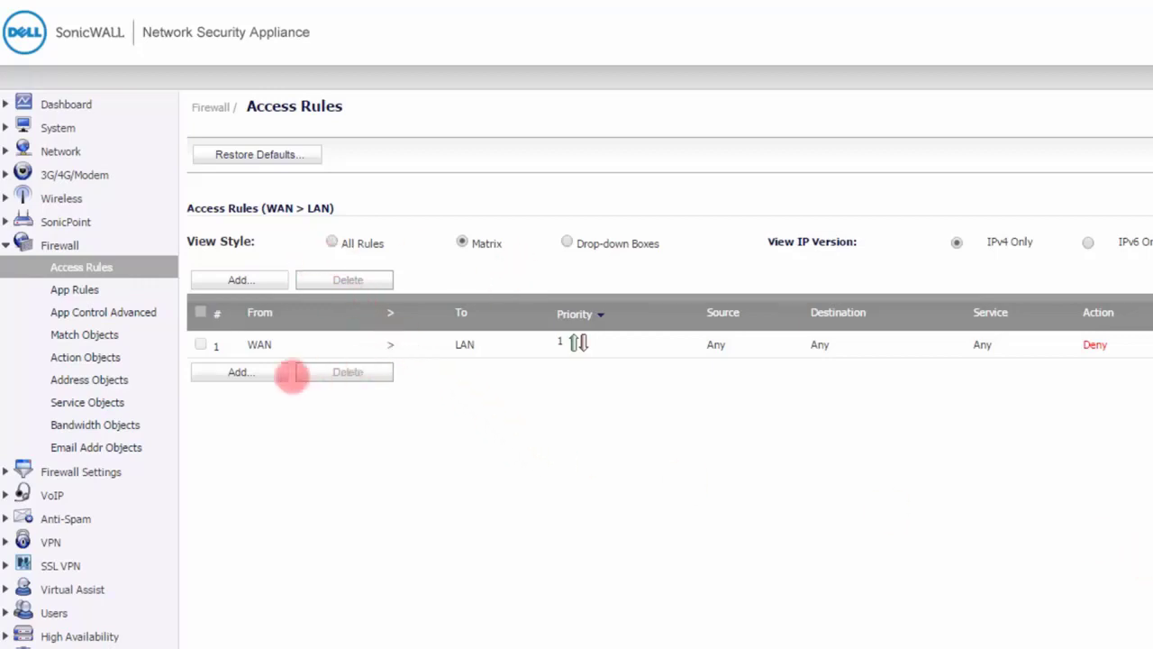
pyautogui.click(240, 372)
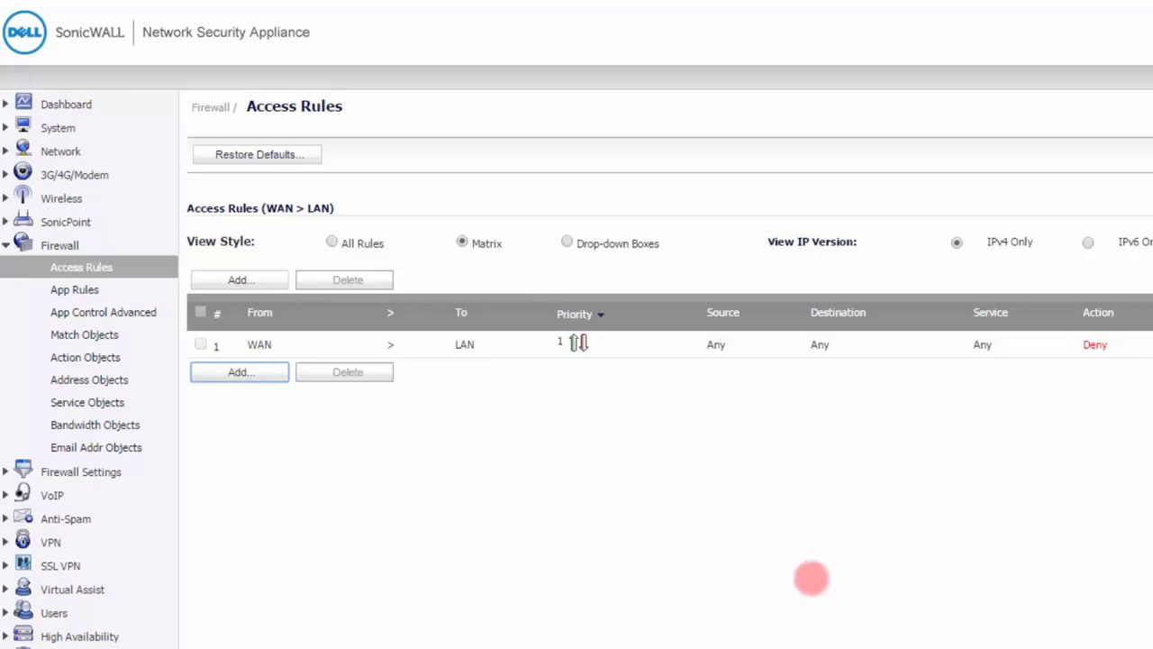
pyautogui.click(461, 241)
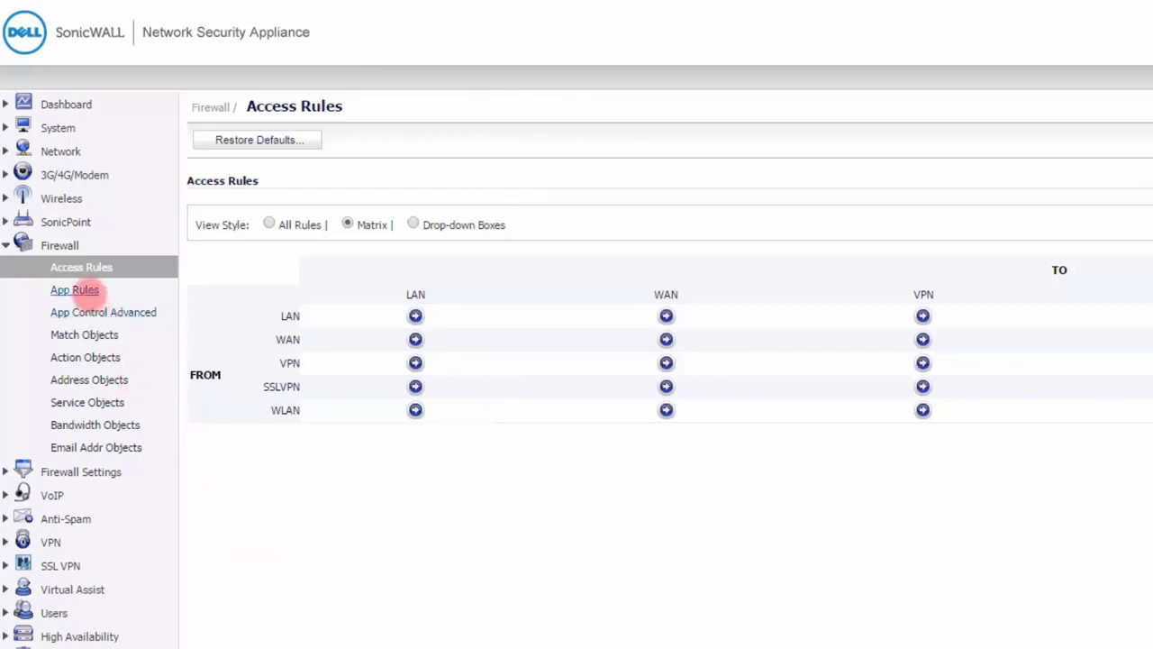
# View the firewall's App Rules page and inspect the new policy form without creating a policy
pyautogui.click(80, 290)
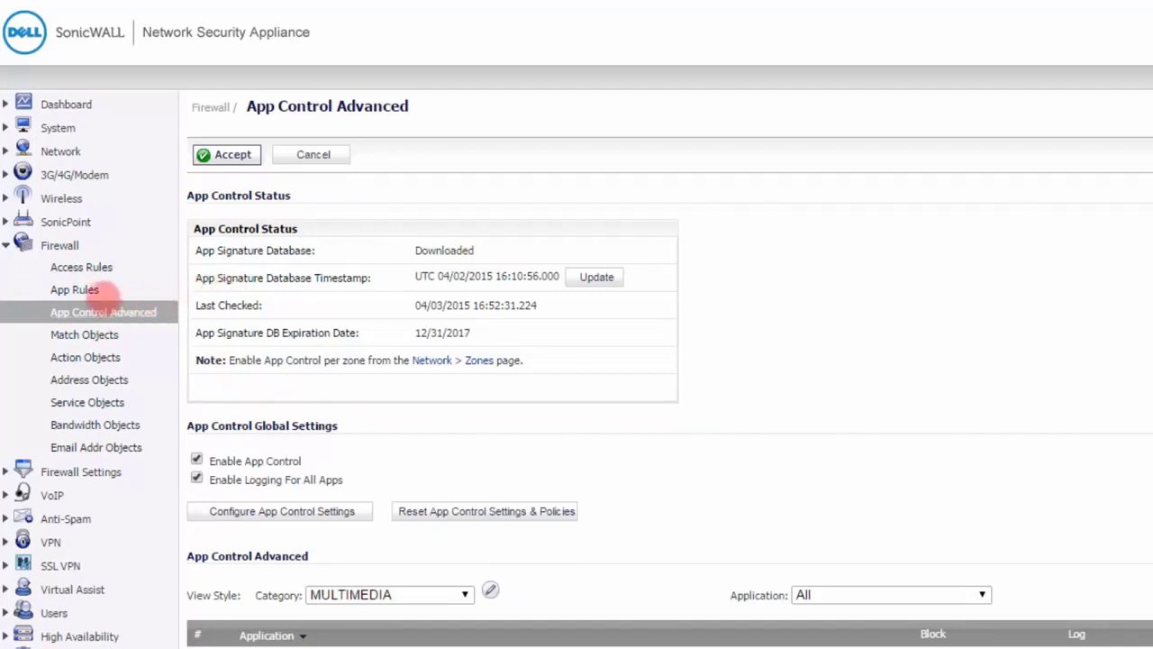
pyautogui.click(77, 289)
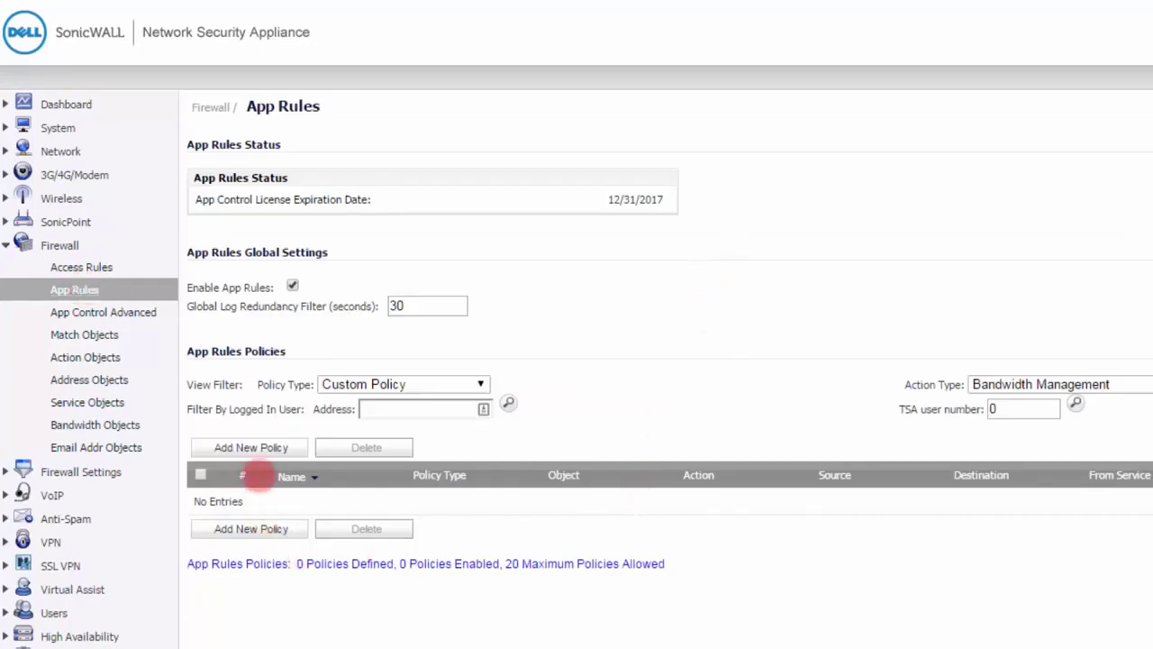
pyautogui.click(259, 448)
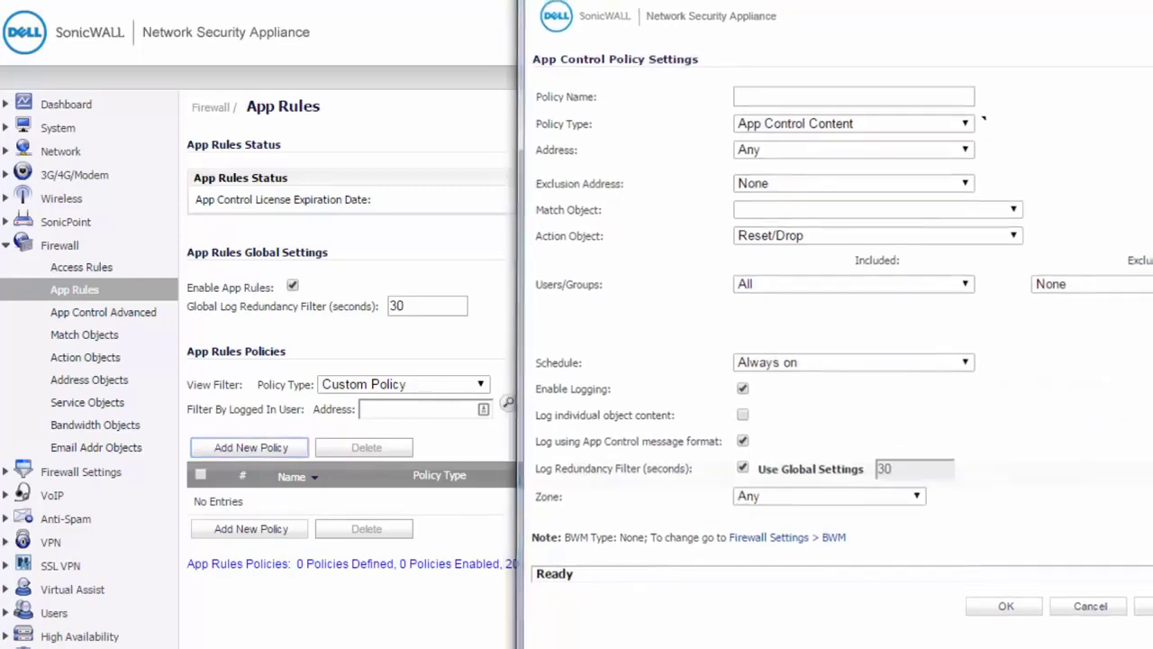
pyautogui.click(1030, 249)
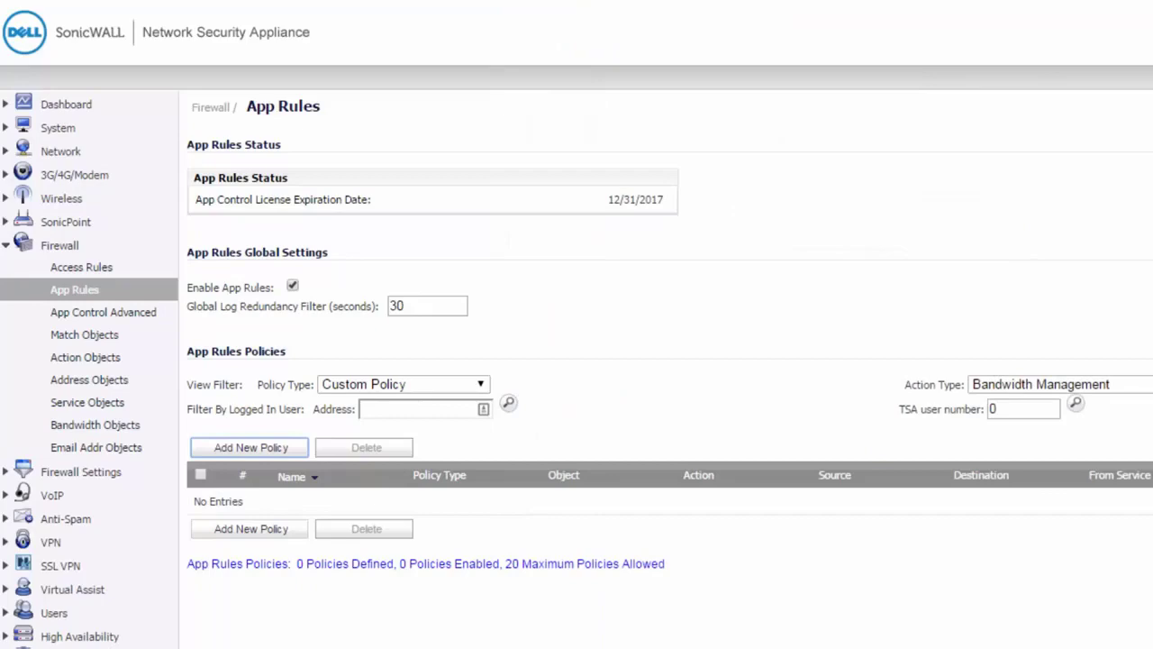
# Try setting Block and Log to Enable for YouTube in App Control Advanced's MULTIMEDIA category, and cancel the changes
pyautogui.click(134, 312)
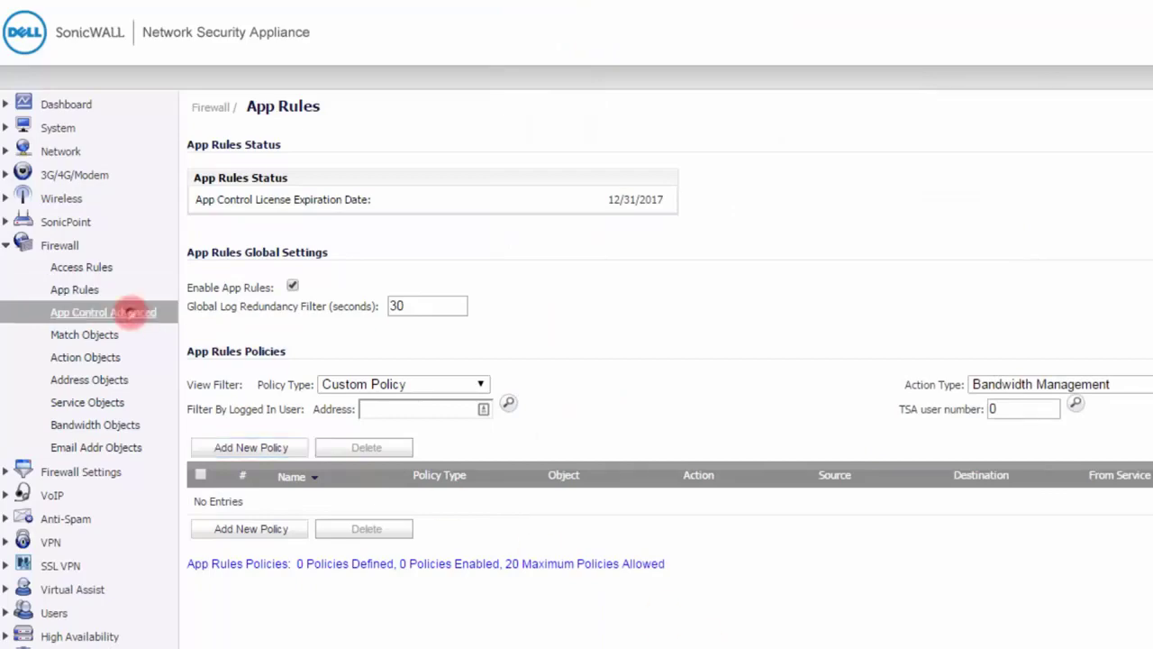
pyautogui.scroll(-5, 914, 265)
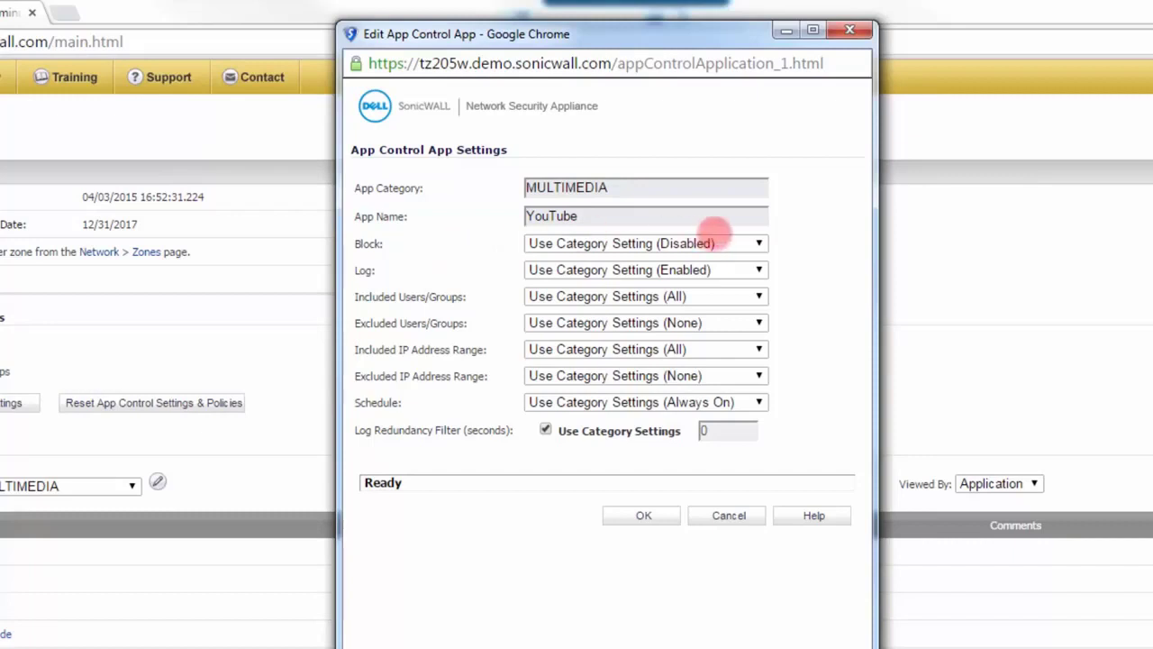
pyautogui.click(760, 244)
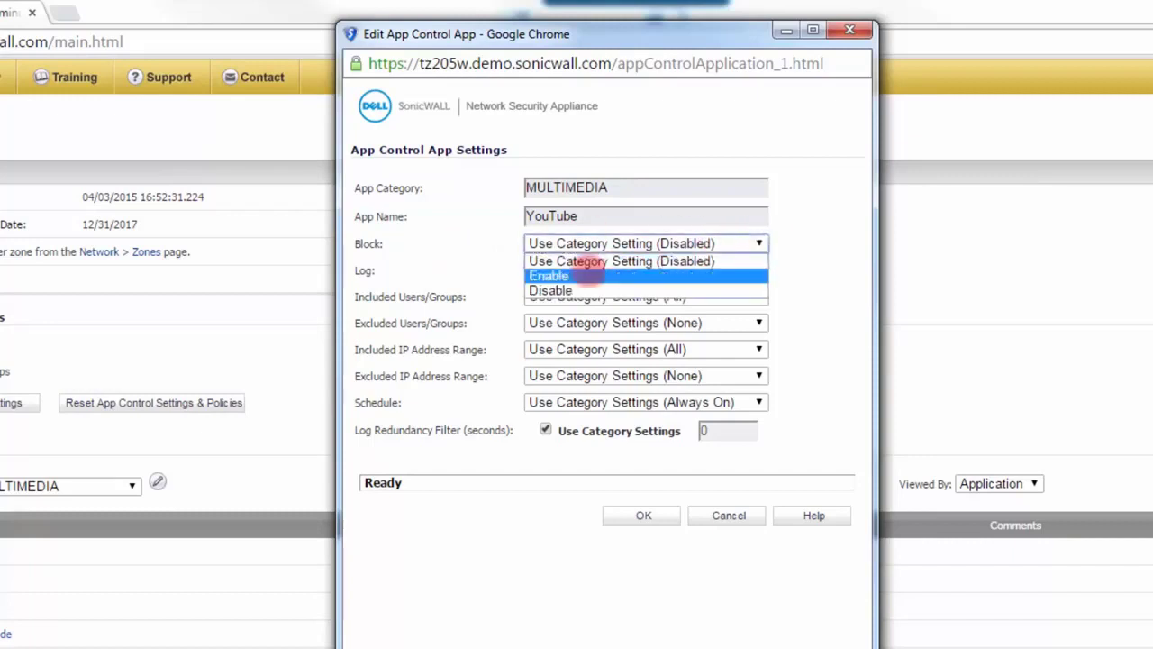
pyautogui.click(586, 276)
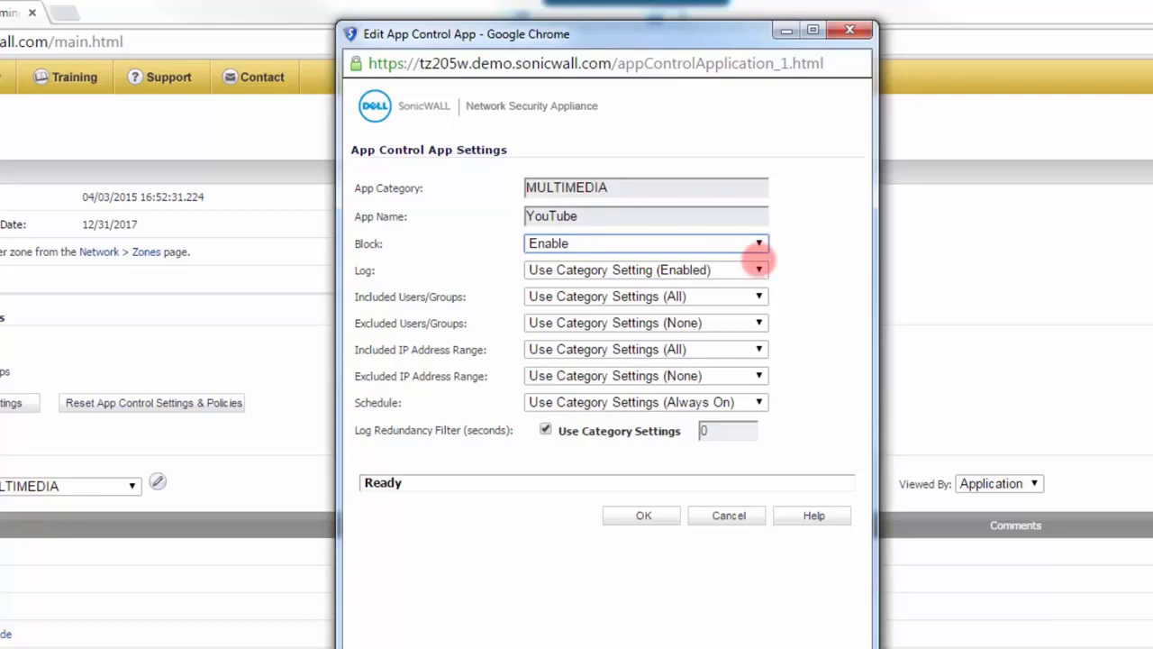
pyautogui.click(759, 268)
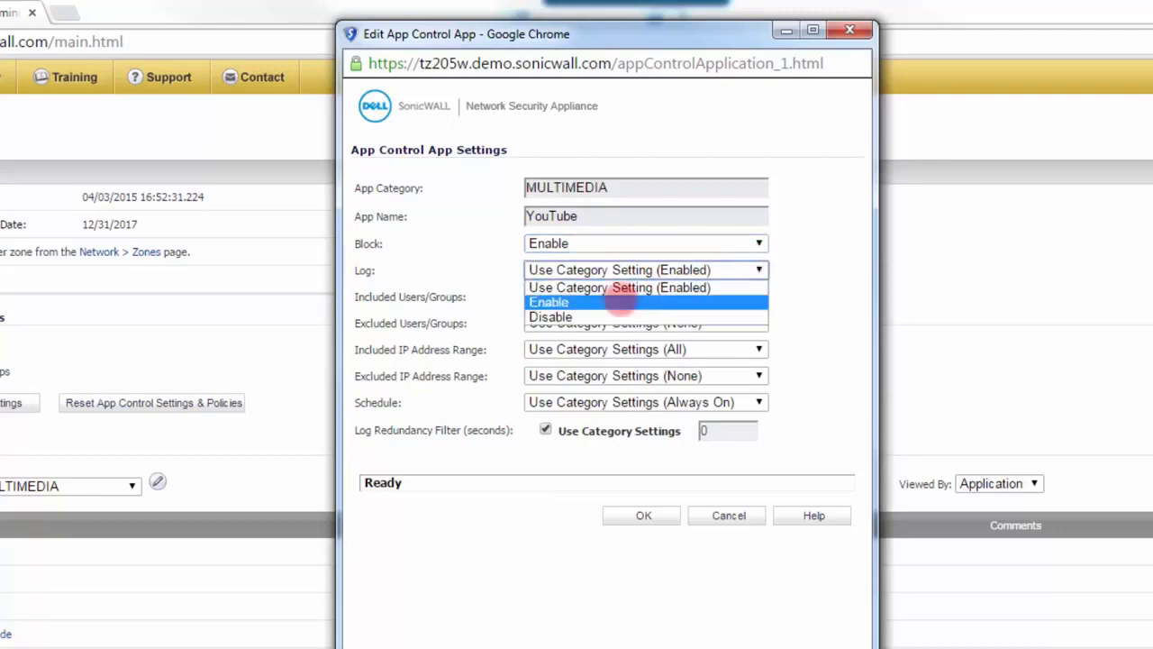
pyautogui.click(624, 301)
pyautogui.click(729, 516)
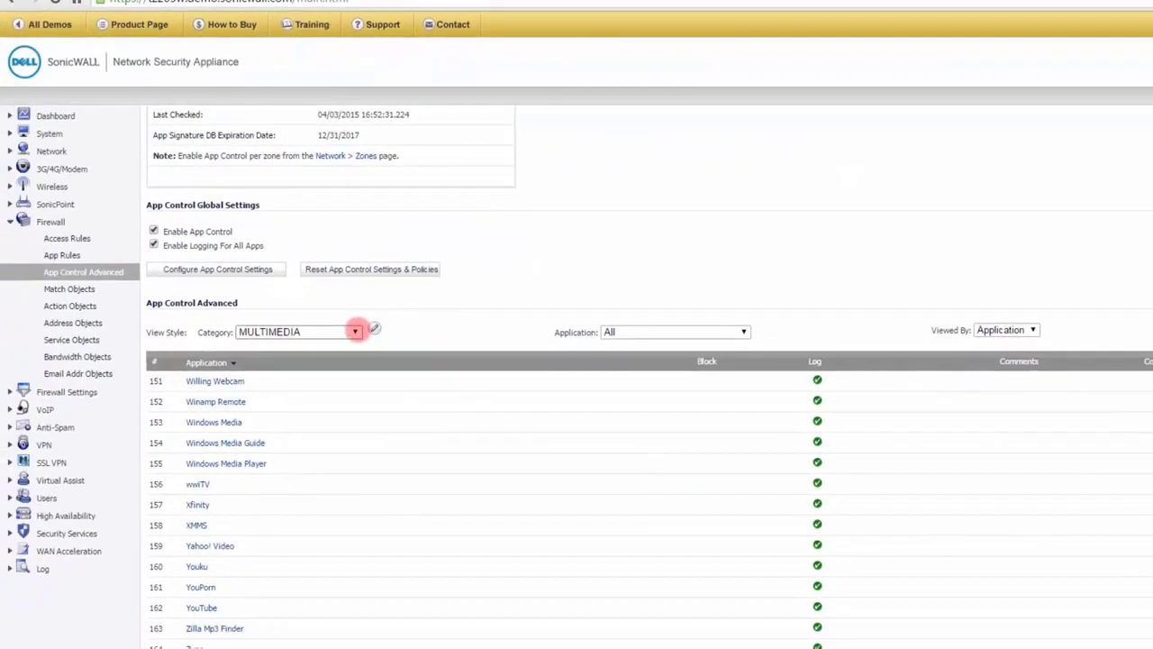
# Filter App Control Advanced to the P2P category and review its application list
pyautogui.click(193, 443)
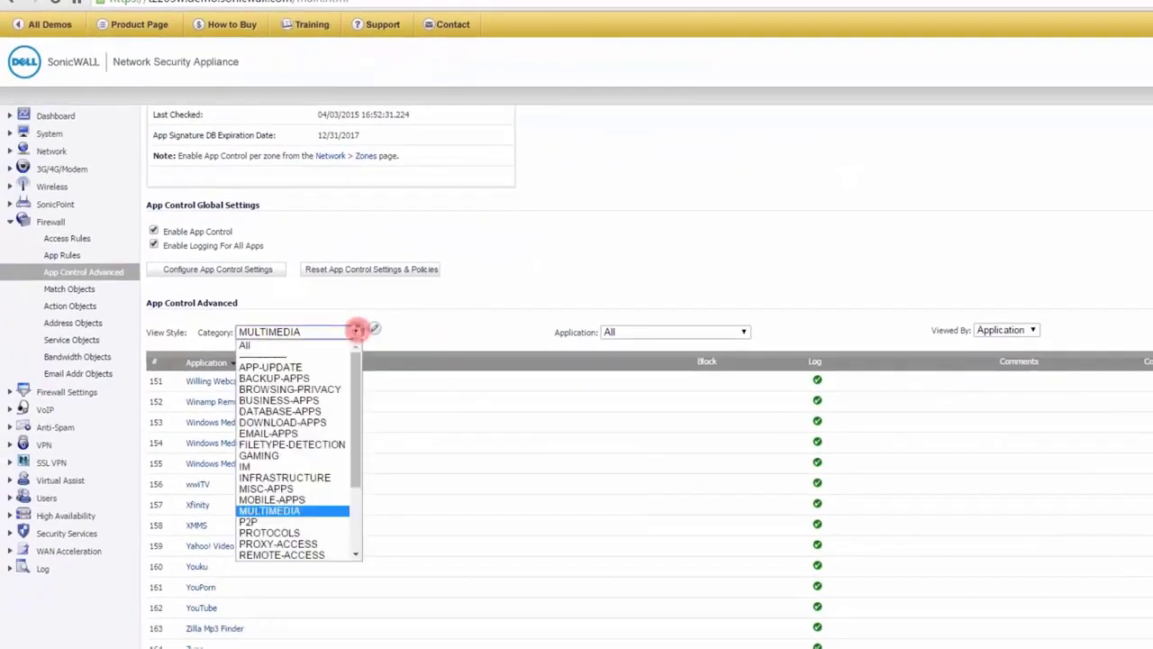
pyautogui.click(263, 522)
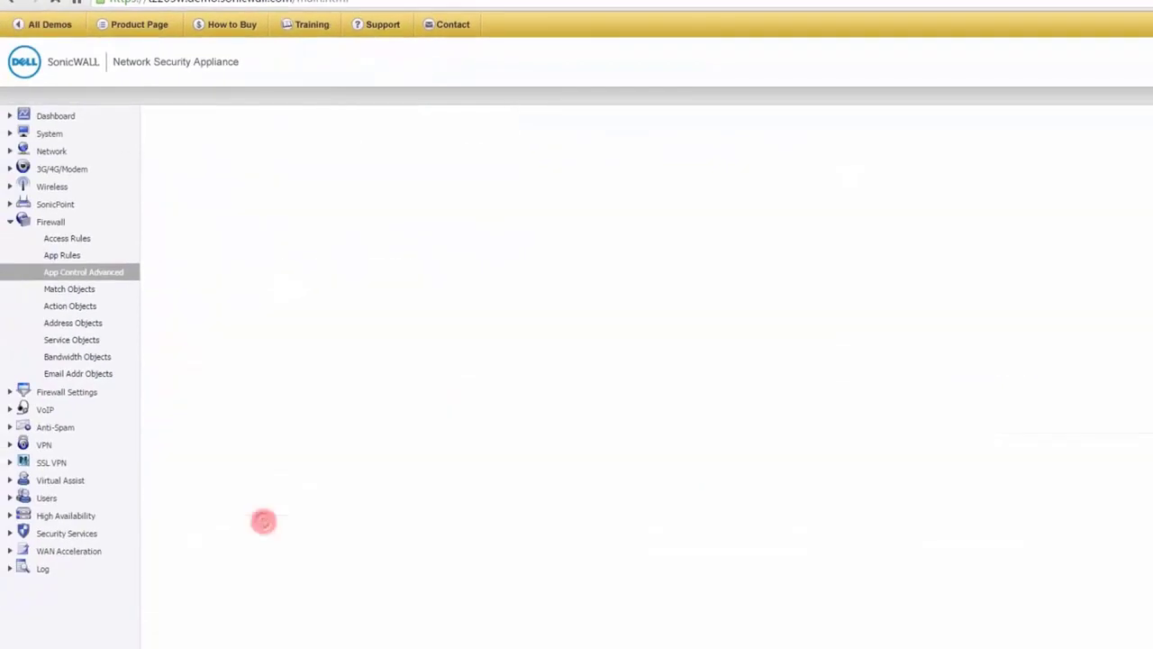
pyautogui.scroll(-1, 656, 592)
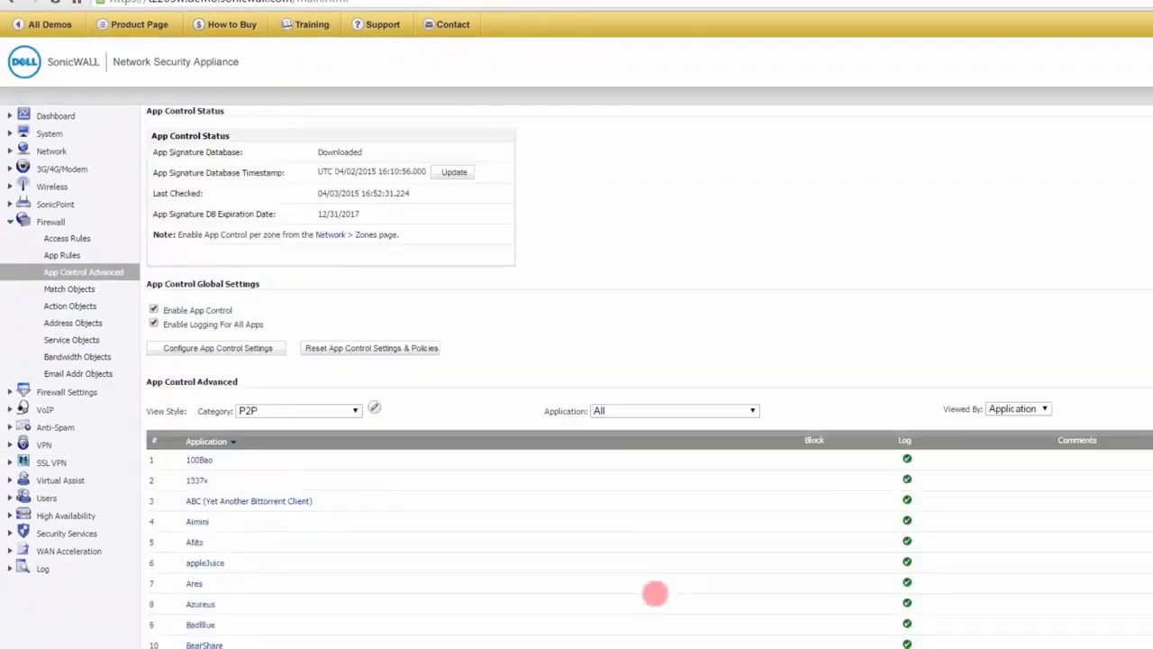
pyautogui.scroll(-10, 679, 463)
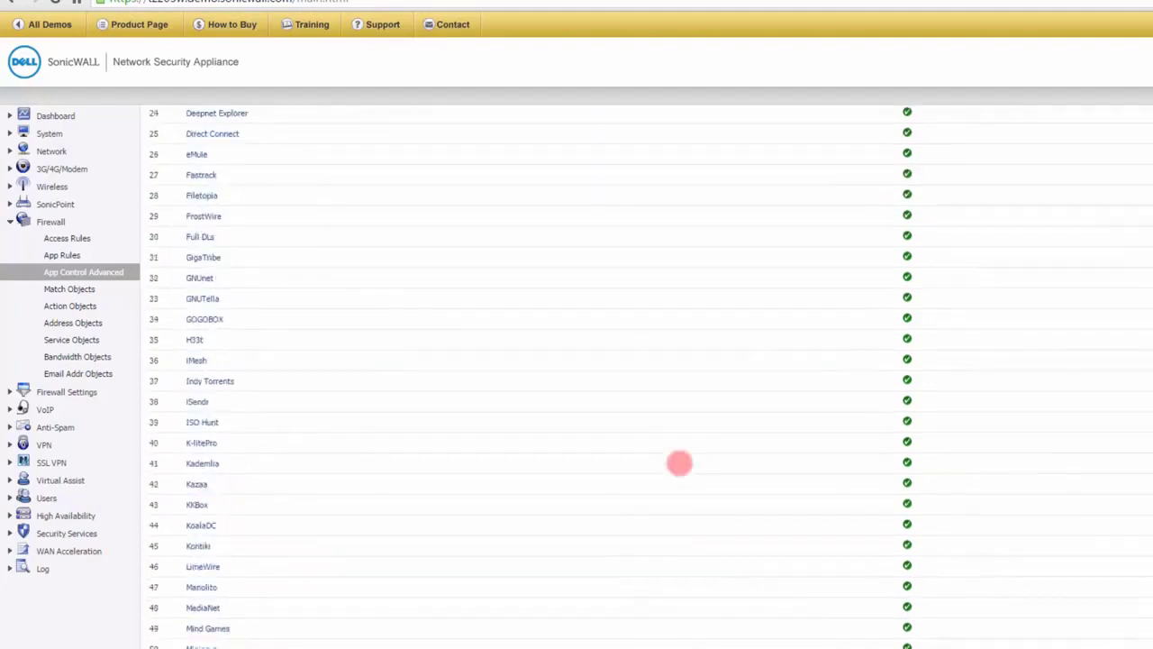
pyautogui.scroll(10, 679, 463)
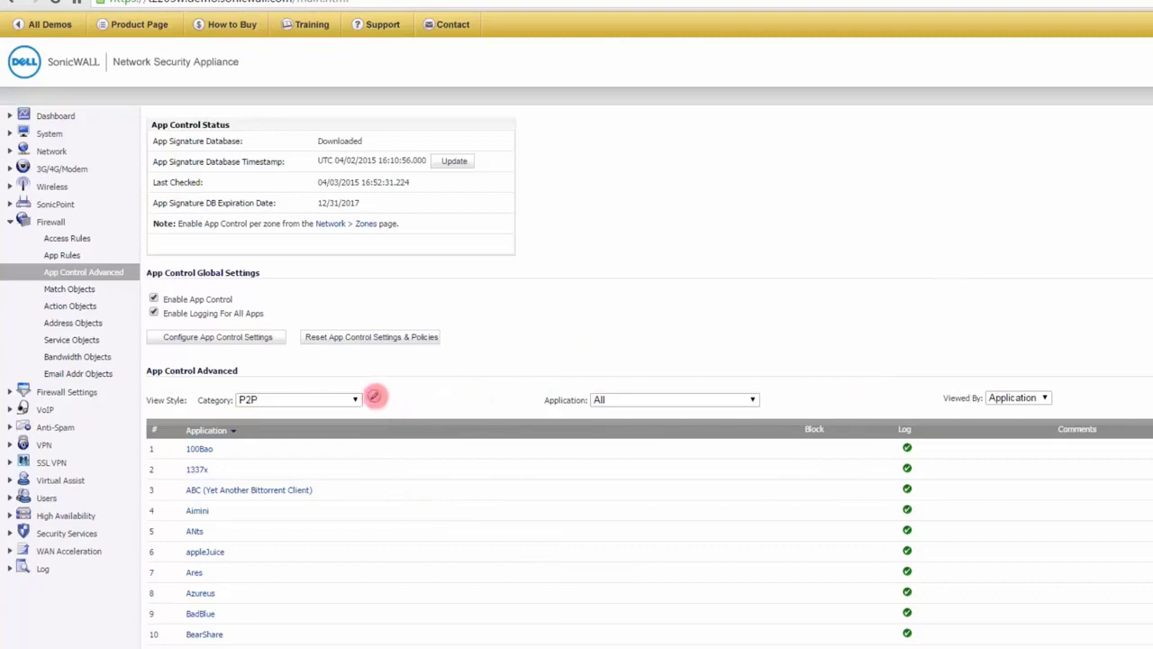
# Try setting Block to Enable for the whole P2P category, and close its settings without saving
pyautogui.click(374, 397)
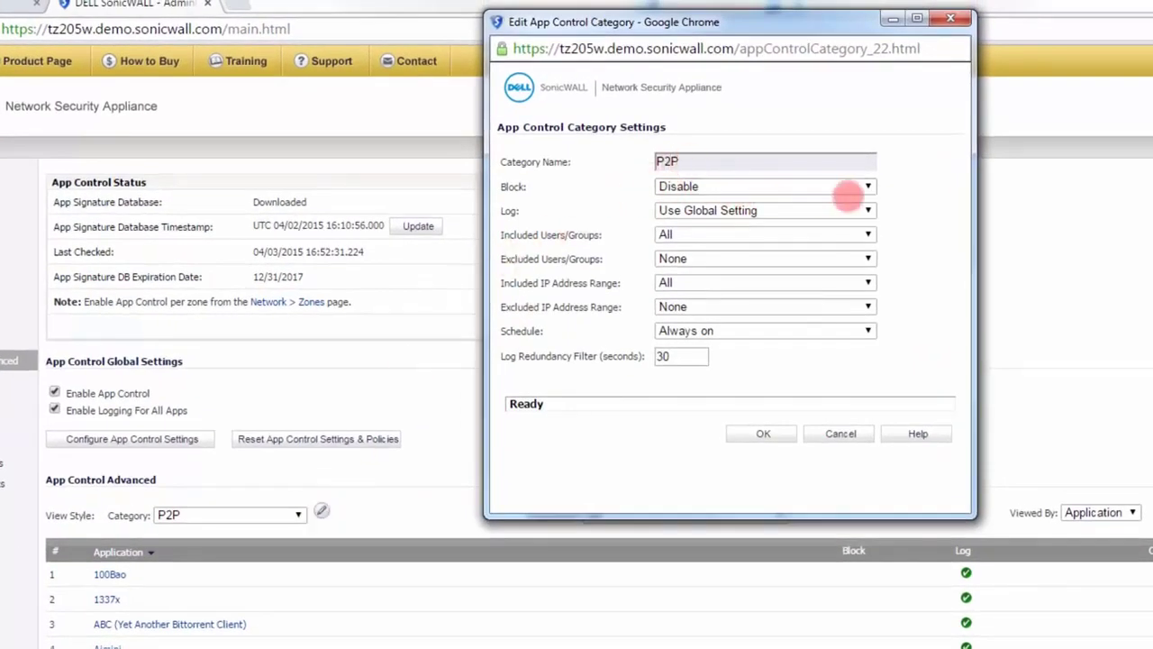
pyautogui.click(866, 186)
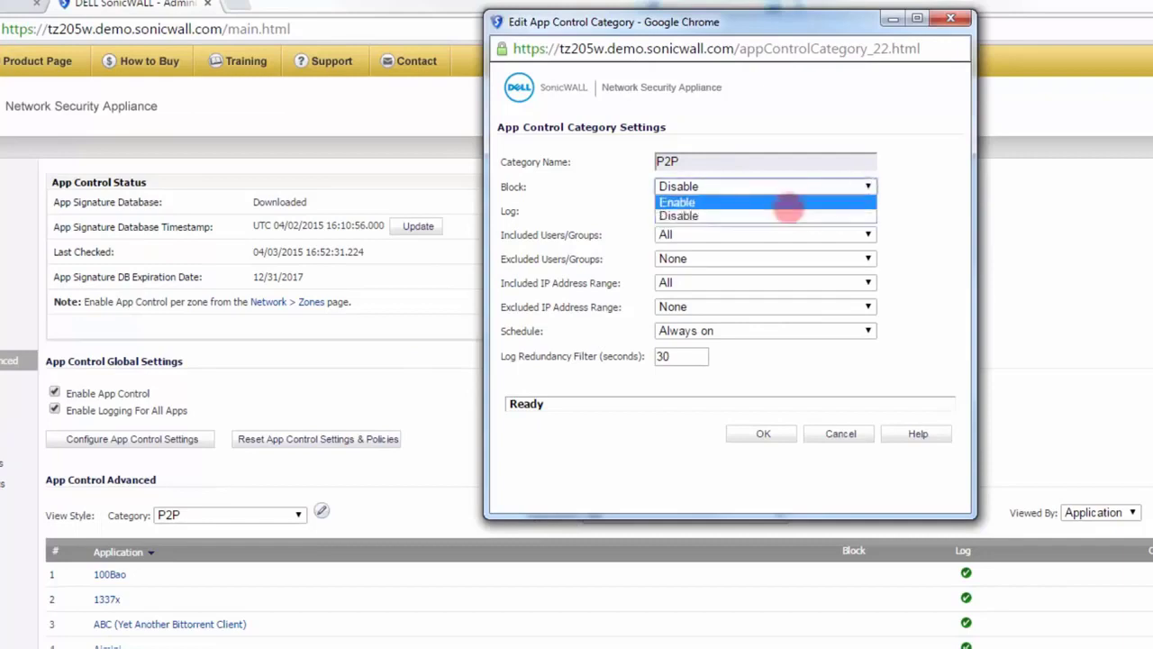
pyautogui.click(788, 208)
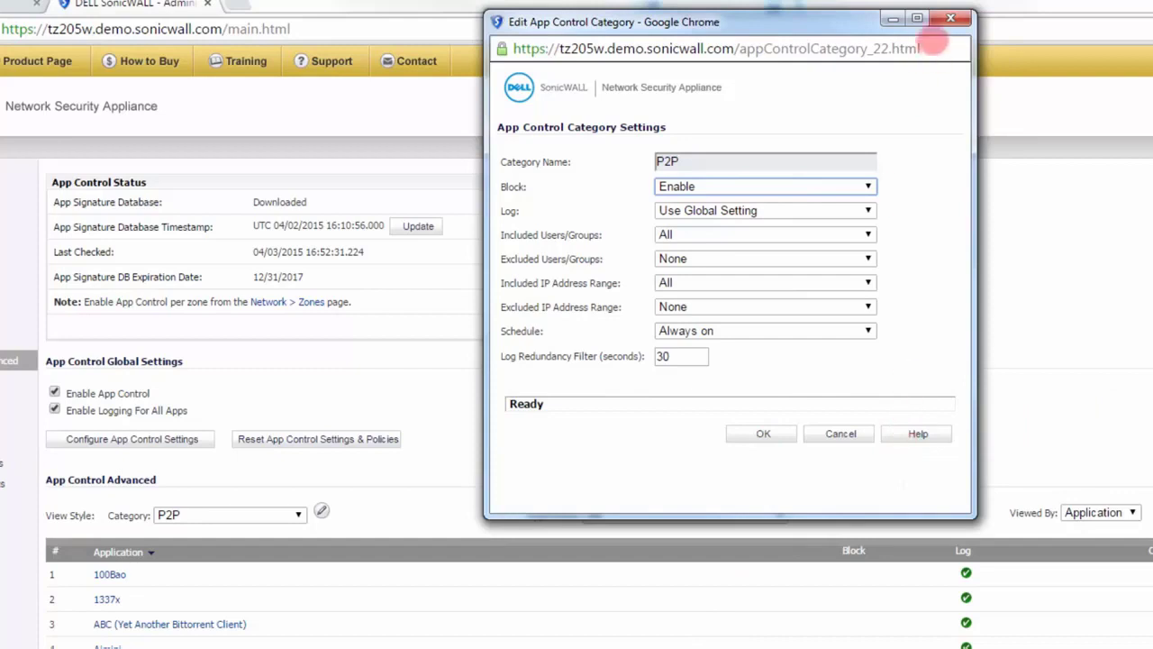
pyautogui.click(951, 18)
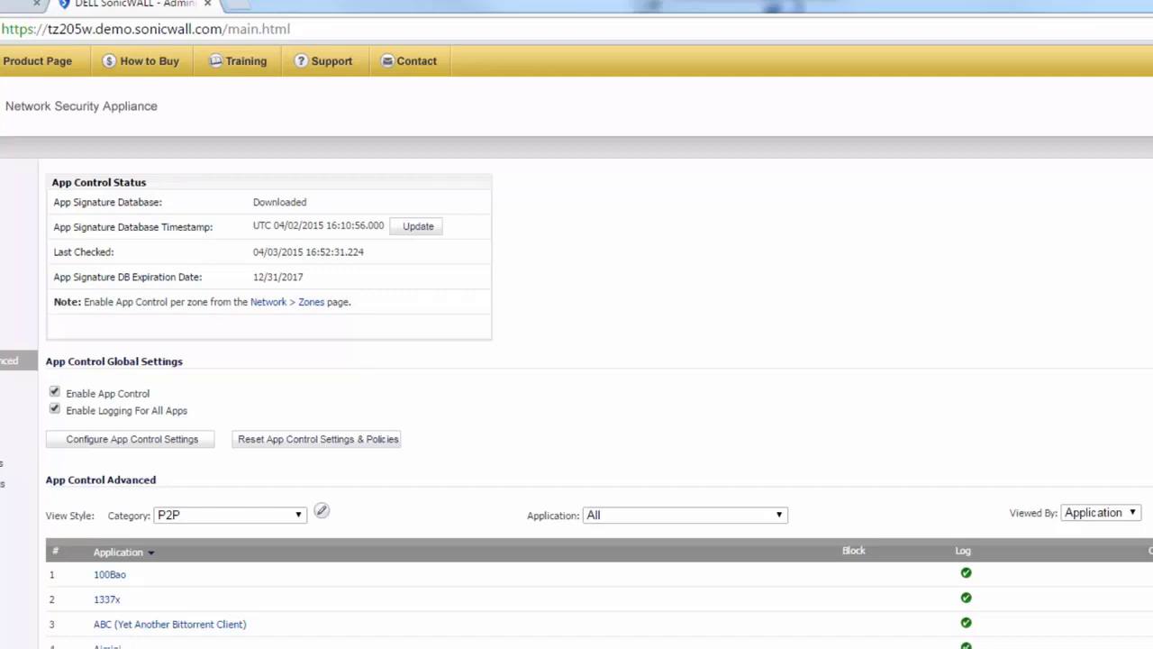
pyautogui.click(952, 416)
# Open the Content Filter Service configuration under Security Services and go to its Policy settings
pyautogui.click(18, 511)
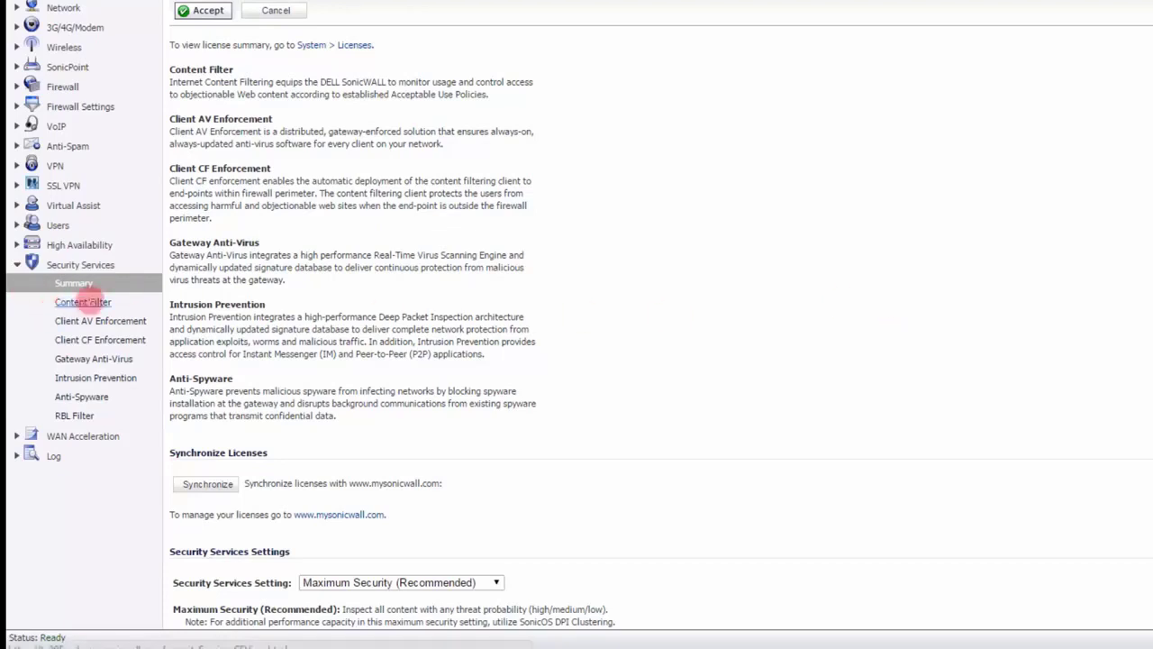
pyautogui.click(83, 302)
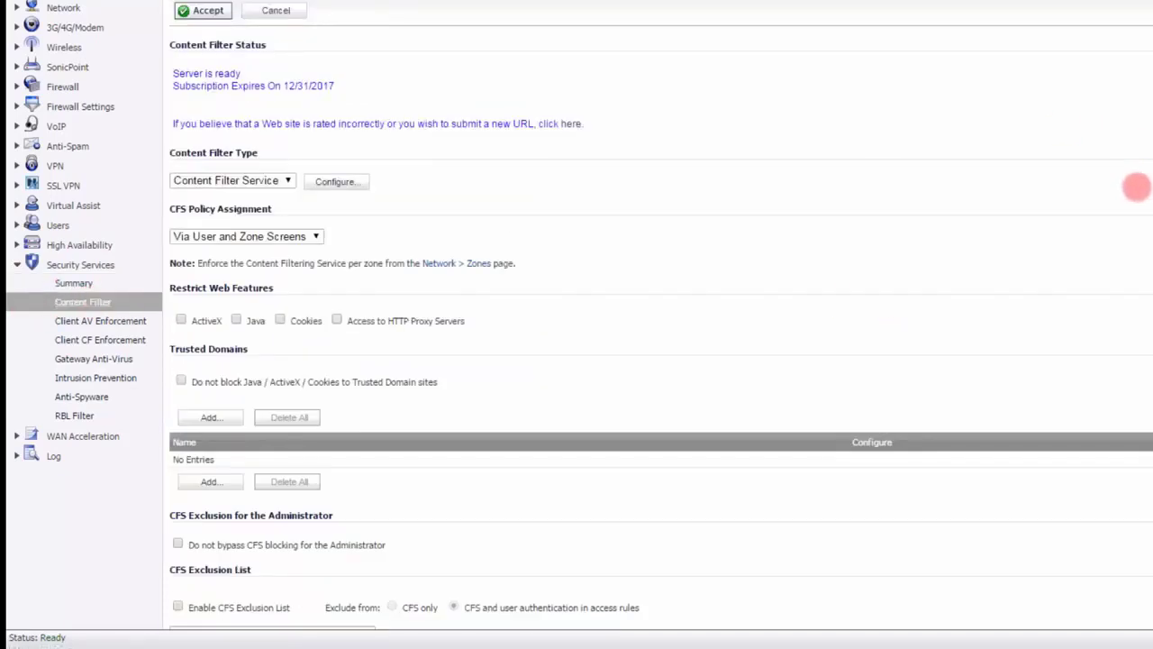
pyautogui.click(351, 181)
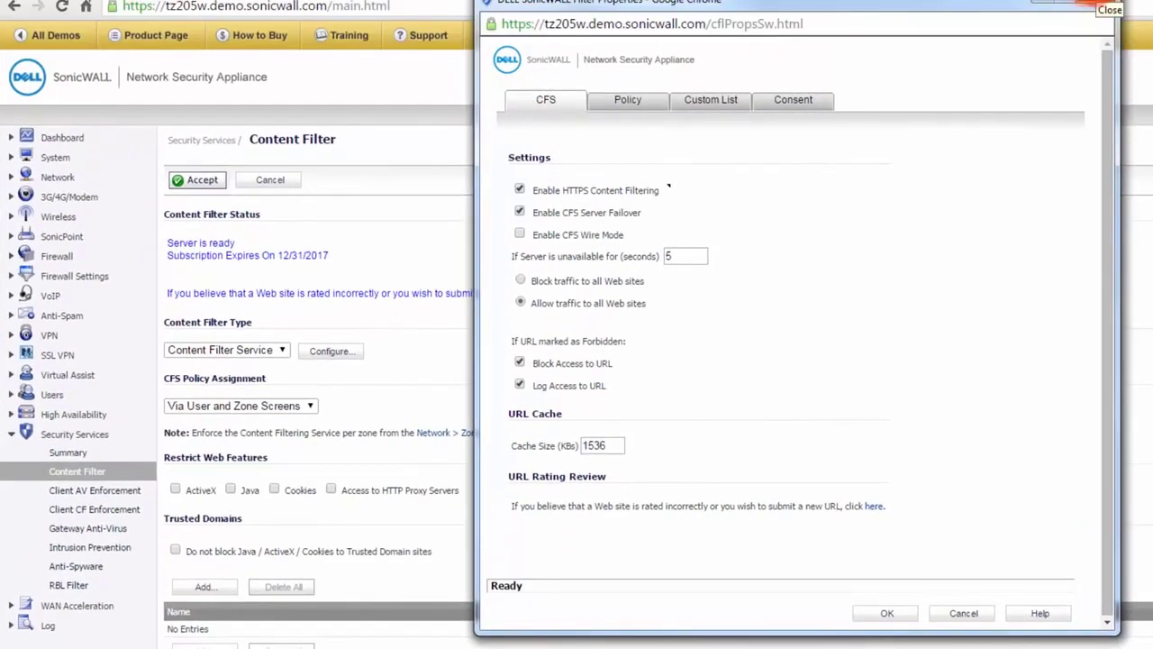
pyautogui.click(628, 100)
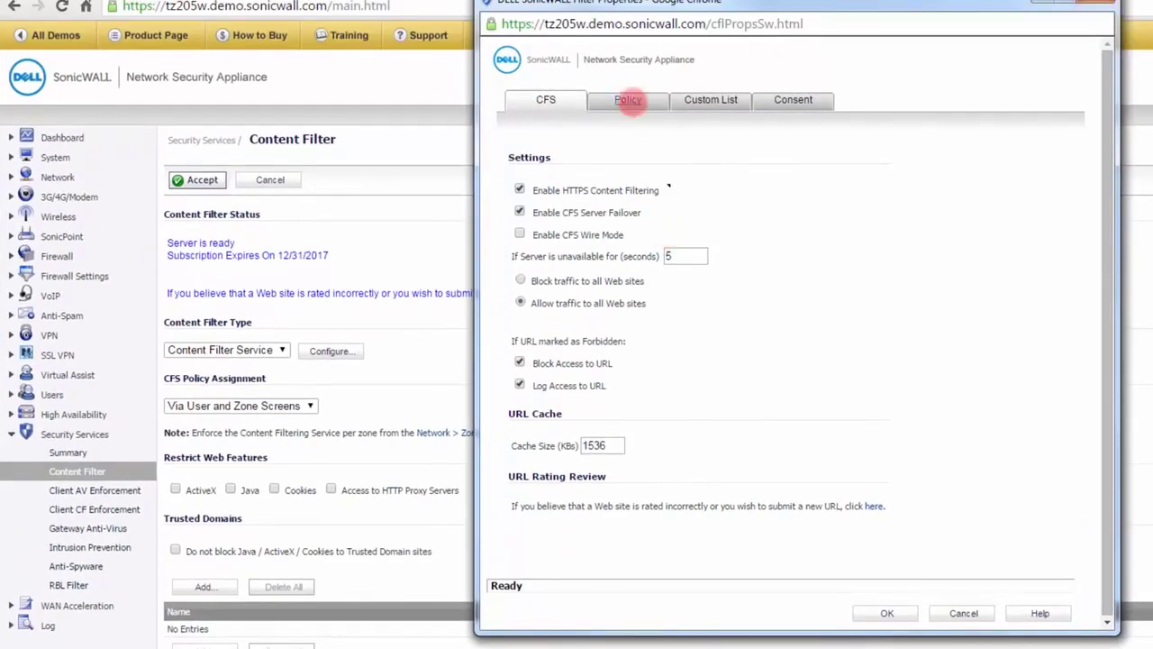
# Open the Default CFS policy, review its forbidden URL categories, and close the policy without saving
pyautogui.click(668, 206)
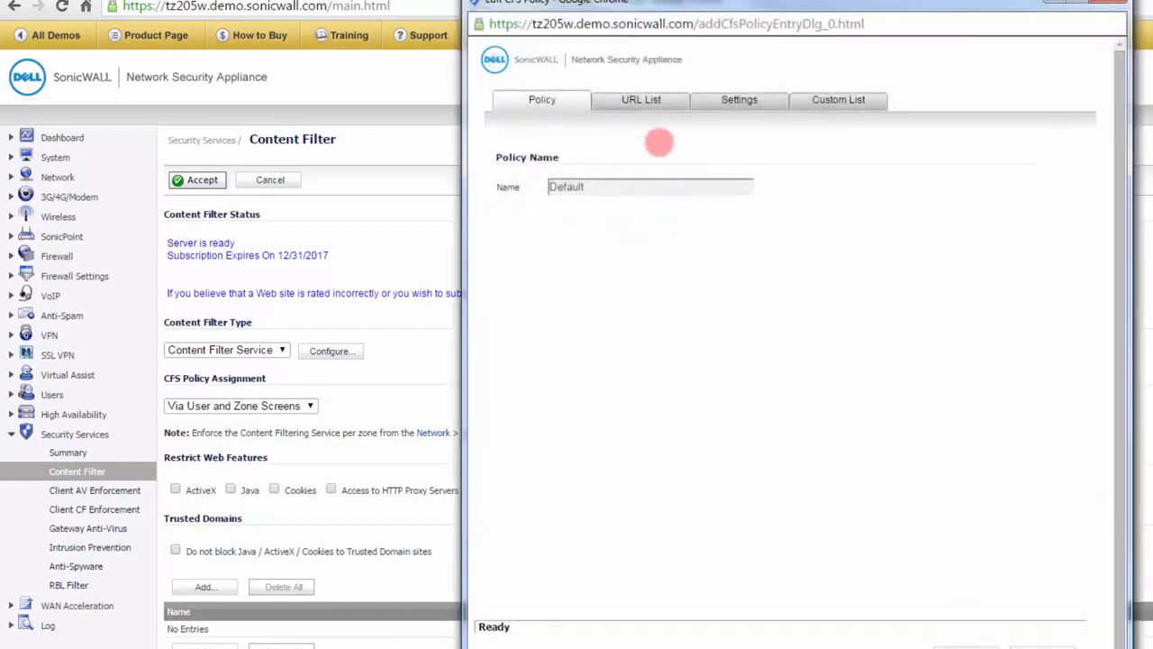
pyautogui.click(656, 100)
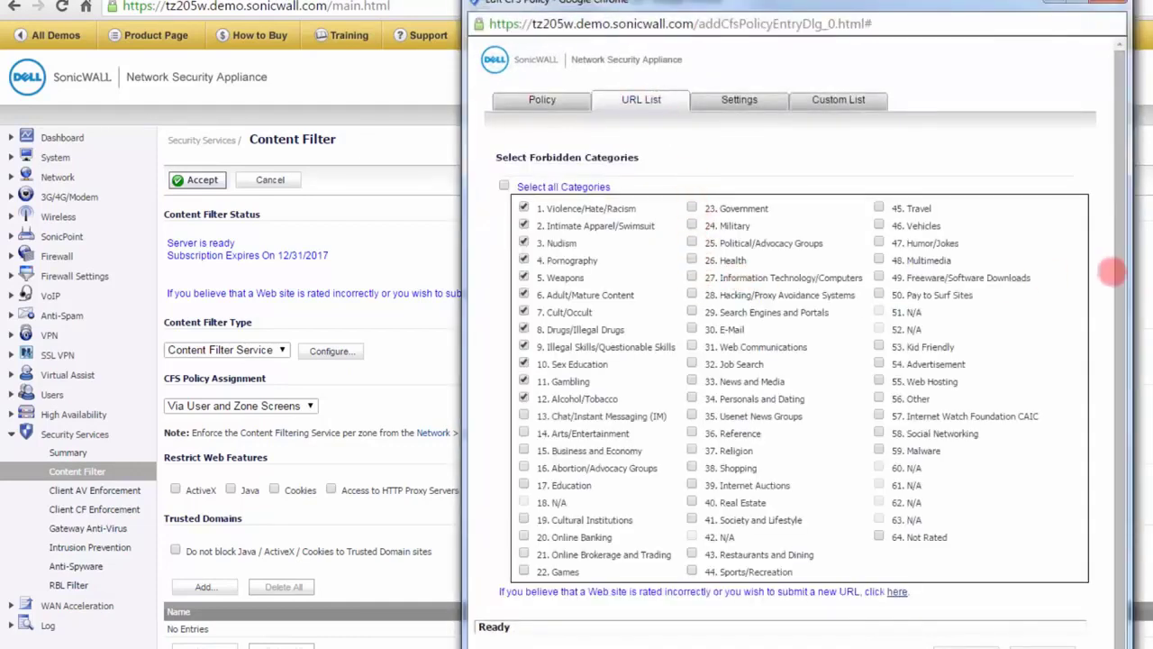
pyautogui.moveTo(1117, 259); pyautogui.dragTo(1119, 317)
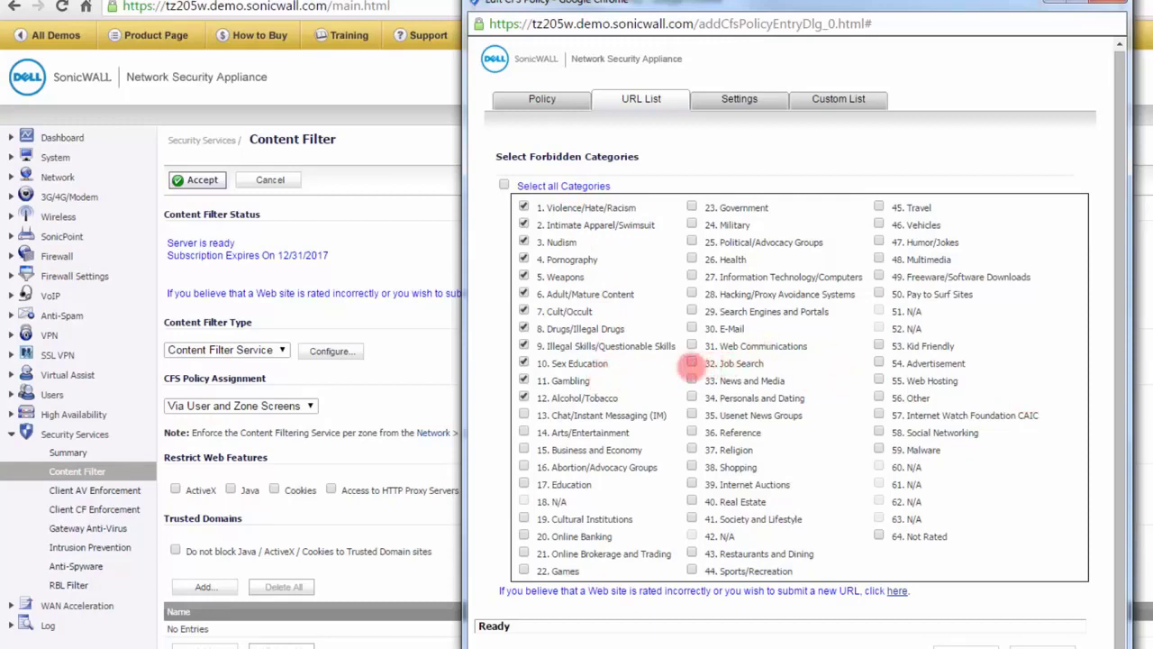
pyautogui.click(690, 363)
pyautogui.click(690, 328)
pyautogui.click(691, 362)
pyautogui.click(691, 328)
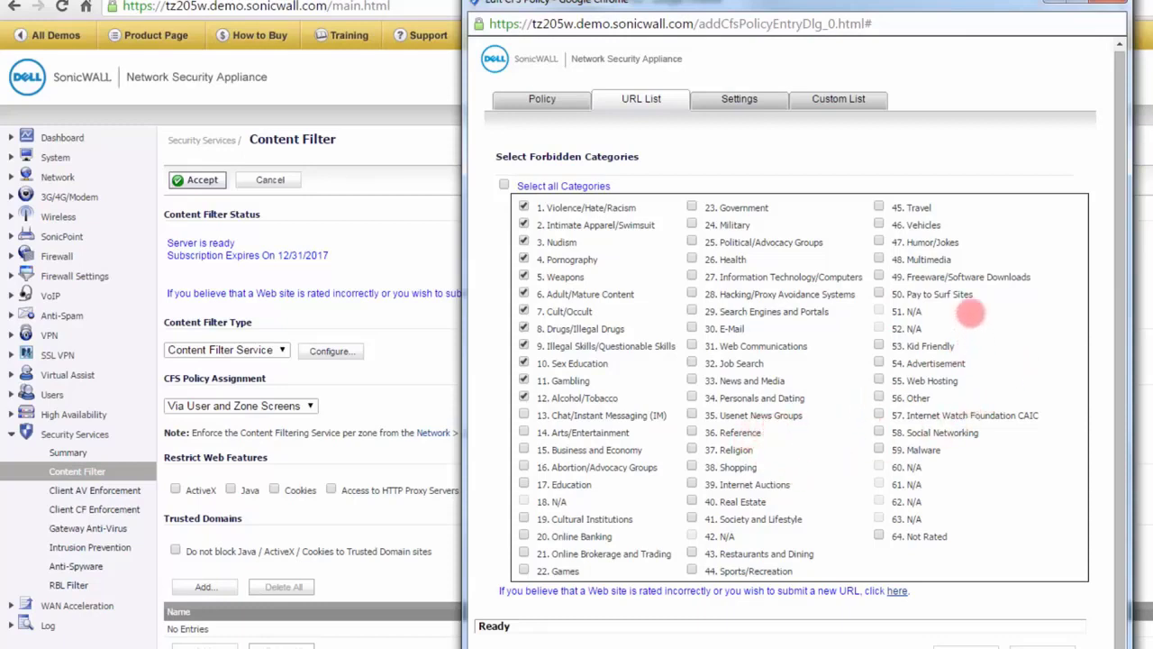
pyautogui.click(878, 241)
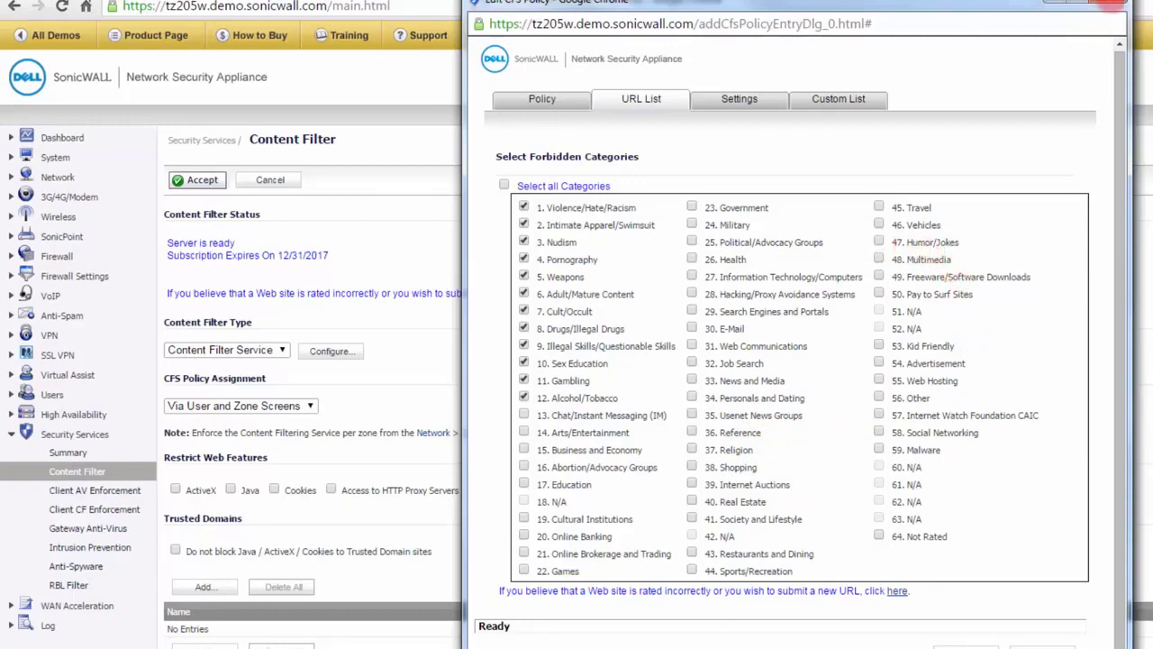
pyautogui.click(1109, 6)
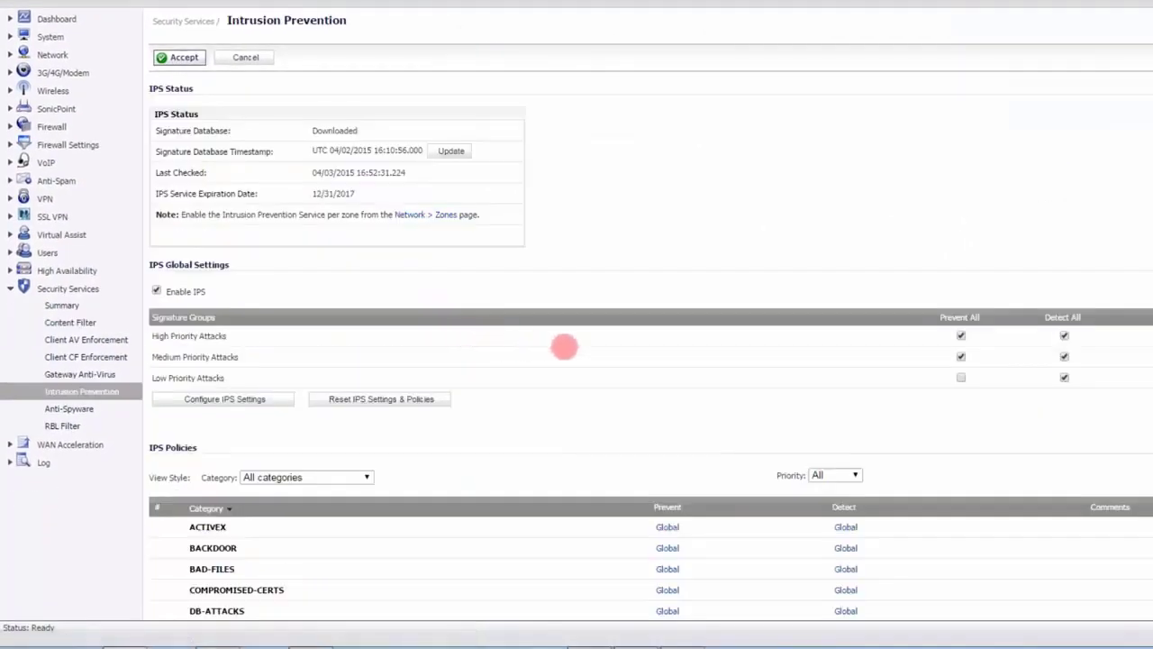
# Examine the Intrusion Prevention global settings, the IPS policy categories and the signature database timestamp
pyautogui.scroll(-3, 564, 346)
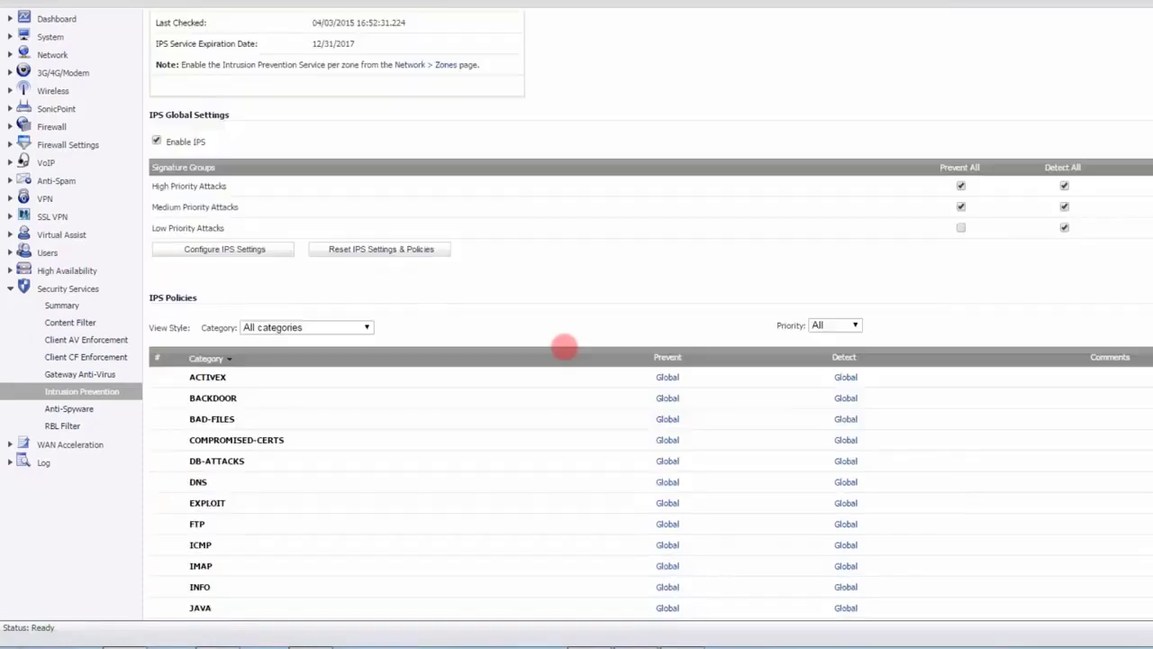
pyautogui.scroll(-3, 564, 346)
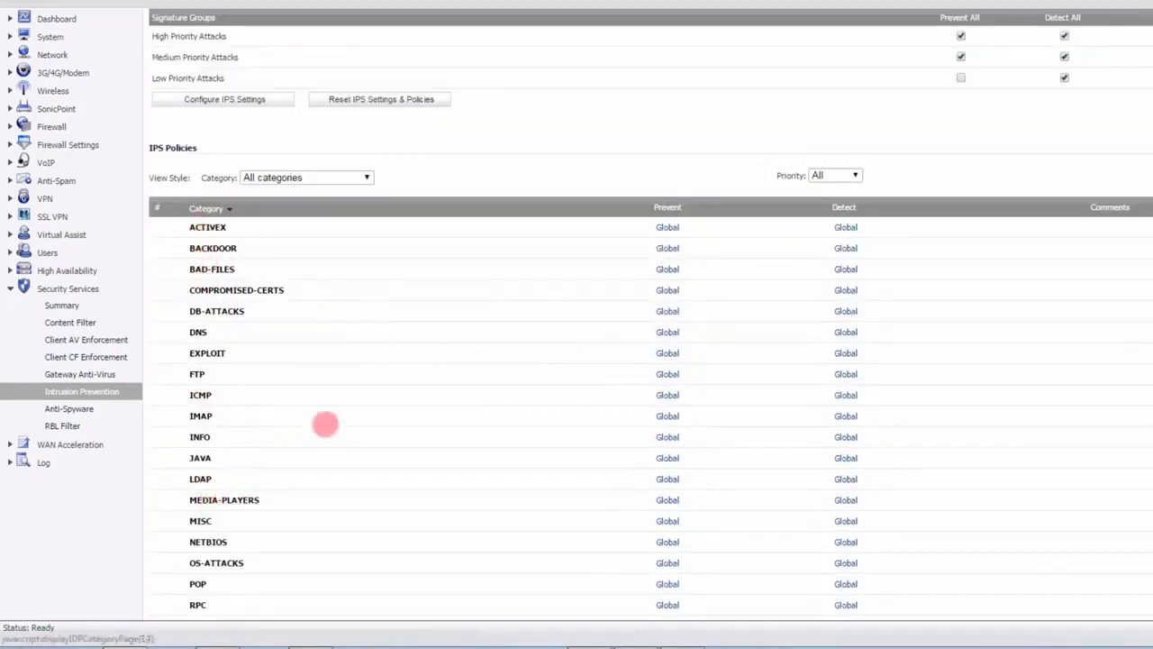
pyautogui.scroll(3, 325, 423)
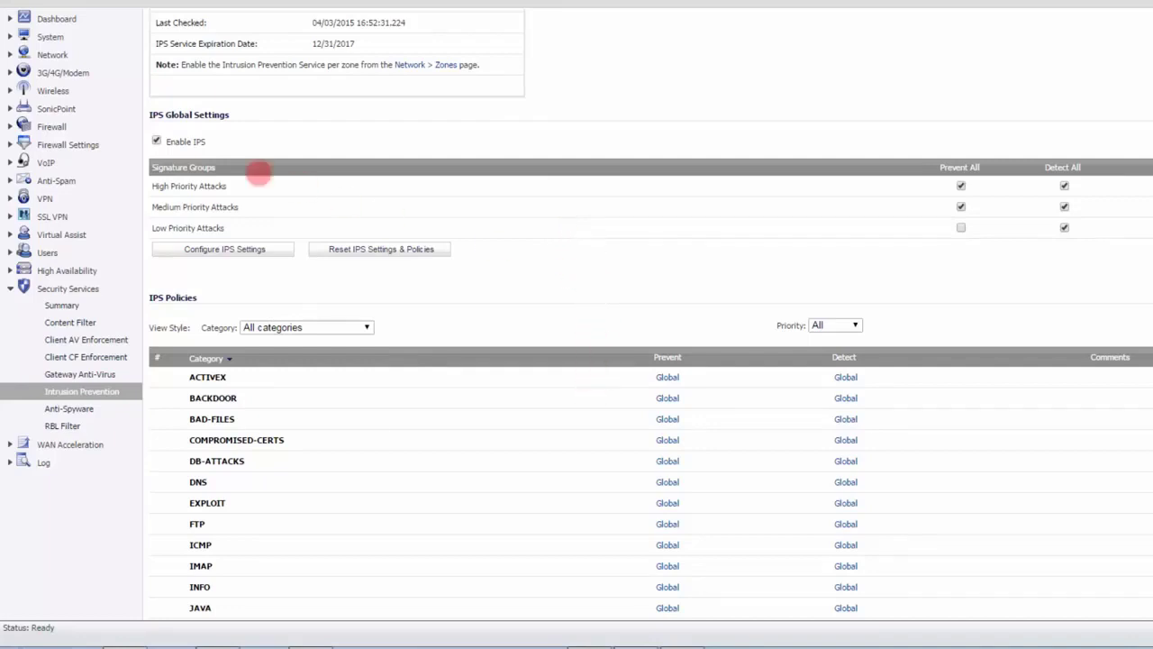
pyautogui.scroll(-3, 976, 458)
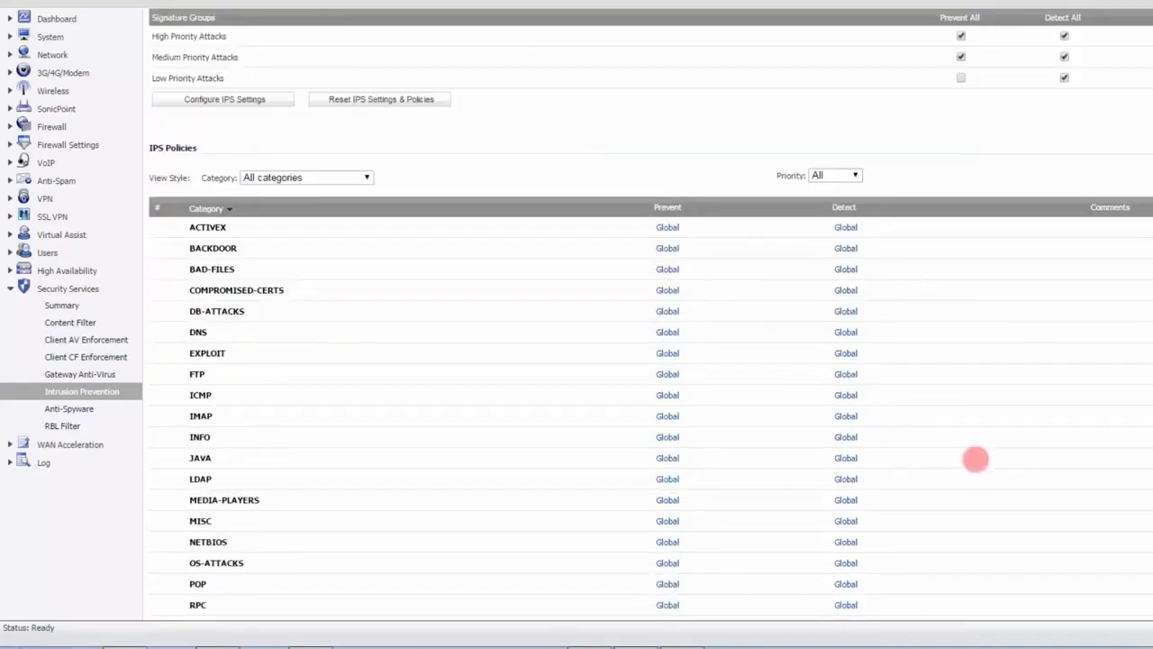
pyautogui.scroll(-1, 976, 459)
pyautogui.scroll(2, 975, 459)
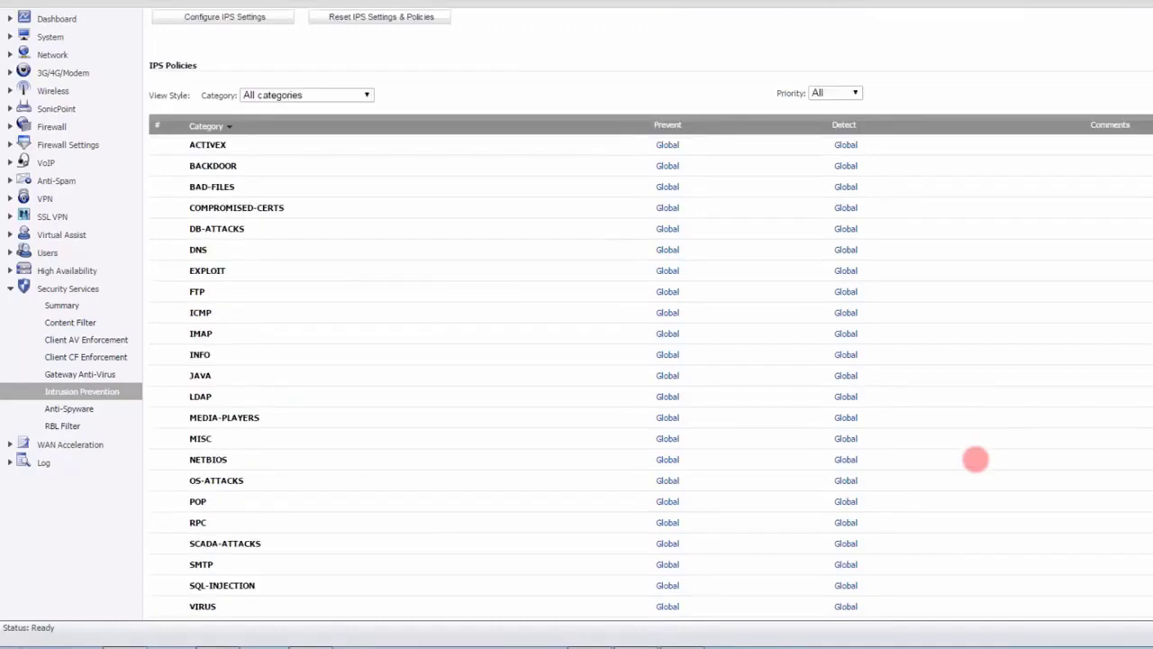
pyautogui.scroll(3, 976, 458)
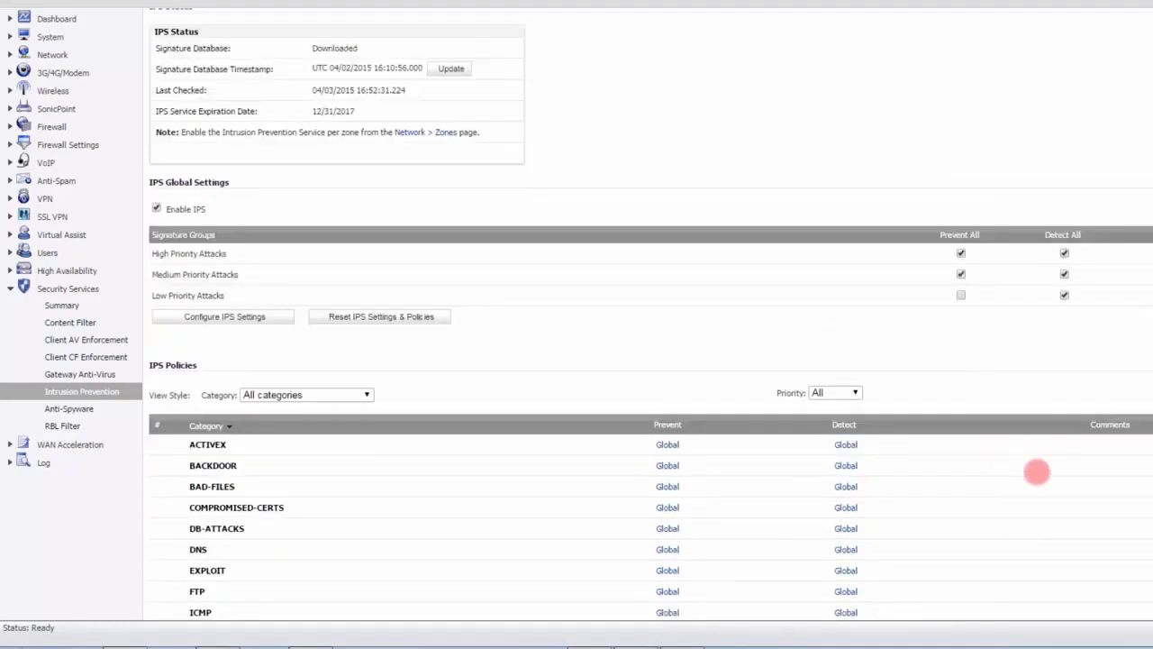
pyautogui.scroll(1, 1036, 472)
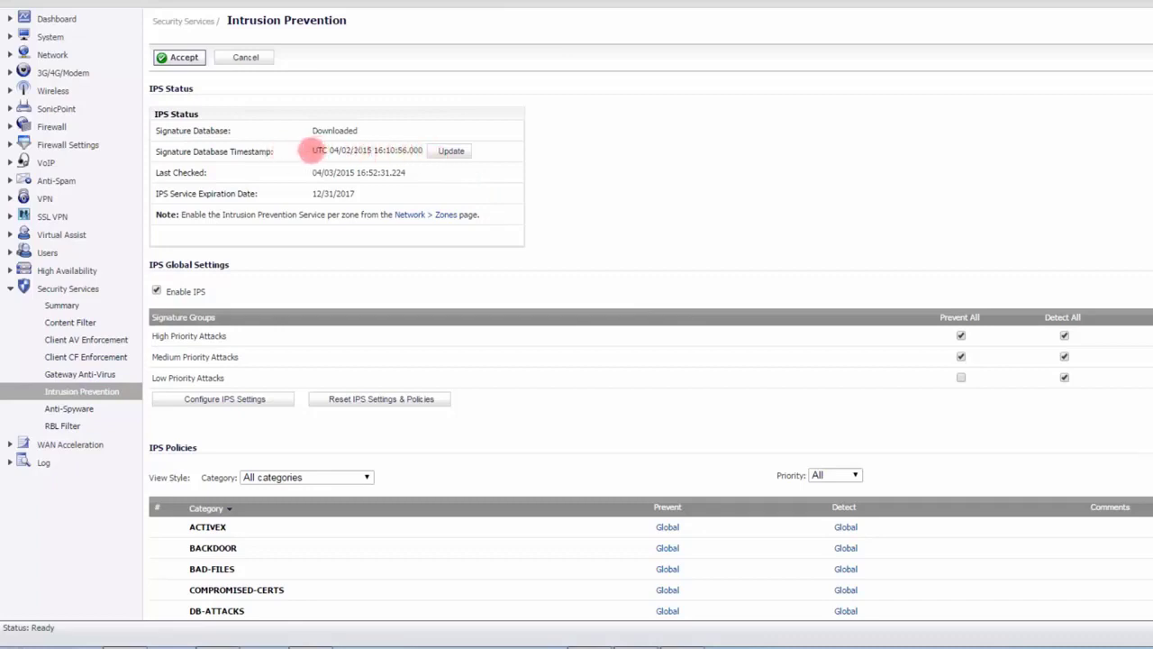
pyautogui.moveTo(309, 150); pyautogui.dragTo(423, 151)
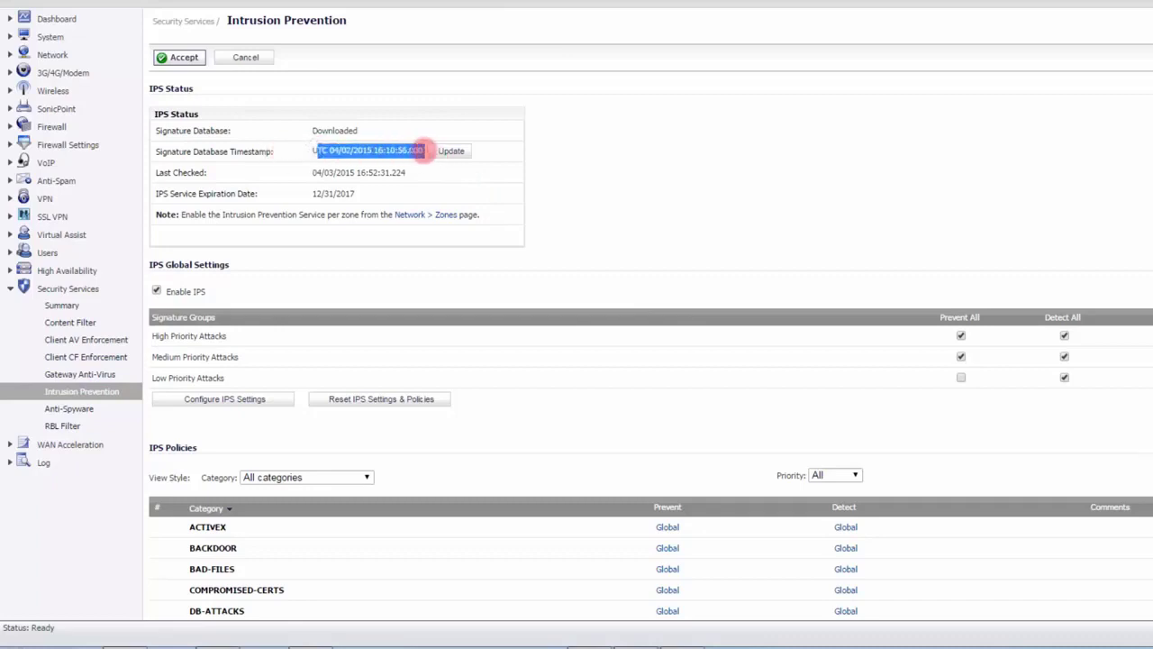
pyautogui.click(587, 170)
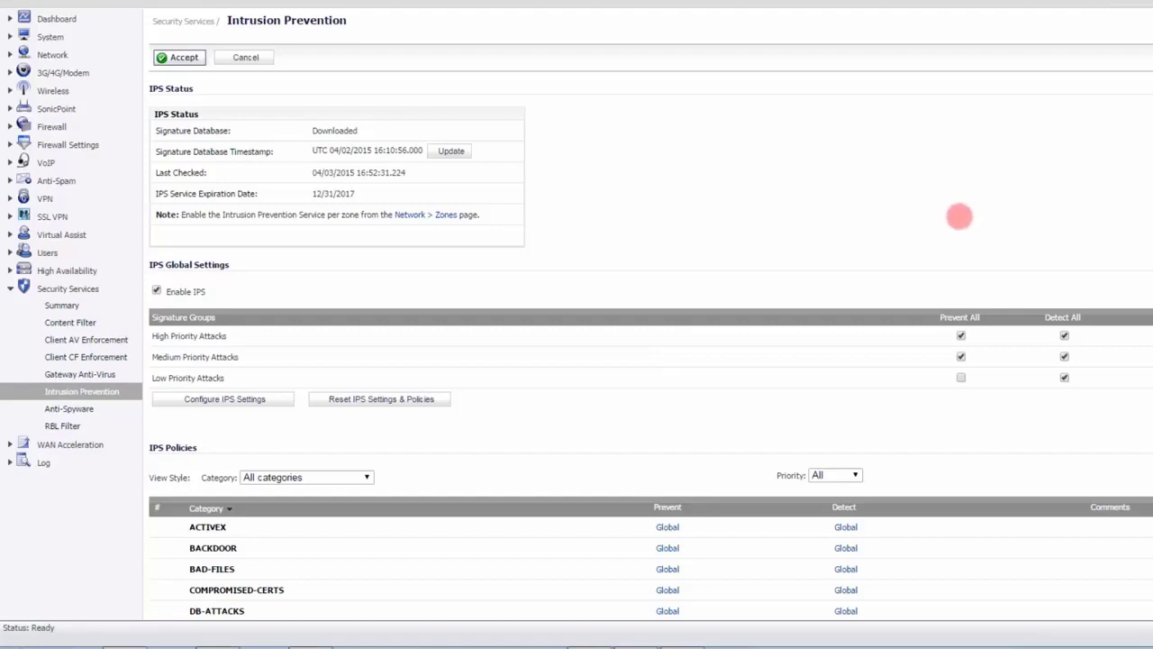
# Open the settings of the ACTIVEX category in the IPS policies and close them without changes
pyautogui.scroll(-5, 945, 406)
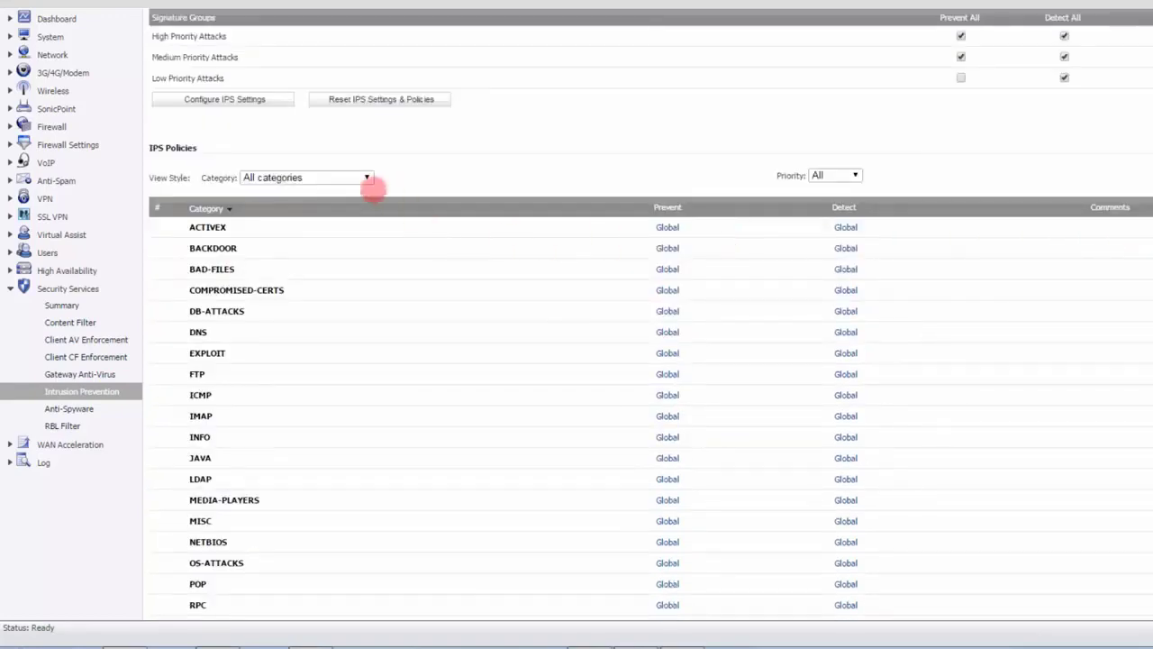
pyautogui.scroll(-3, 440, 359)
pyautogui.scroll(5, 441, 359)
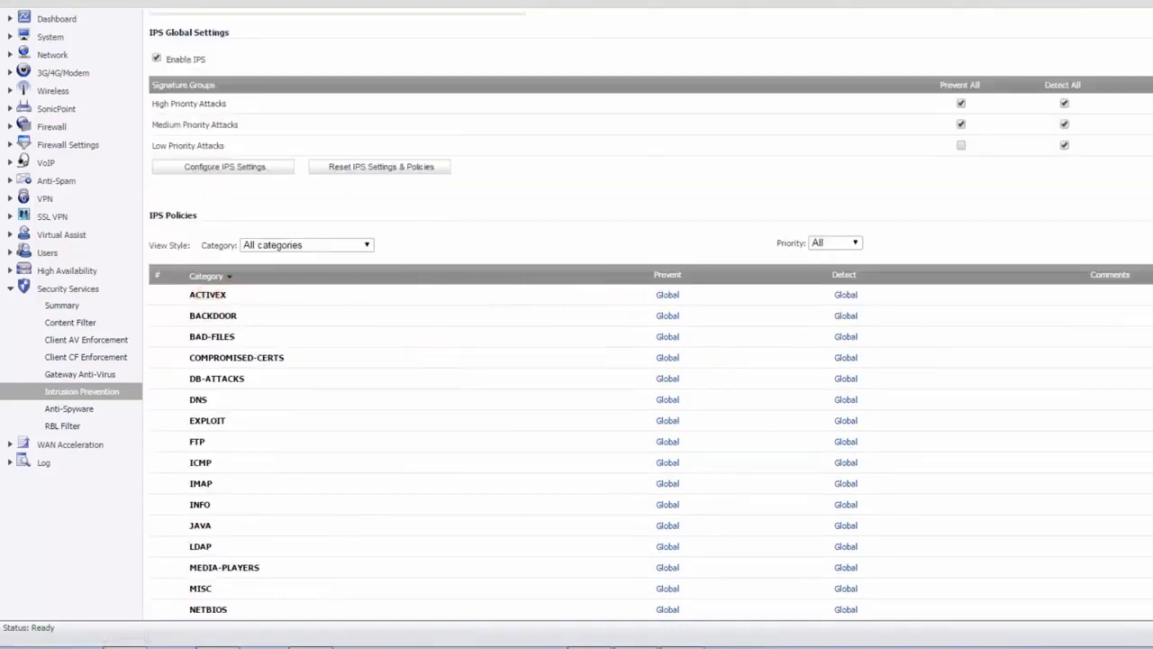
pyautogui.click(207, 295)
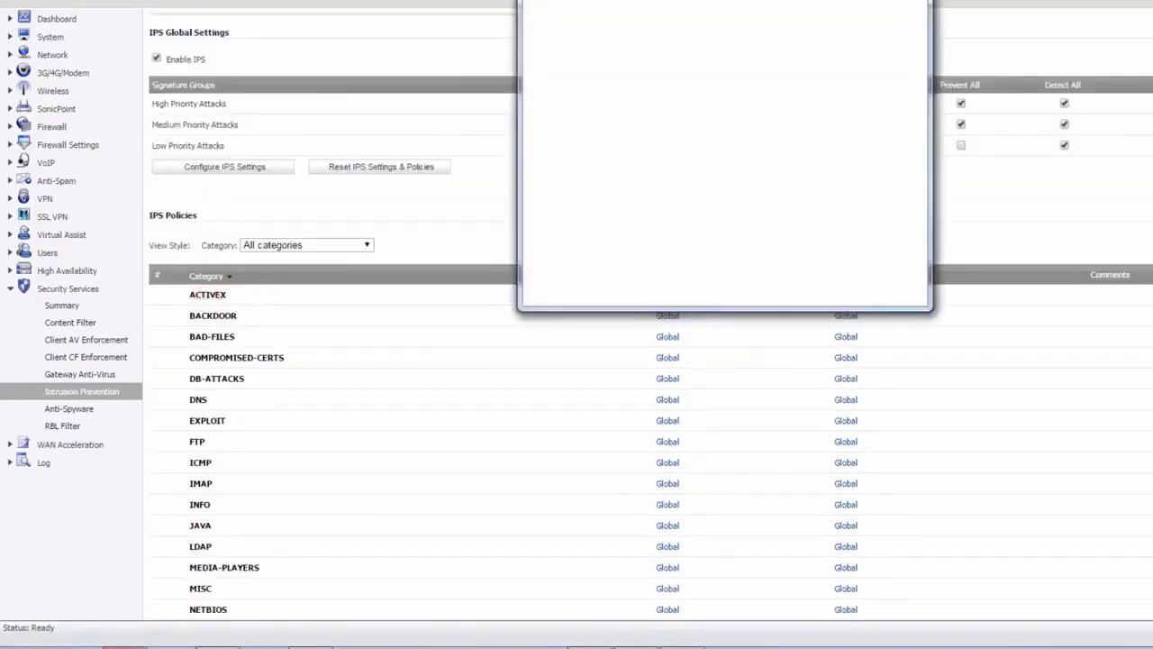
pyautogui.click(931, 49)
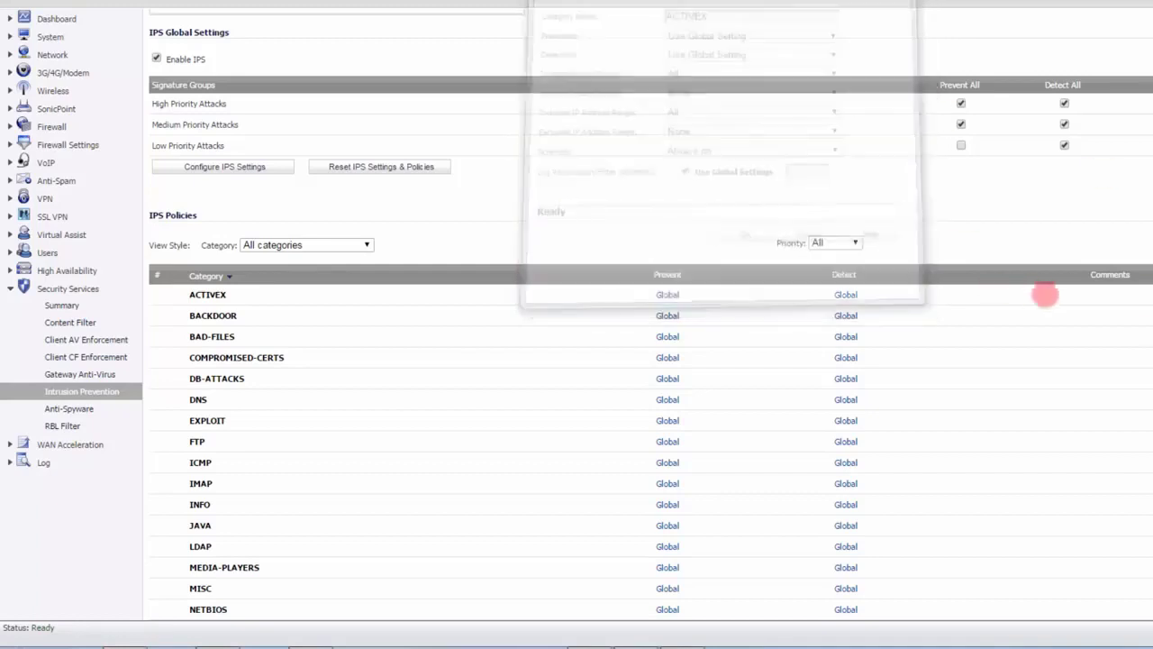
# List the individual signatures of the ACTIVEX category in the IPS policies and review them
pyautogui.scroll(-3, 1084, 404)
pyautogui.click(207, 144)
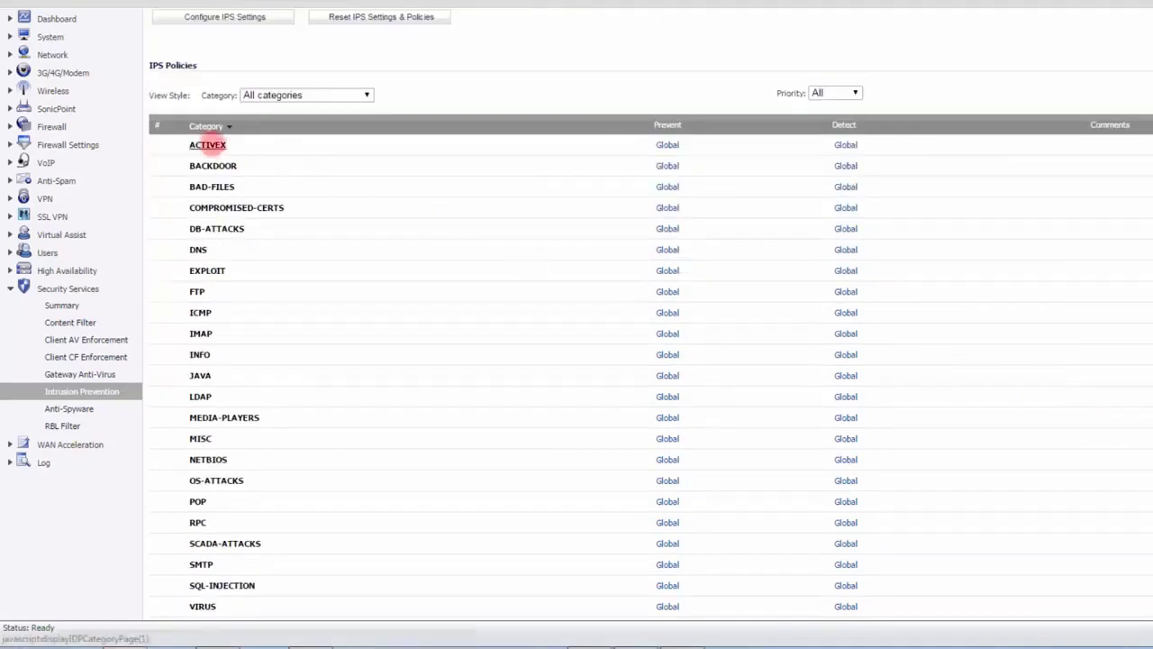
pyautogui.scroll(-3, 682, 383)
pyautogui.scroll(-8, 682, 383)
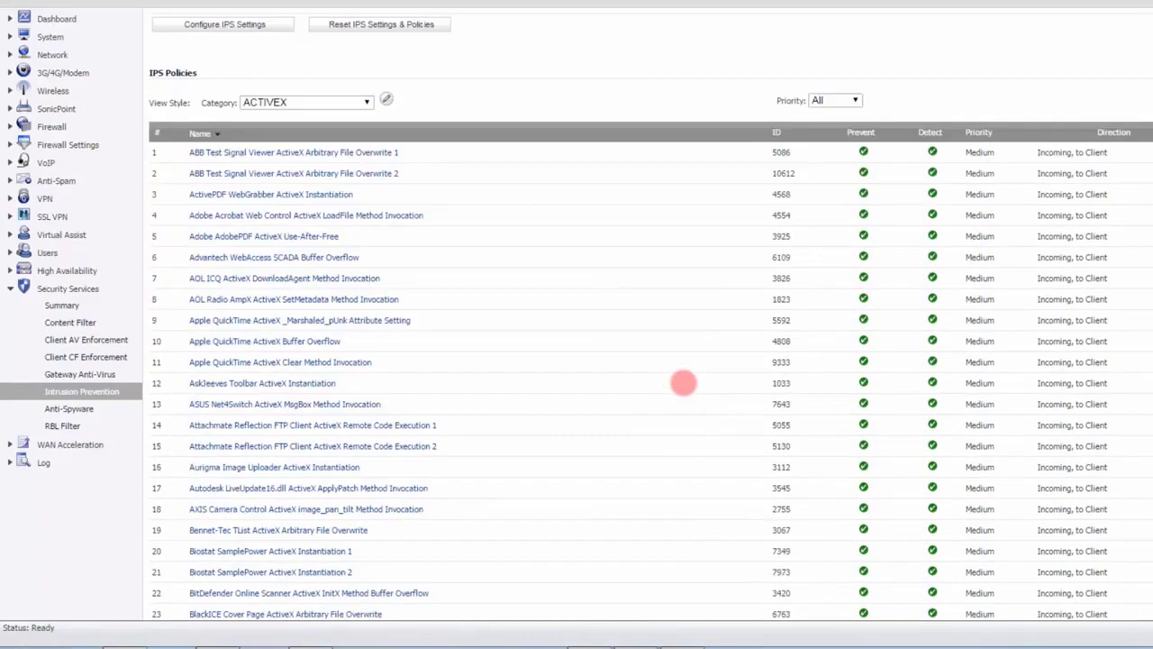
pyautogui.scroll(7, 682, 381)
pyautogui.scroll(3, 684, 383)
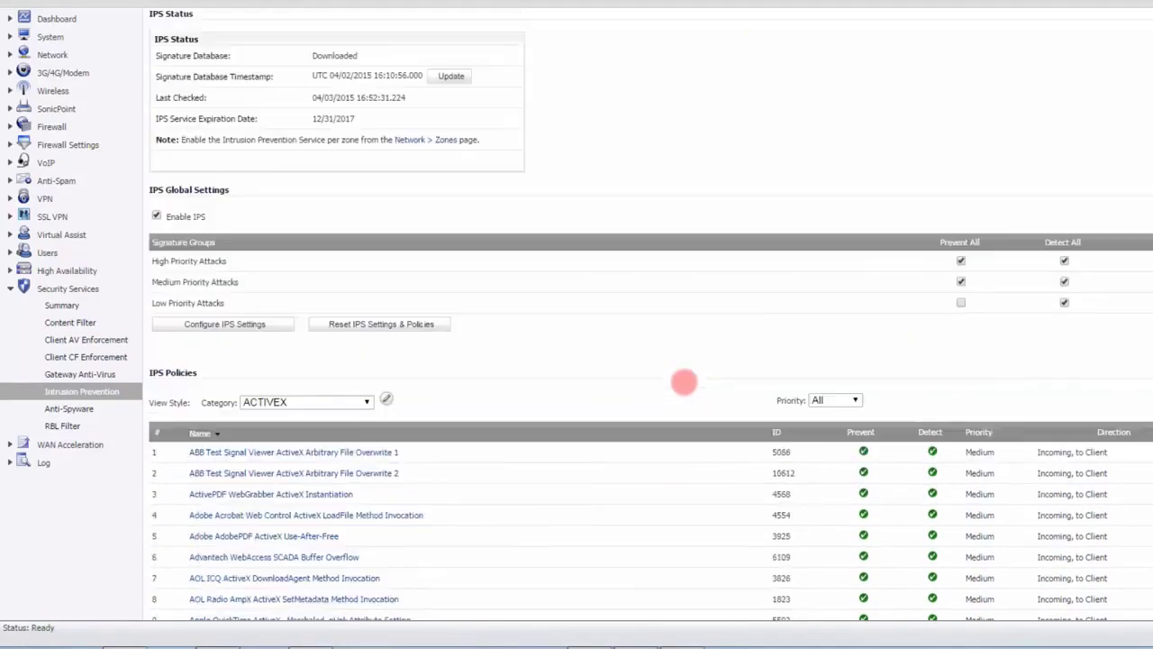
pyautogui.scroll(-3, 657, 425)
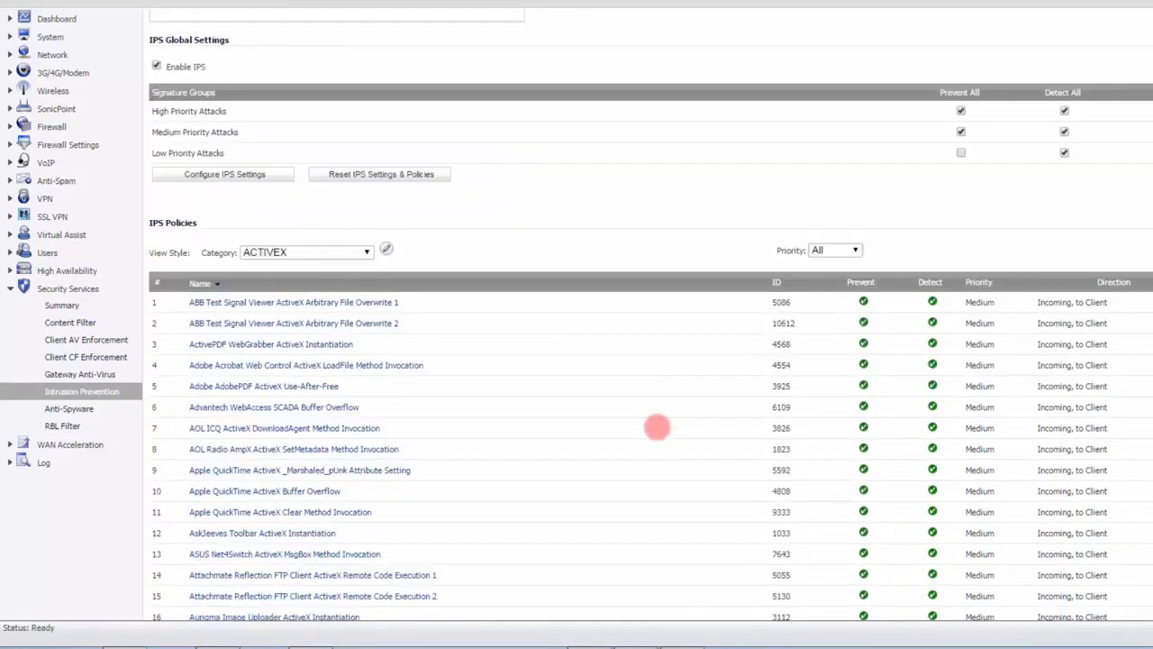
# Filter the IPS policies to the DNS category and review its signatures and the IPS global settings
pyautogui.click(366, 252)
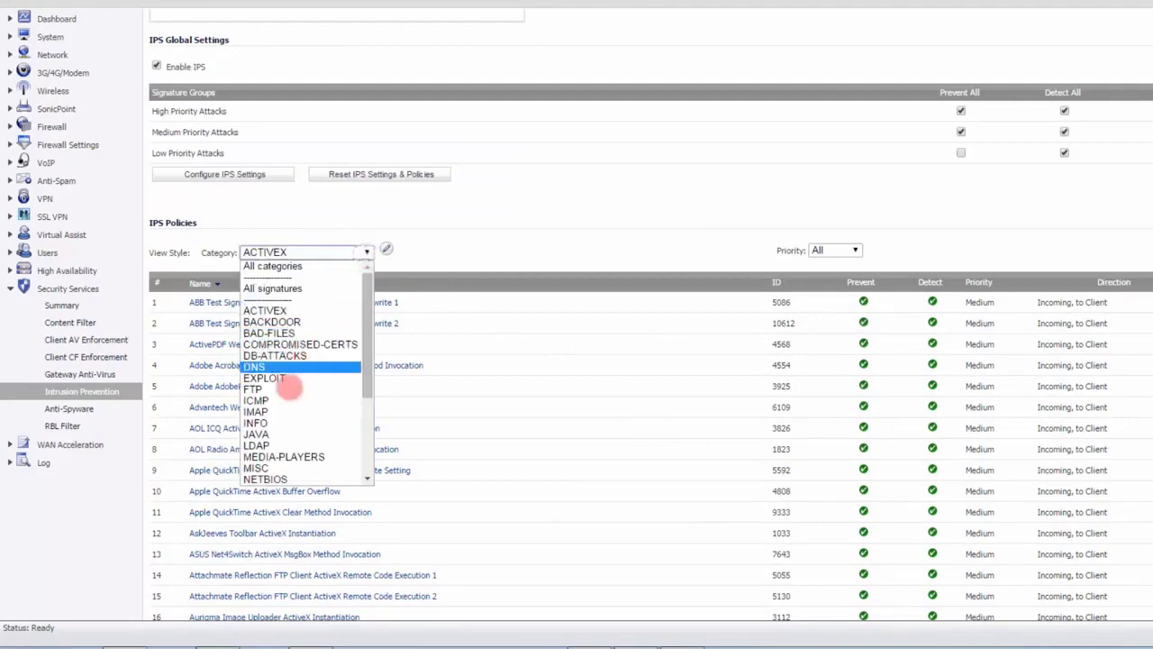
pyautogui.click(270, 366)
pyautogui.scroll(-15, 772, 335)
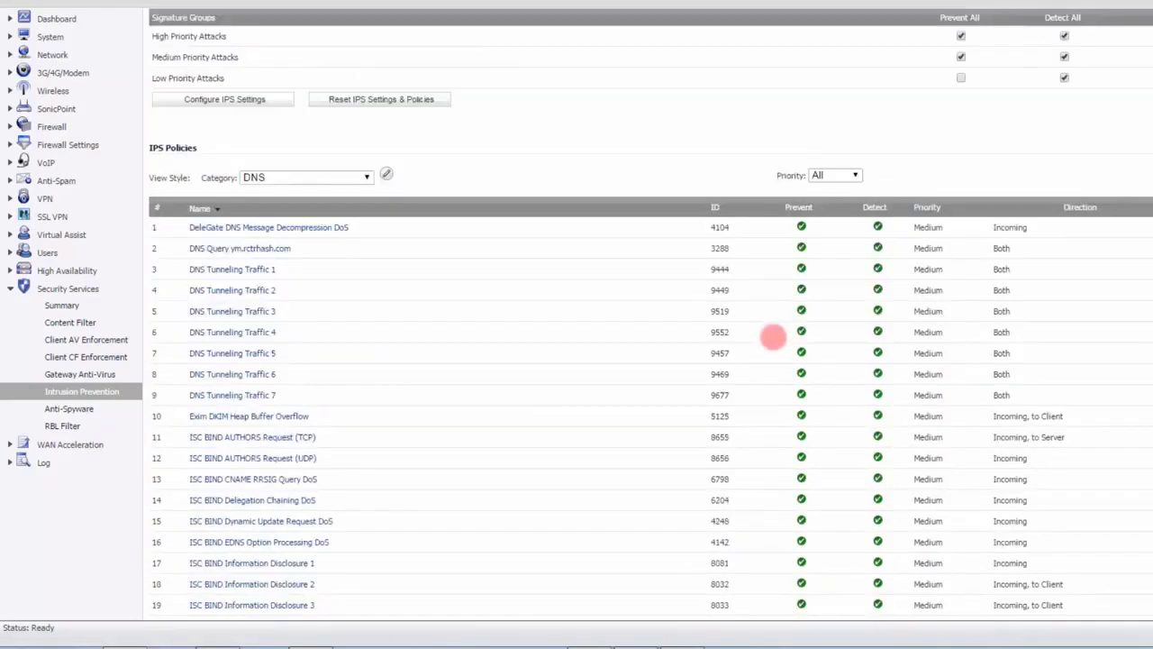
pyautogui.scroll(-5, 772, 335)
pyautogui.scroll(10, 695, 355)
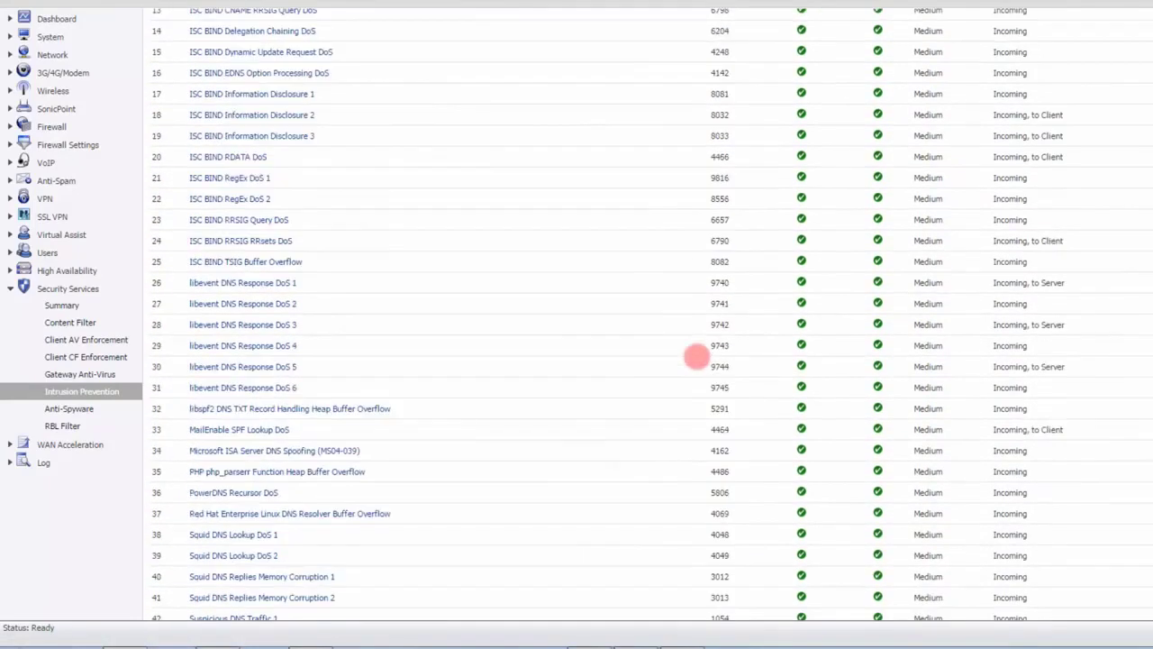
pyautogui.scroll(5, 696, 358)
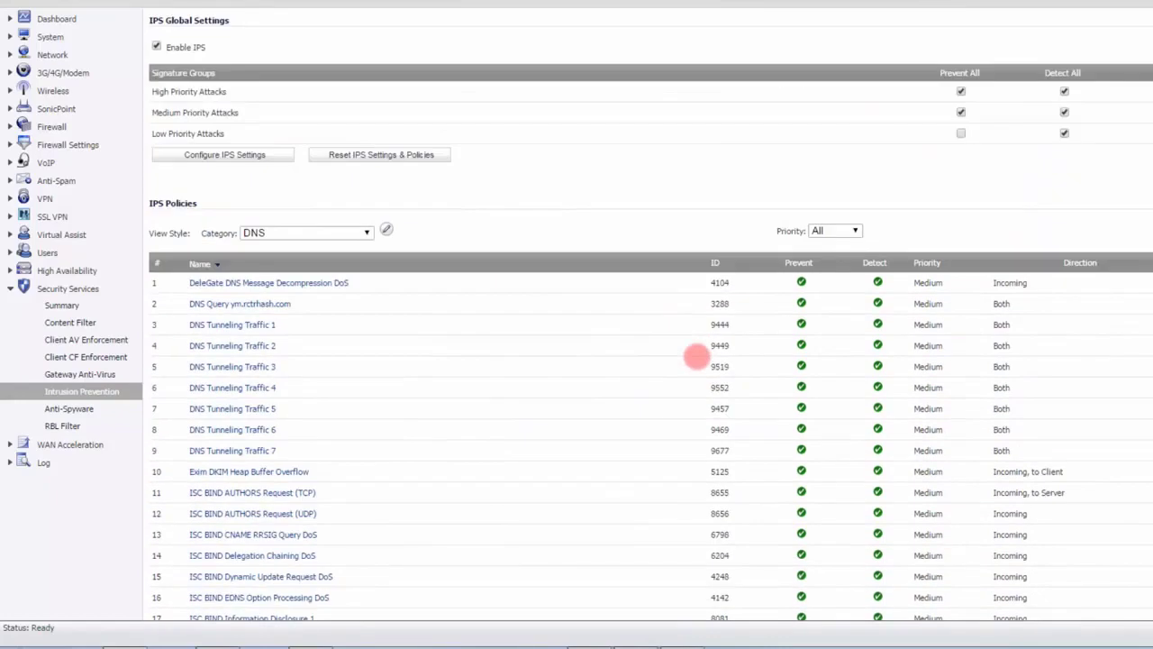
pyautogui.scroll(4, 696, 358)
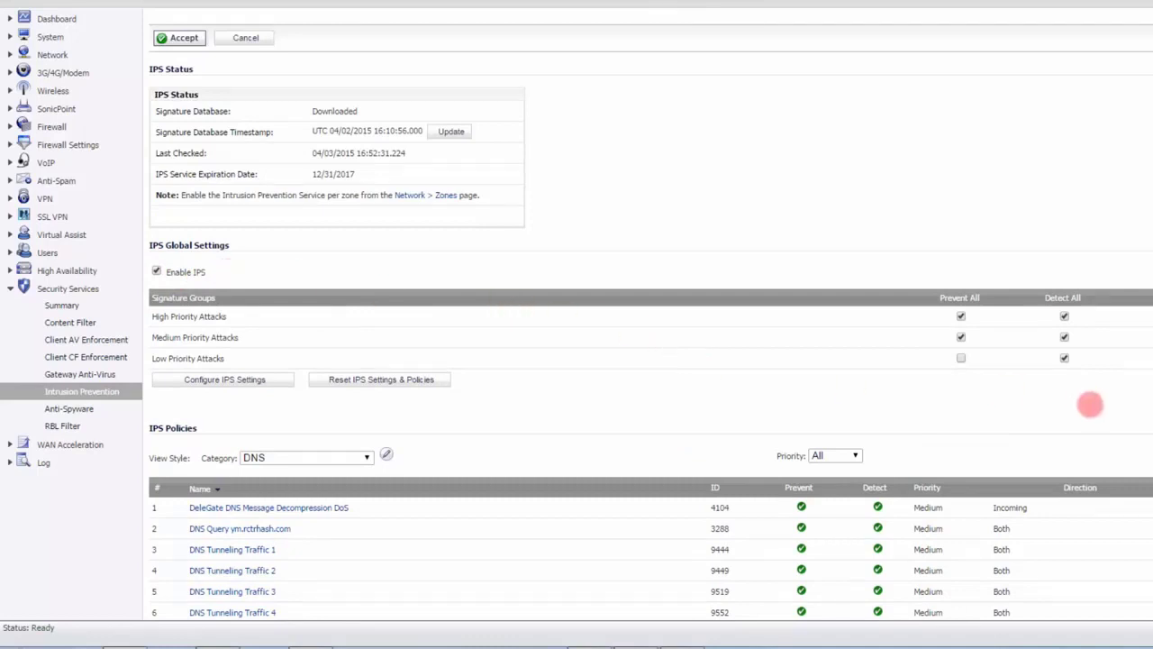
pyautogui.scroll(-3, 1114, 419)
pyautogui.scroll(3, 1113, 419)
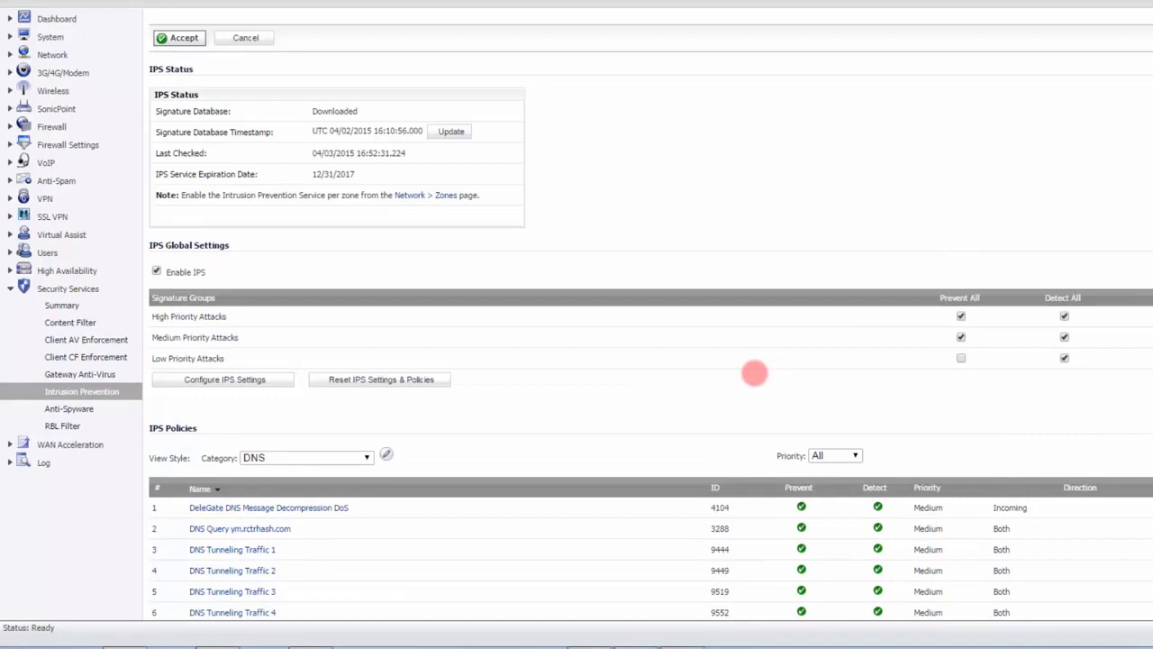
# Open Anti-Spyware under Security Services and examine its global settings, inspected protocols and spyware signature policies
pyautogui.click(79, 409)
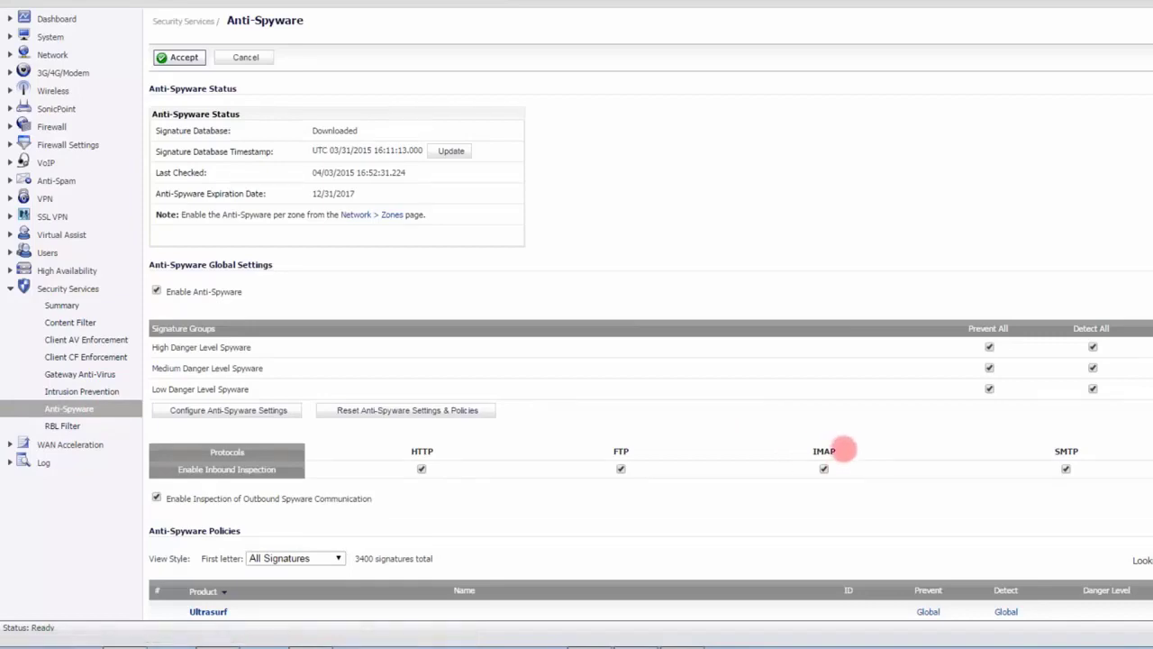
pyautogui.scroll(-3, 840, 465)
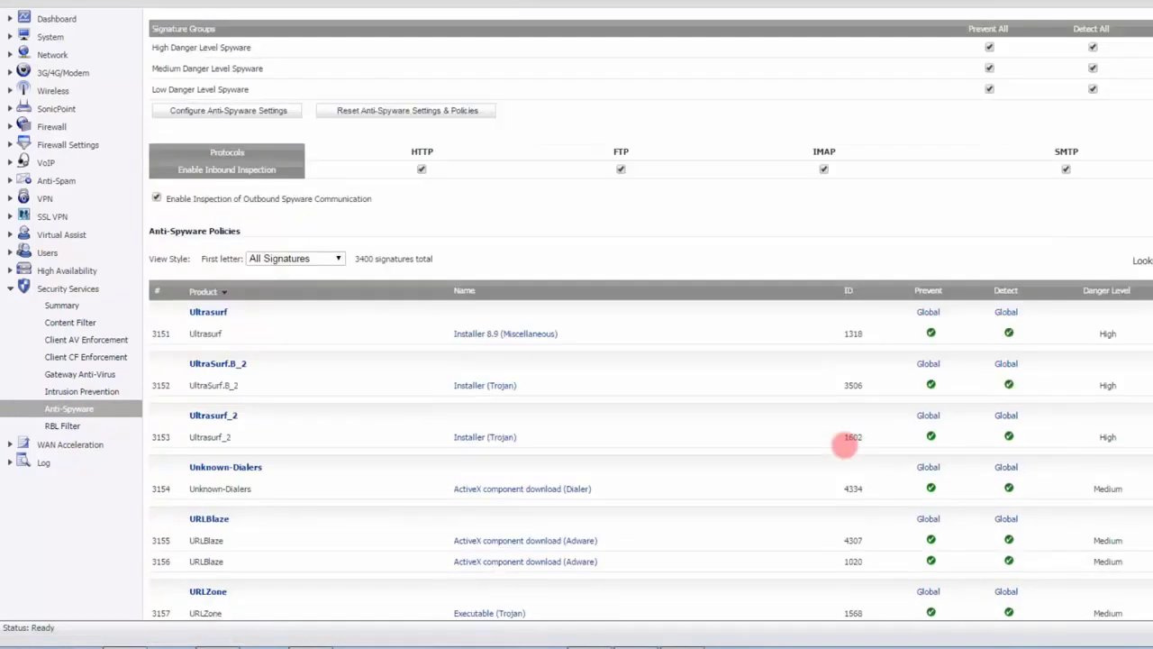
pyautogui.scroll(-2, 845, 442)
pyautogui.scroll(4, 845, 443)
pyautogui.scroll(2, 847, 441)
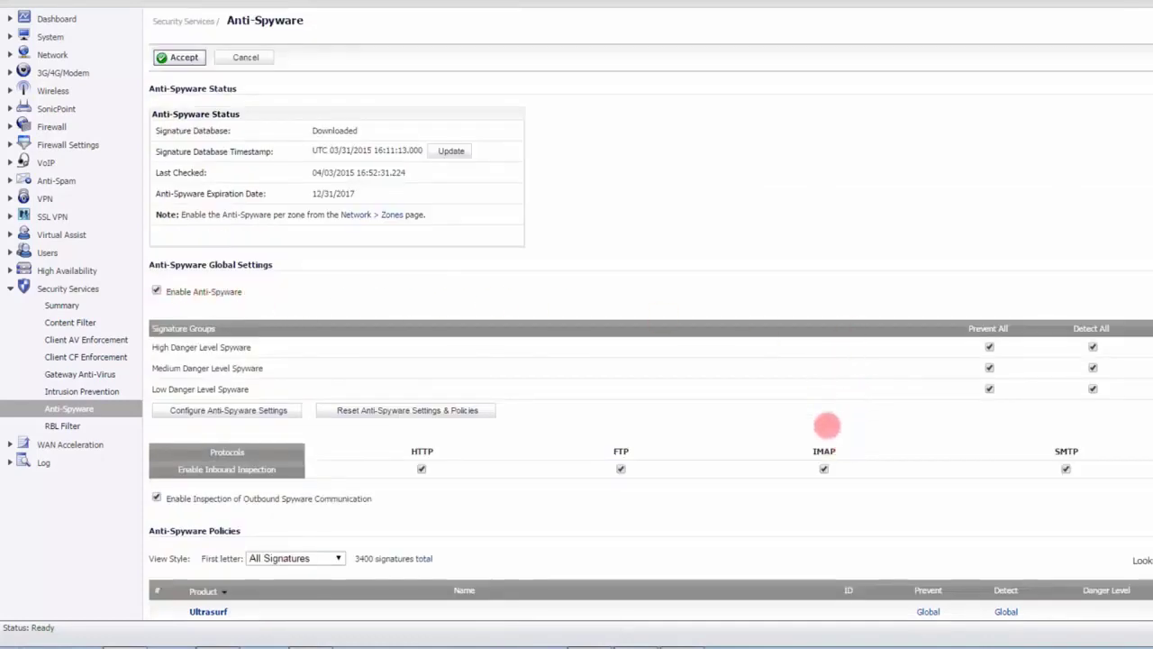
pyautogui.scroll(-2, 934, 479)
pyautogui.scroll(-2, 930, 482)
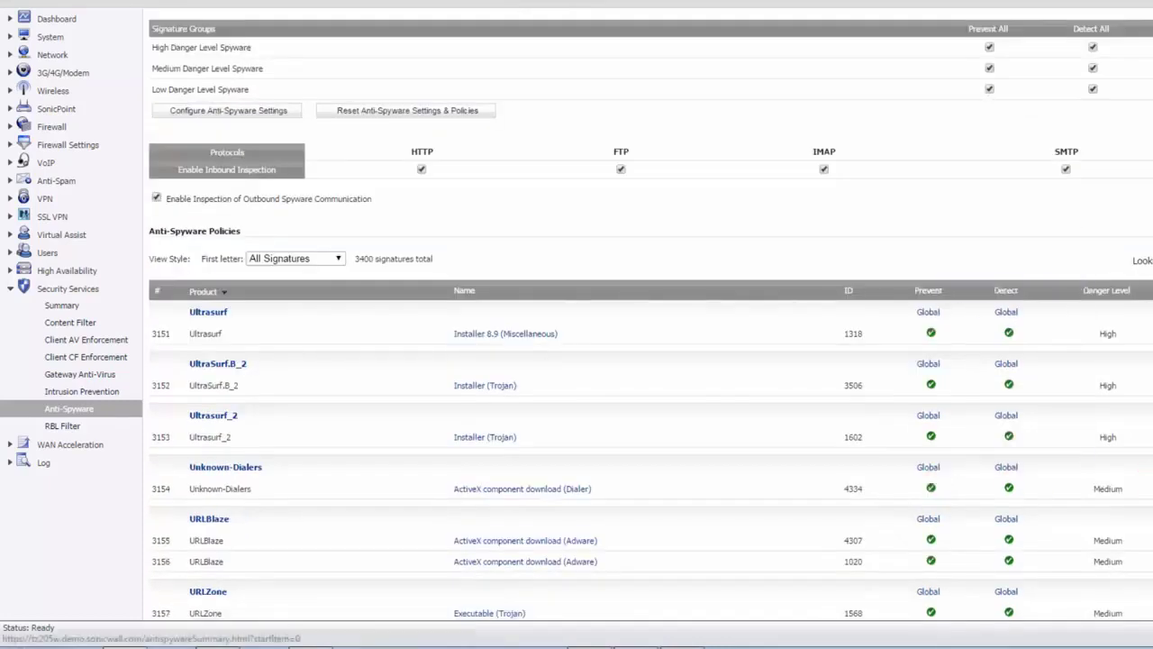
pyautogui.scroll(-6, 648, 405)
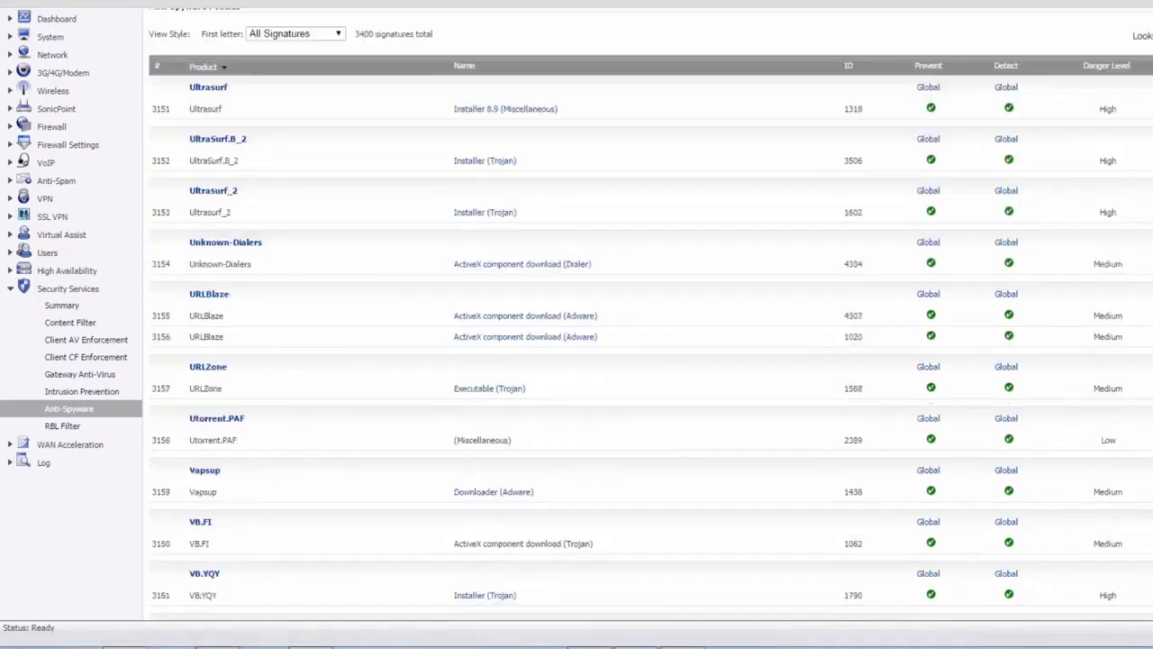
pyautogui.scroll(7, 648, 406)
pyautogui.scroll(3, 582, 301)
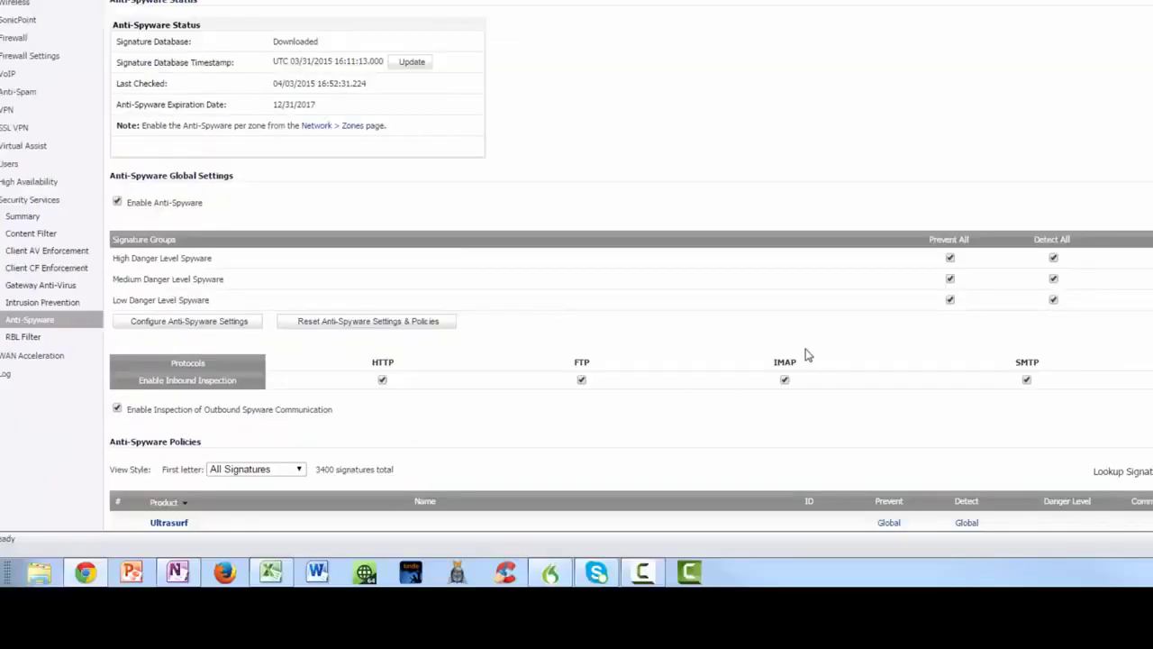
# Review the signature list under the Anti-Spyware Policies
pyautogui.scroll(-3, 802, 355)
pyautogui.scroll(-3, 791, 357)
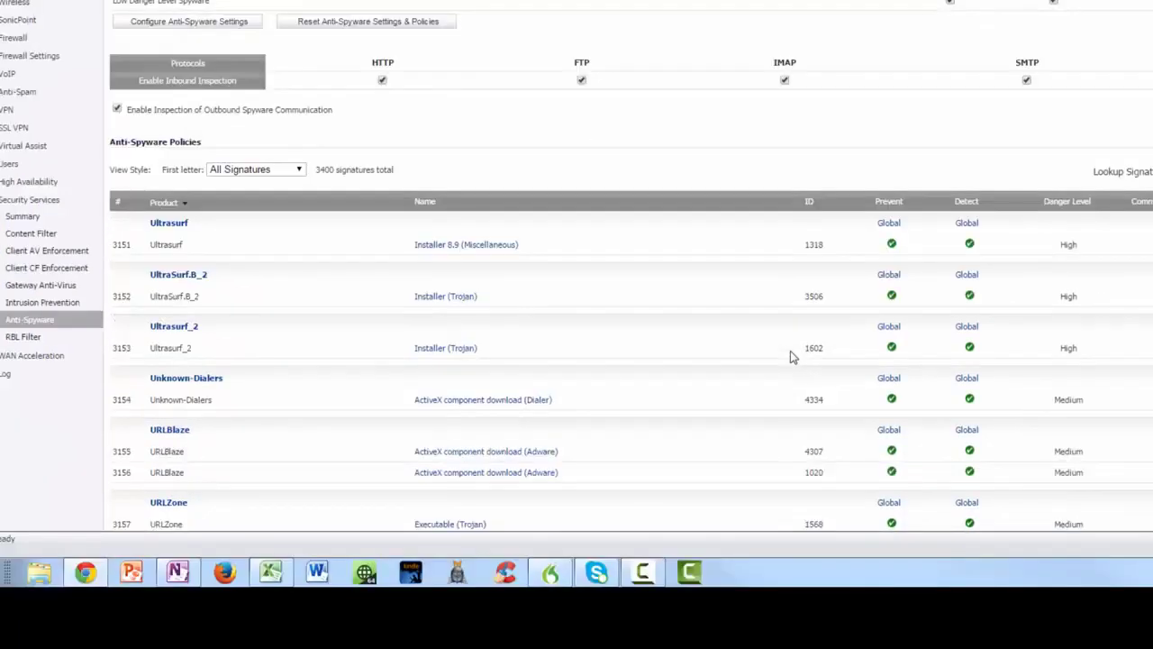
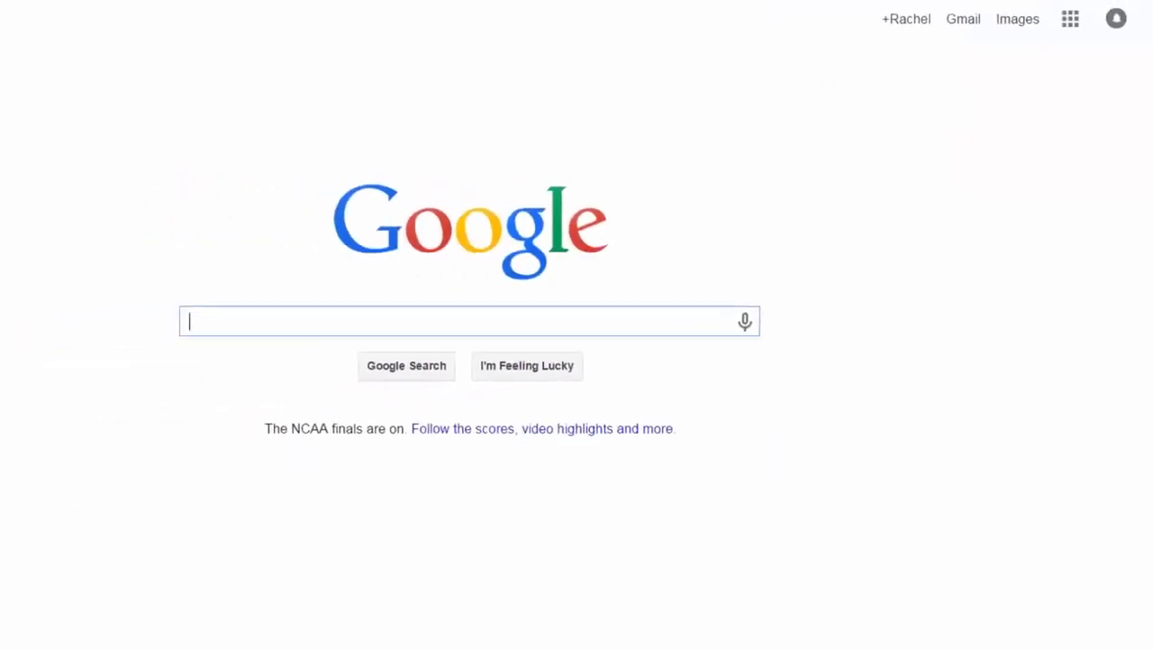
pyautogui.write('www.packethacks.com')
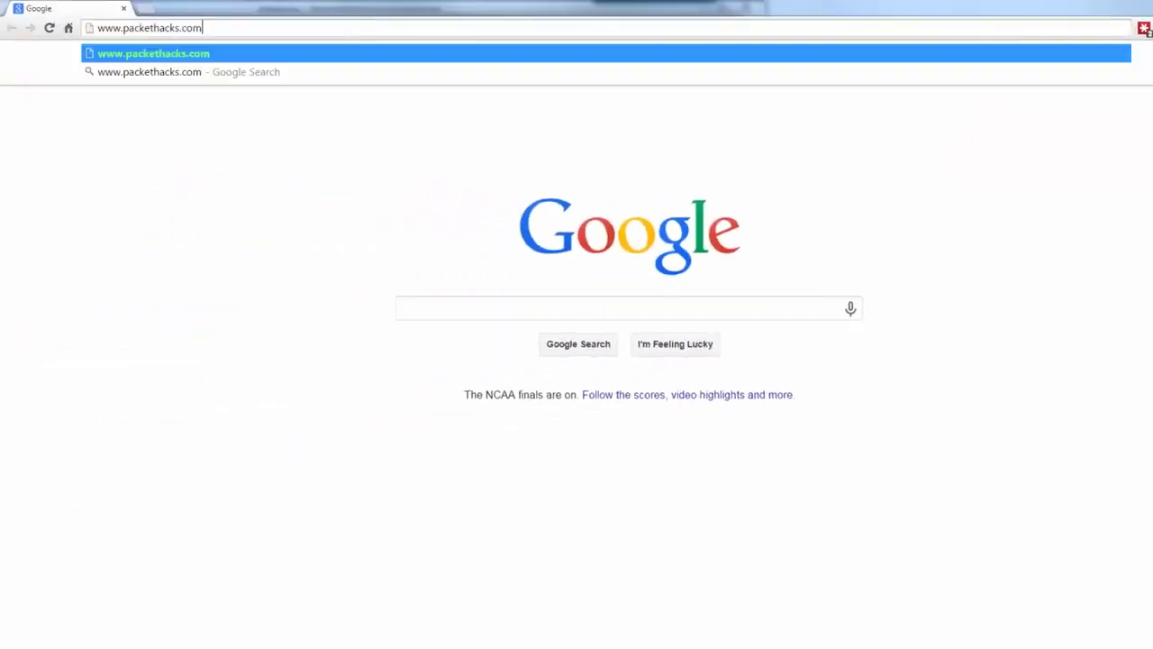
pyautogui.press('Return')
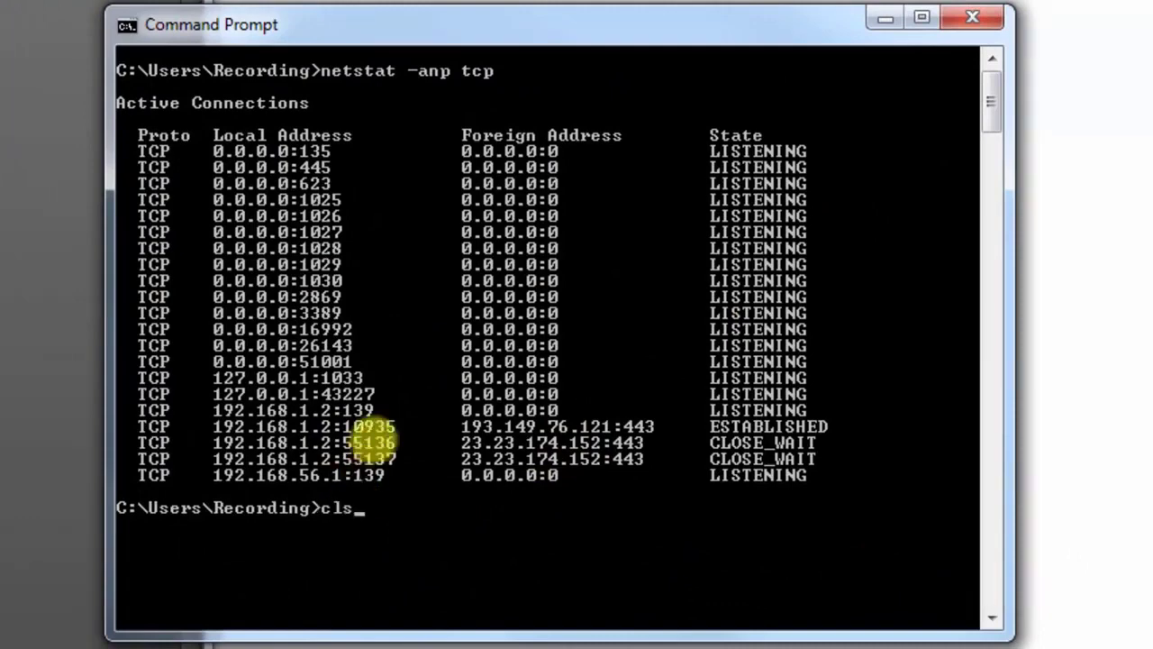
# Clear the Command Prompt and list the TCP connections again with netstat -anp tcp
pyautogui.press('Return')
pyautogui.press('Up')
pyautogui.press('Up')
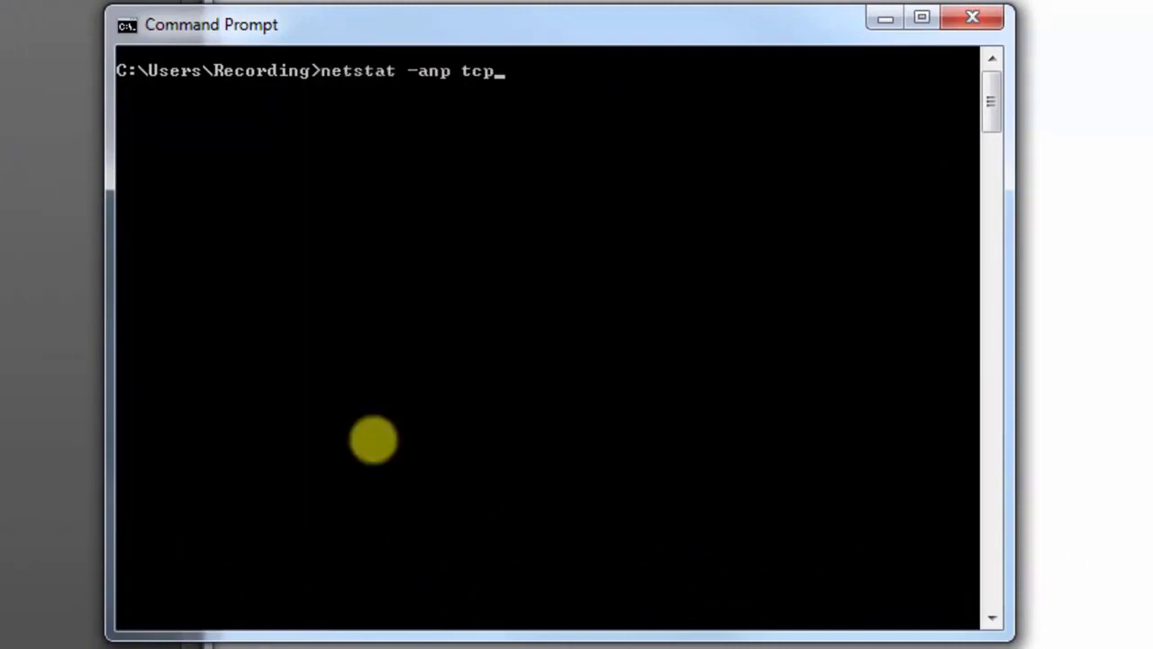
pyautogui.press('Return')
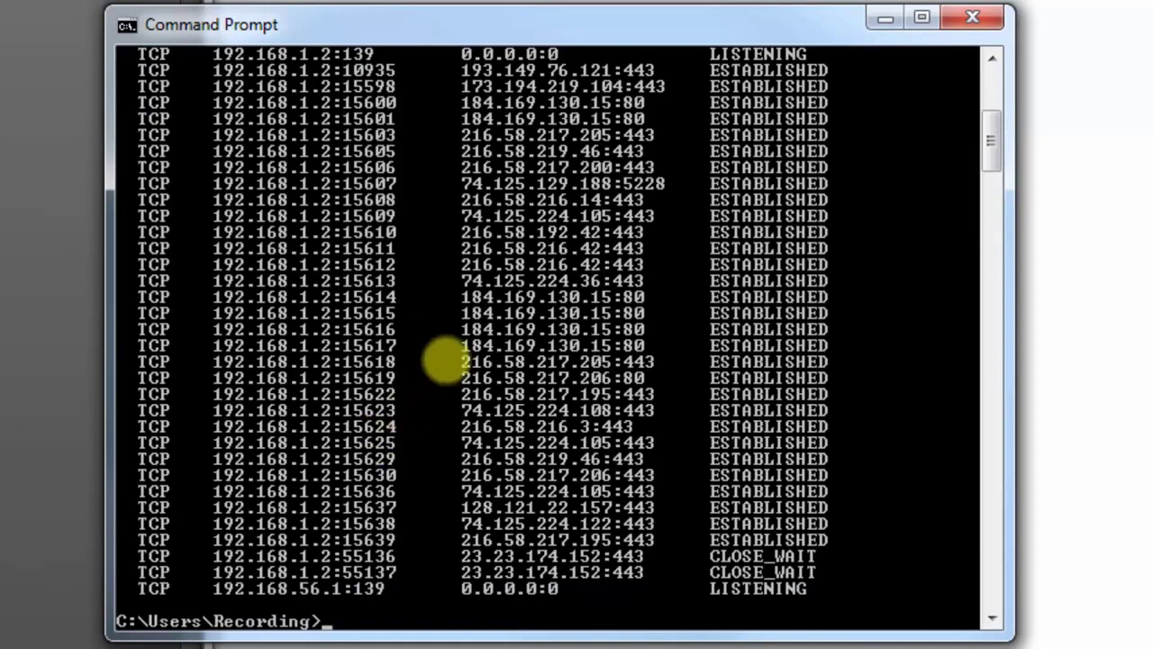
# Examine the listening ports, foreign addresses and established connections in the netstat output
pyautogui.moveTo(991, 161); pyautogui.dragTo(991, 102)
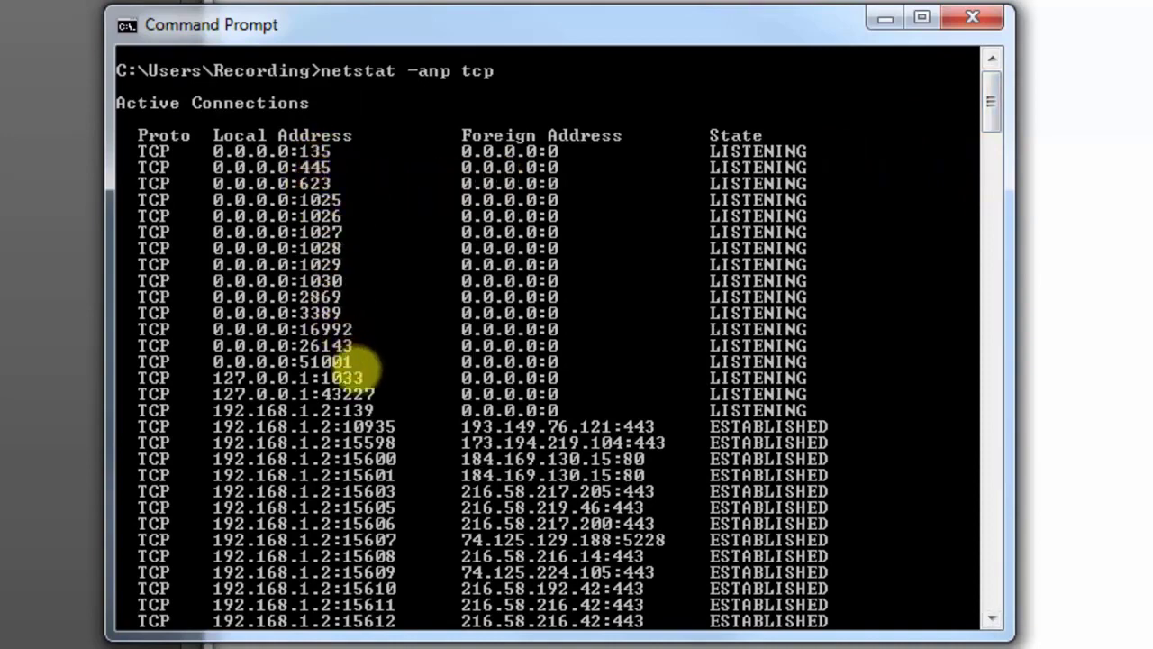
pyautogui.moveTo(991, 118); pyautogui.dragTo(991, 155)
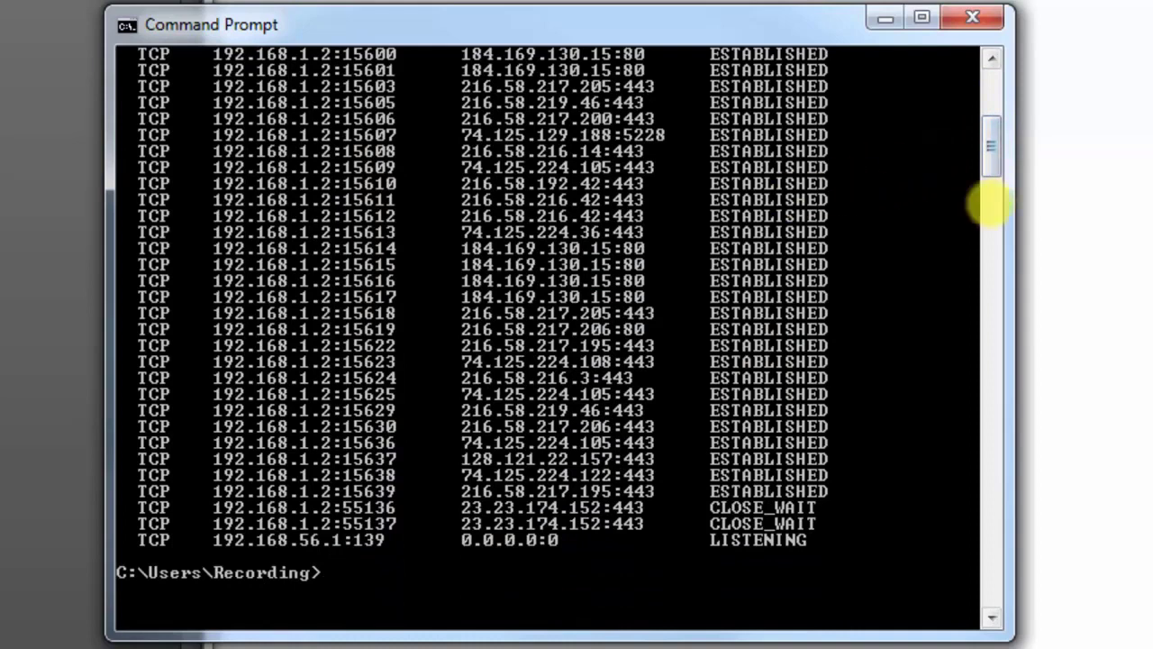
pyautogui.scroll(2, 985, 207)
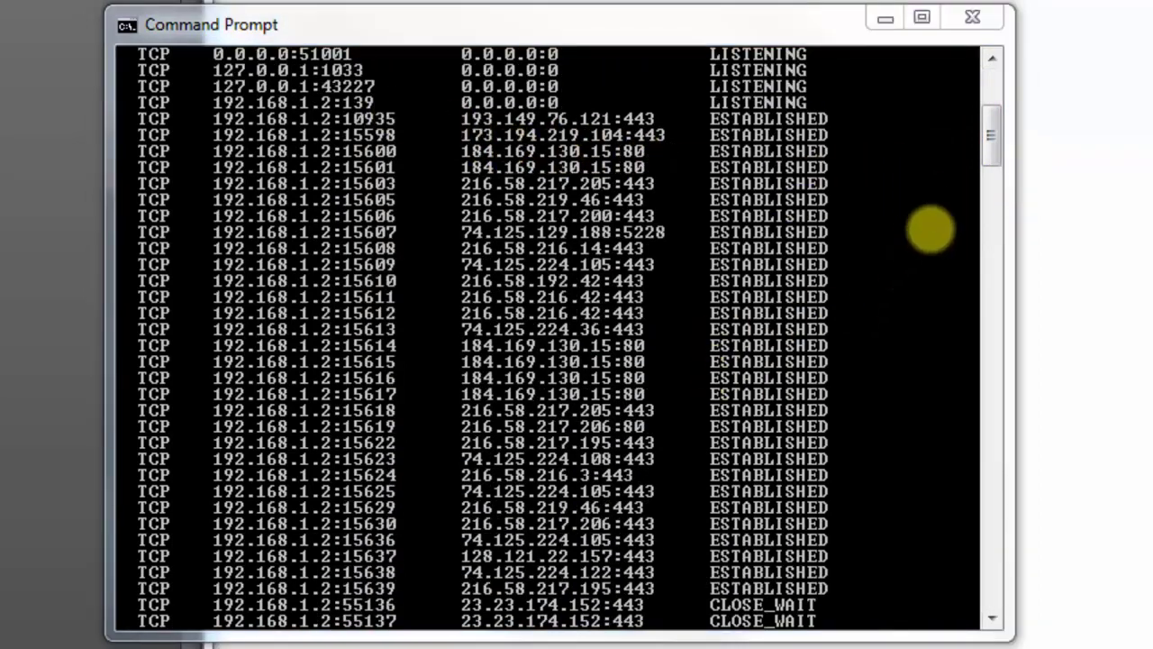
pyautogui.moveTo(991, 137); pyautogui.dragTo(991, 109)
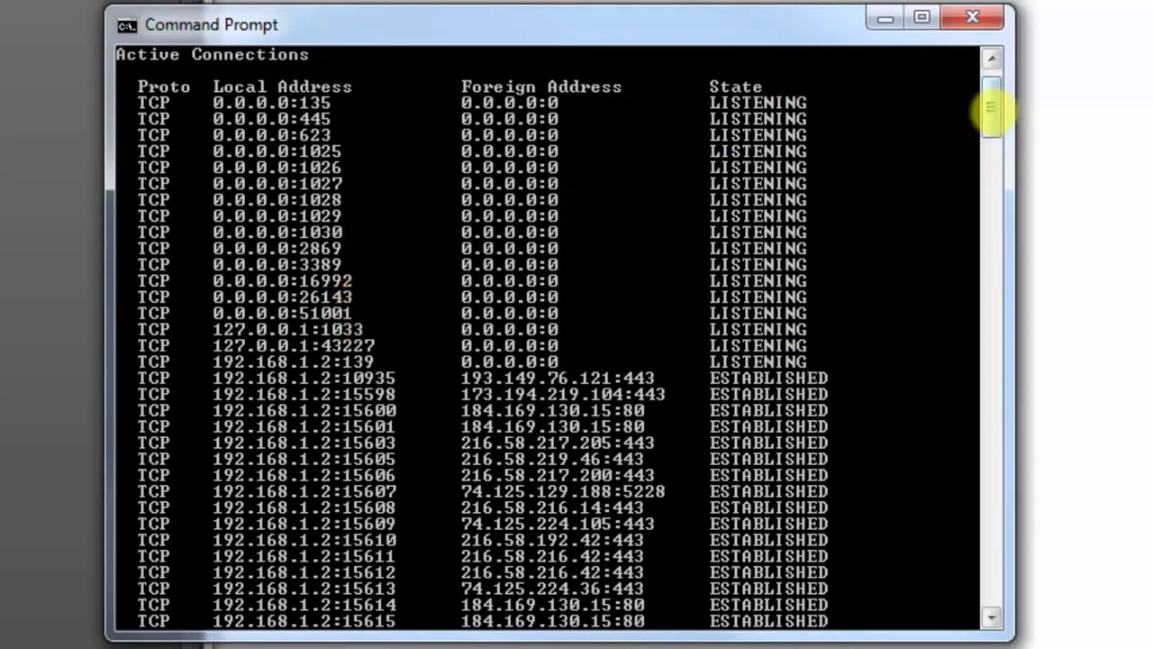
pyautogui.moveTo(991, 108); pyautogui.dragTo(991, 141)
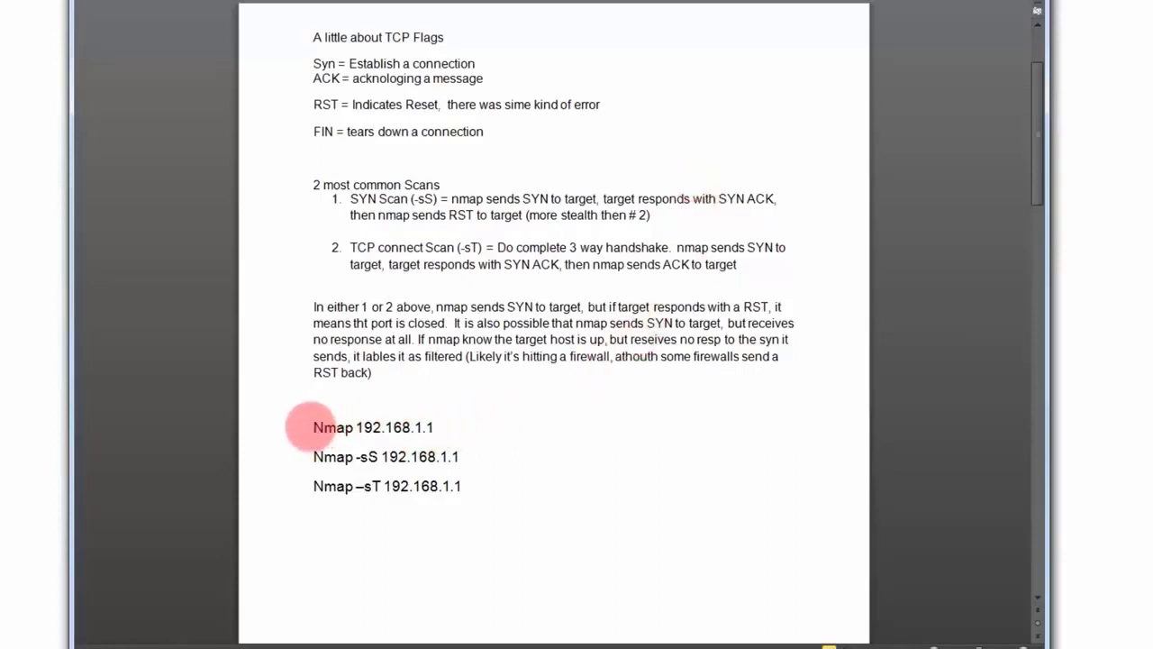
# Highlight the Nmap 192.168.1.1 example command in the notes on TCP flags and scan types
pyautogui.moveTo(312, 427); pyautogui.dragTo(440, 429)
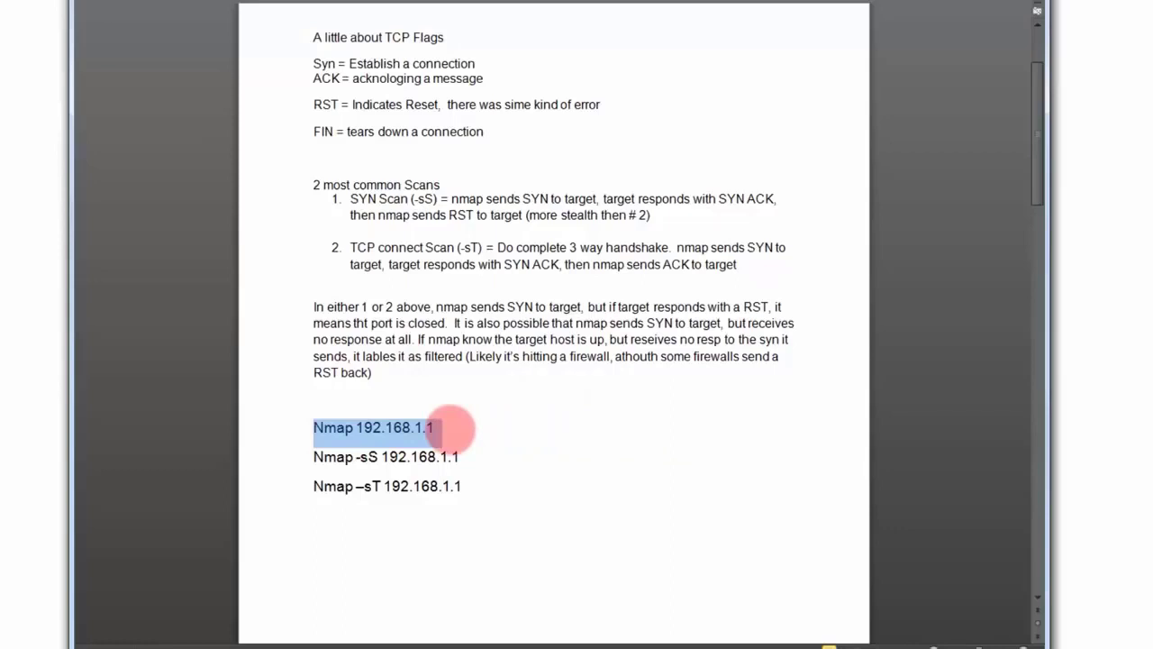
pyautogui.click(450, 428)
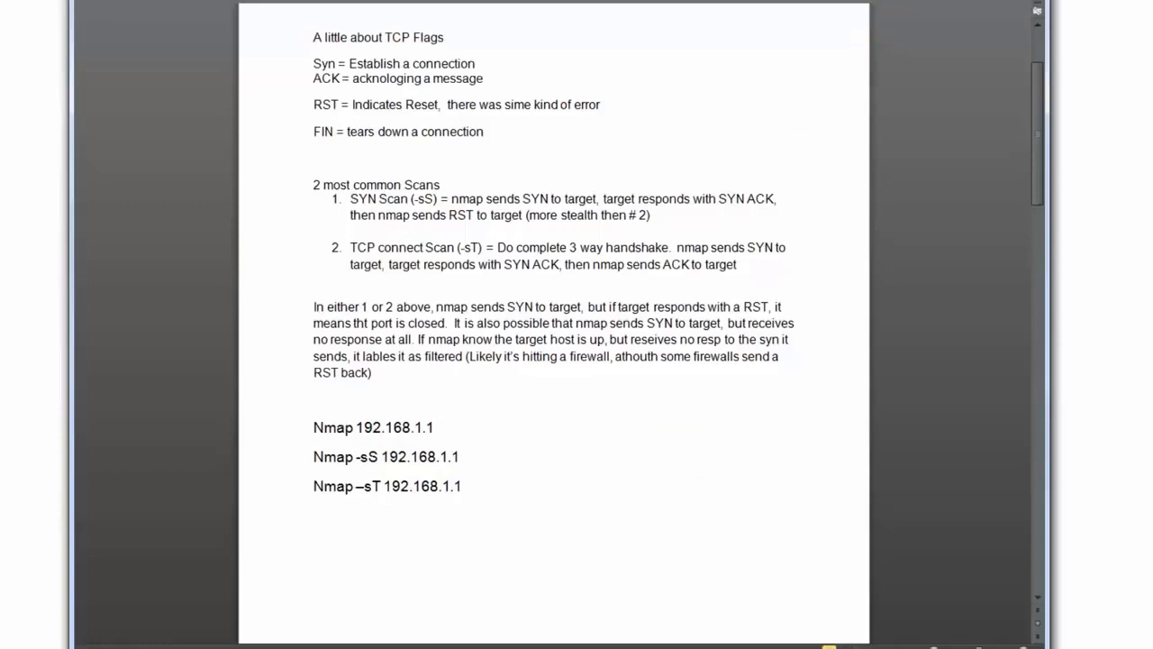
pyautogui.click(829, 647)
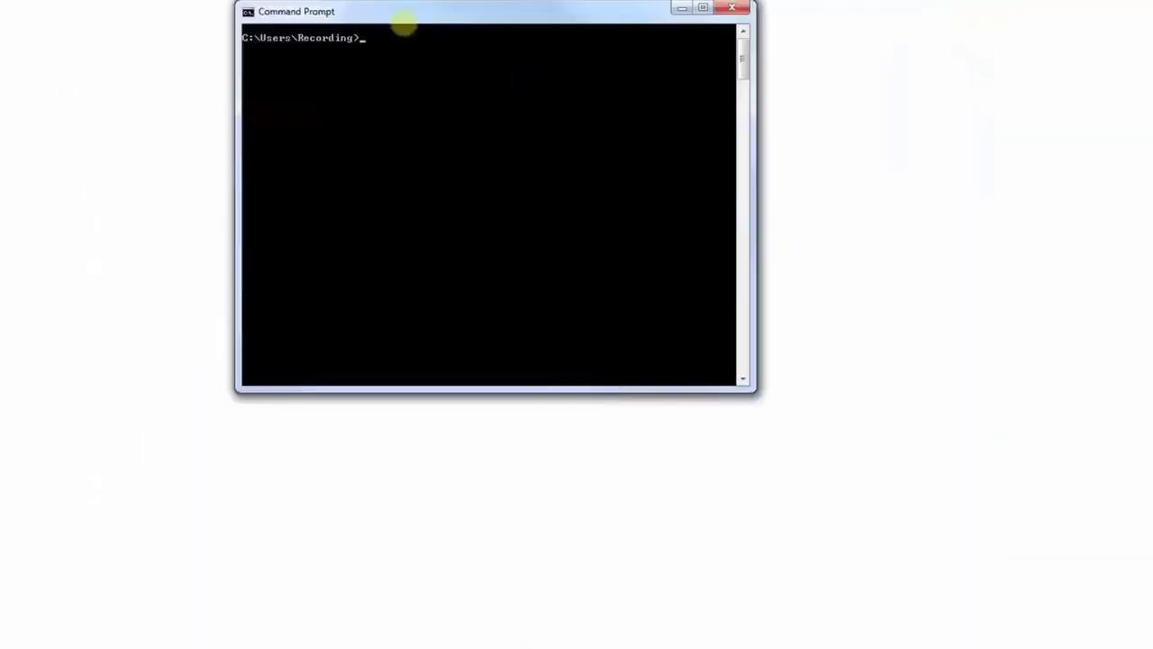
pyautogui.moveTo(402, 25); pyautogui.dragTo(416, 64)
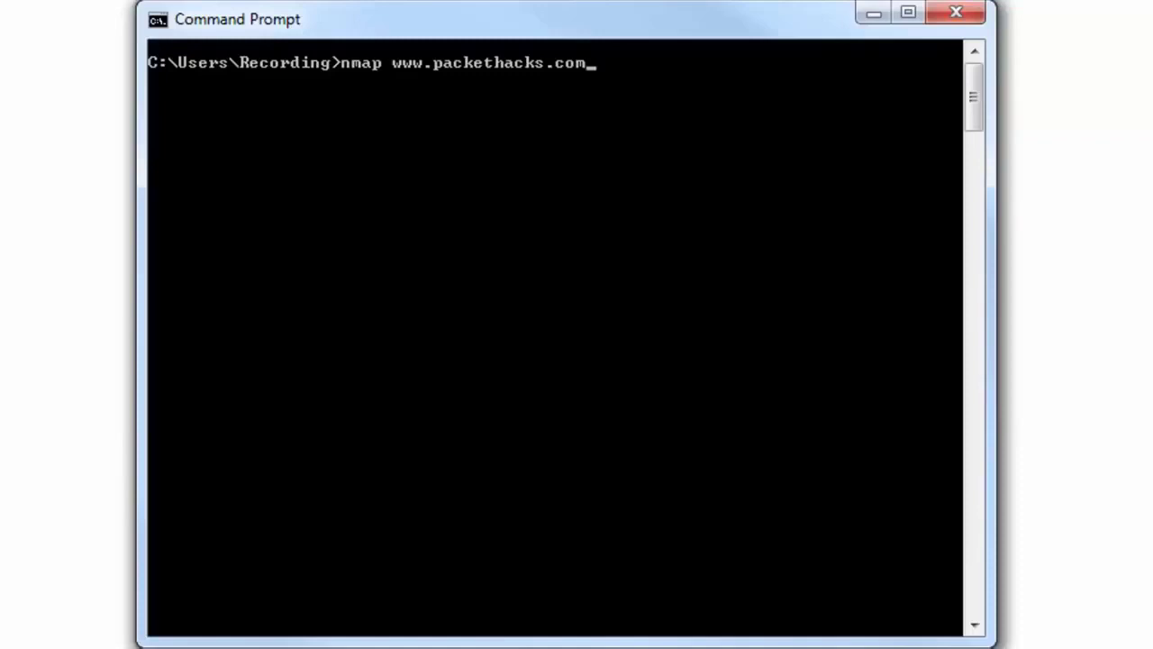
pyautogui.press('Return')
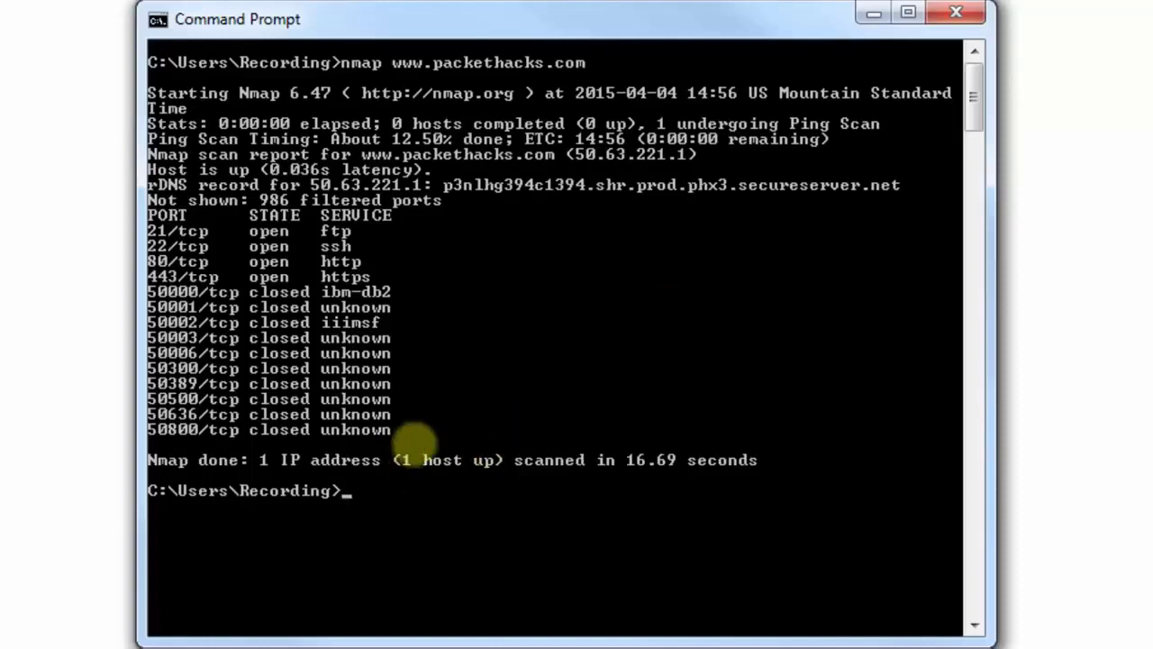
pyautogui.write('nmap 8.8.8.8')
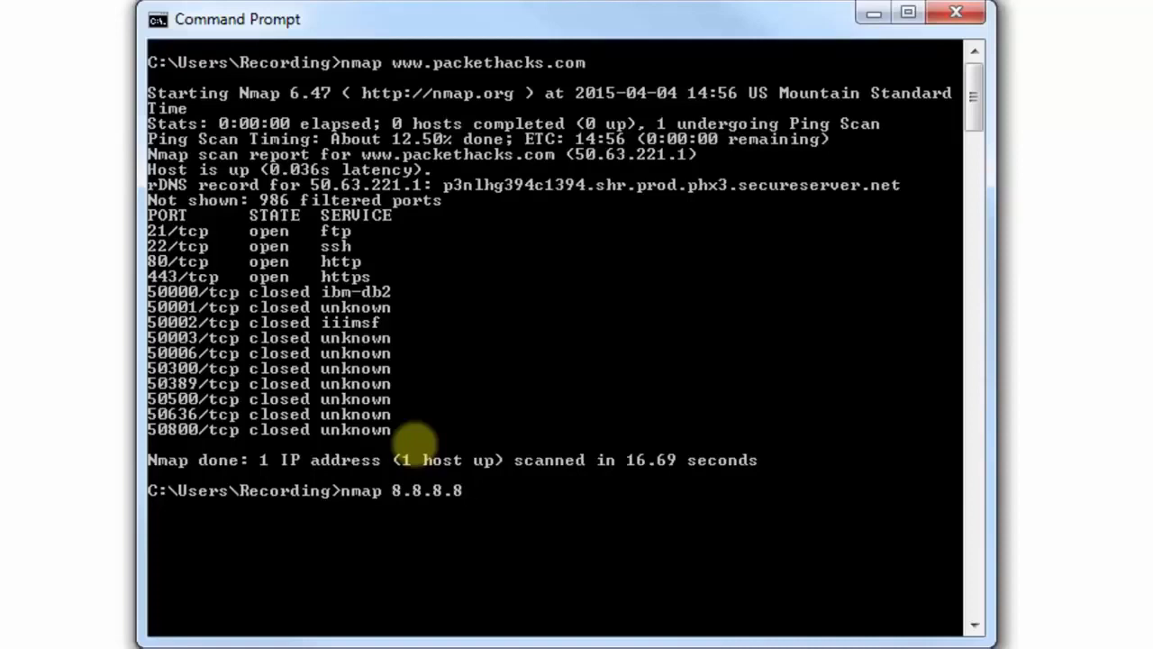
pyautogui.press('Return')
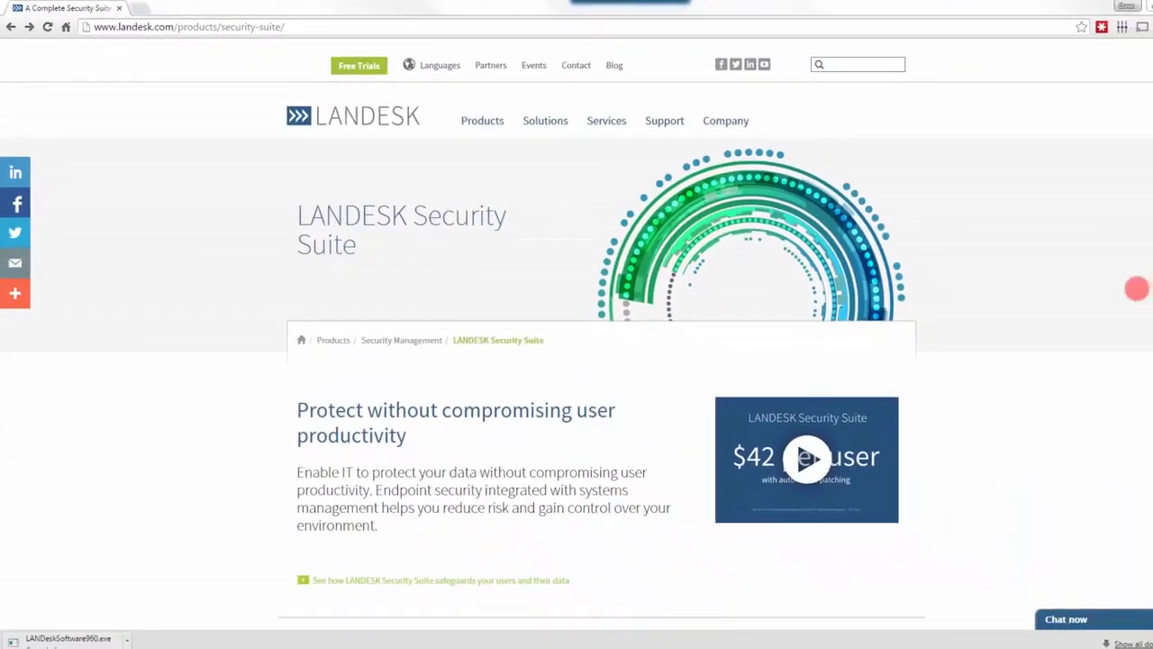
# Look over the LANDESK Security Suite capabilities and open the Patch management page
pyautogui.scroll(-7, 576, 361)
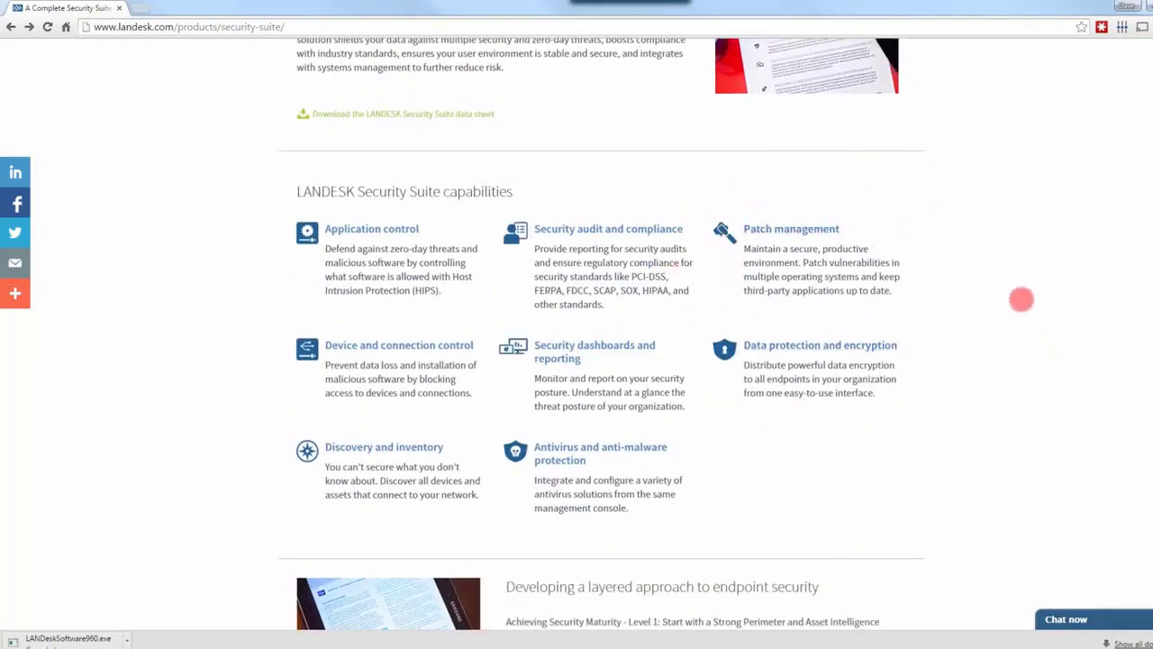
pyautogui.click(793, 228)
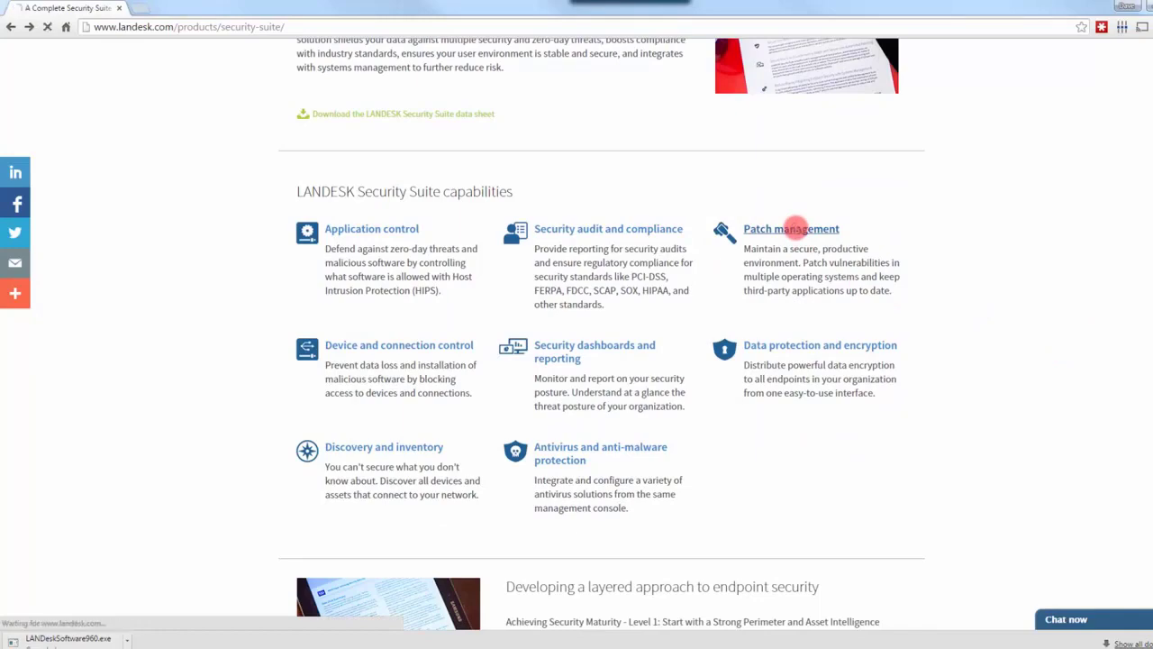
# Read through the LANDESK Patch Manager page, covering operating system, third-party and remote patching, patch automation, platform support and the closing resources
pyautogui.scroll(-2, 1036, 365)
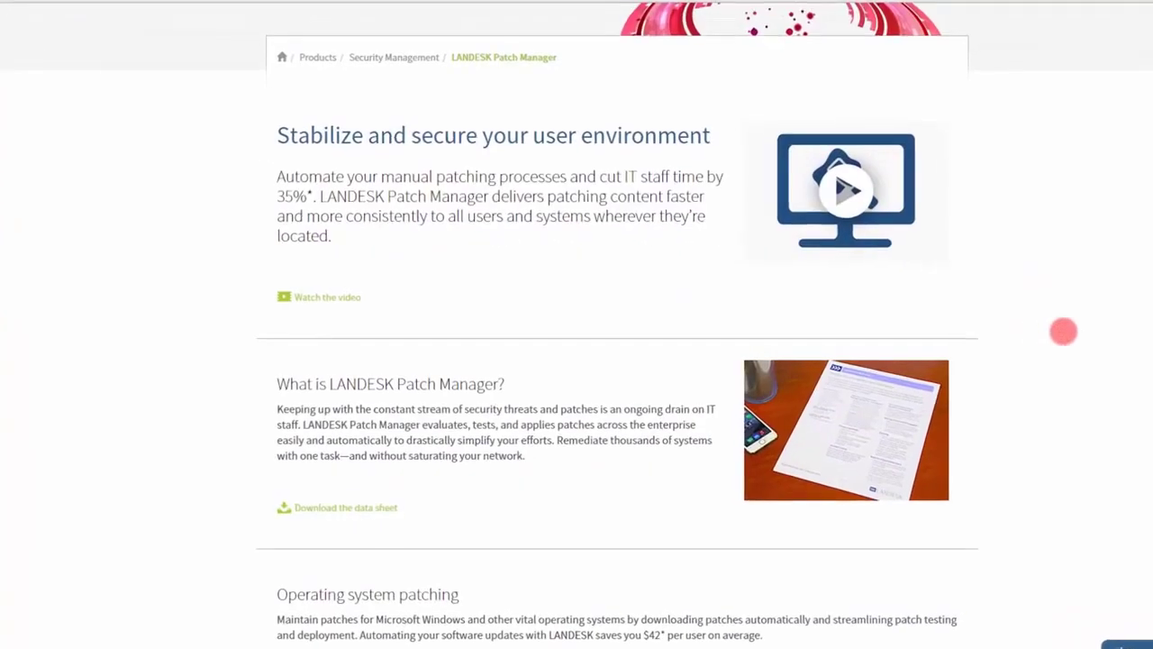
pyautogui.scroll(-3, 810, 396)
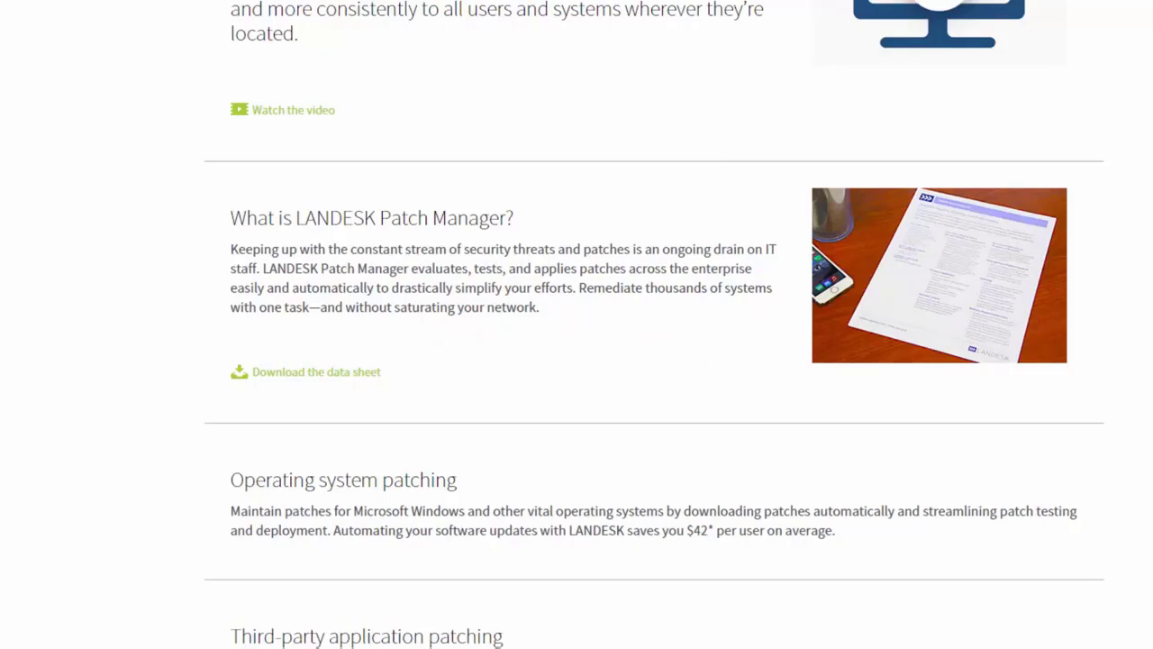
pyautogui.scroll(-1, 577, 324)
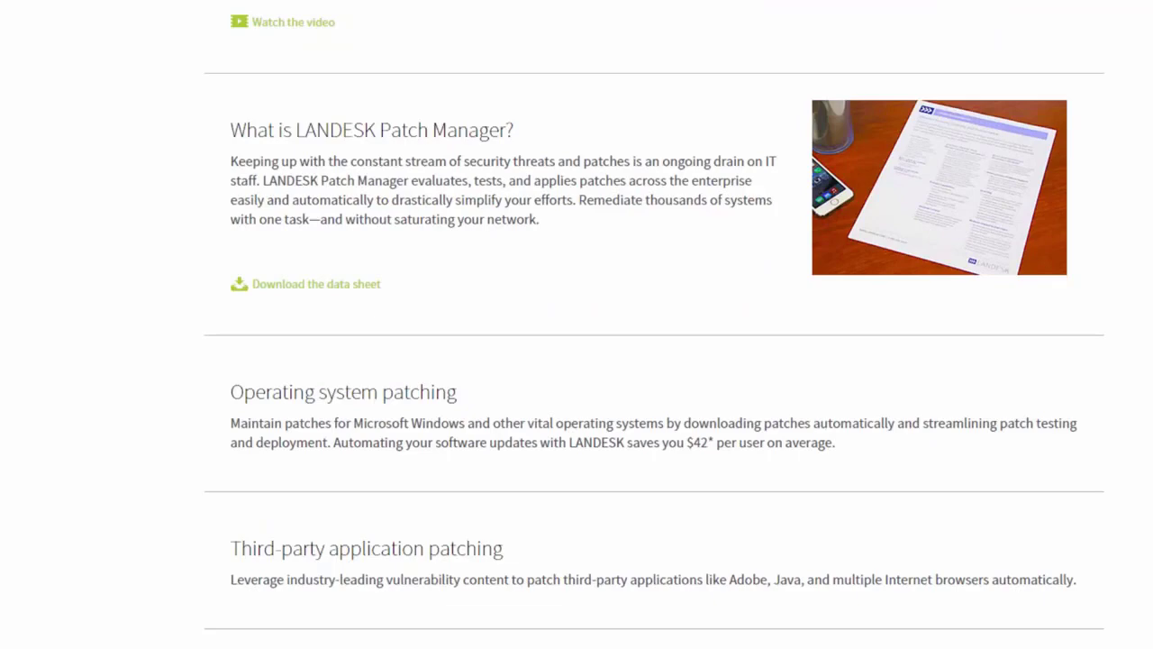
pyautogui.scroll(-1, 577, 324)
pyautogui.scroll(-1, 577, 324)
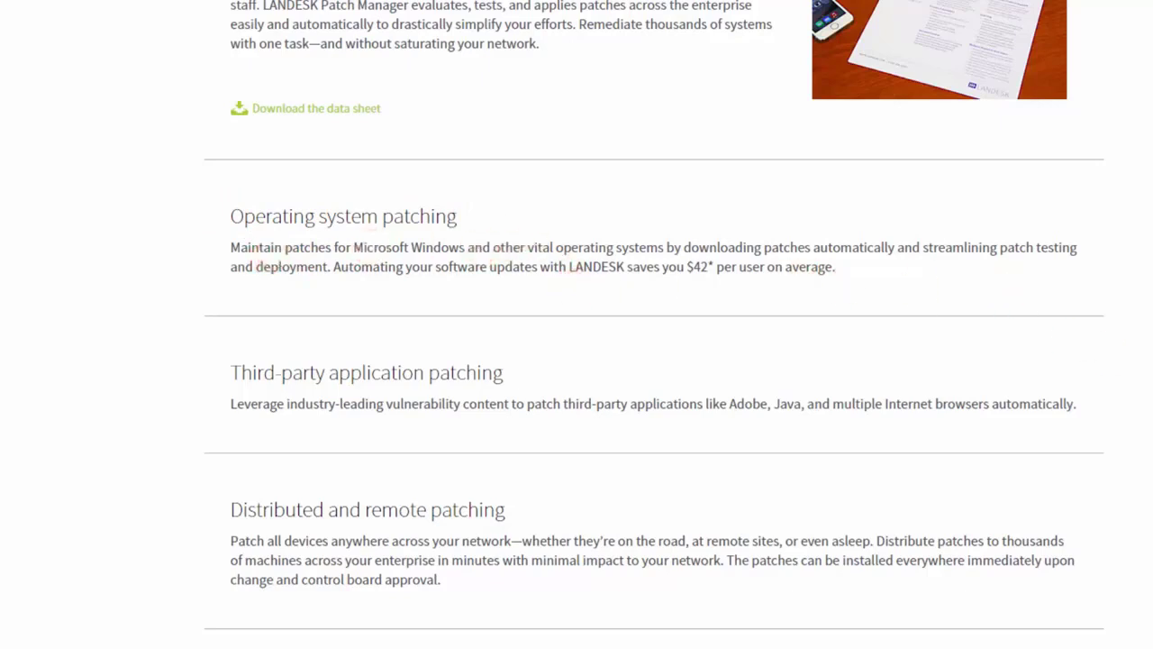
pyautogui.scroll(-2, 576, 324)
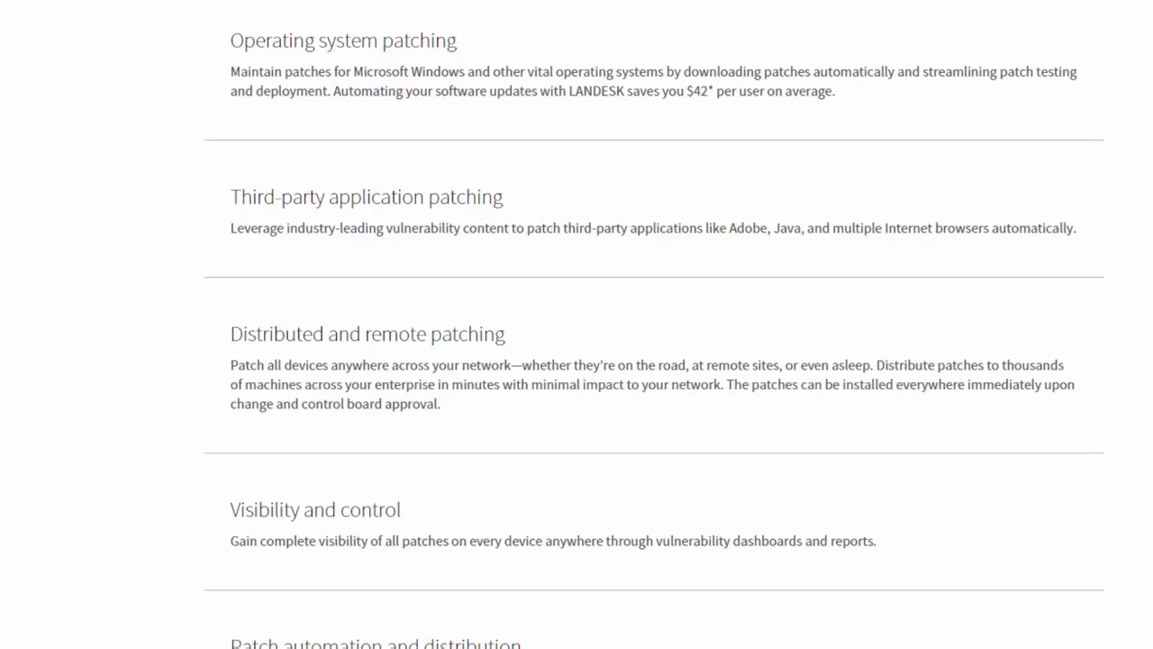
pyautogui.scroll(-2, 636, 186)
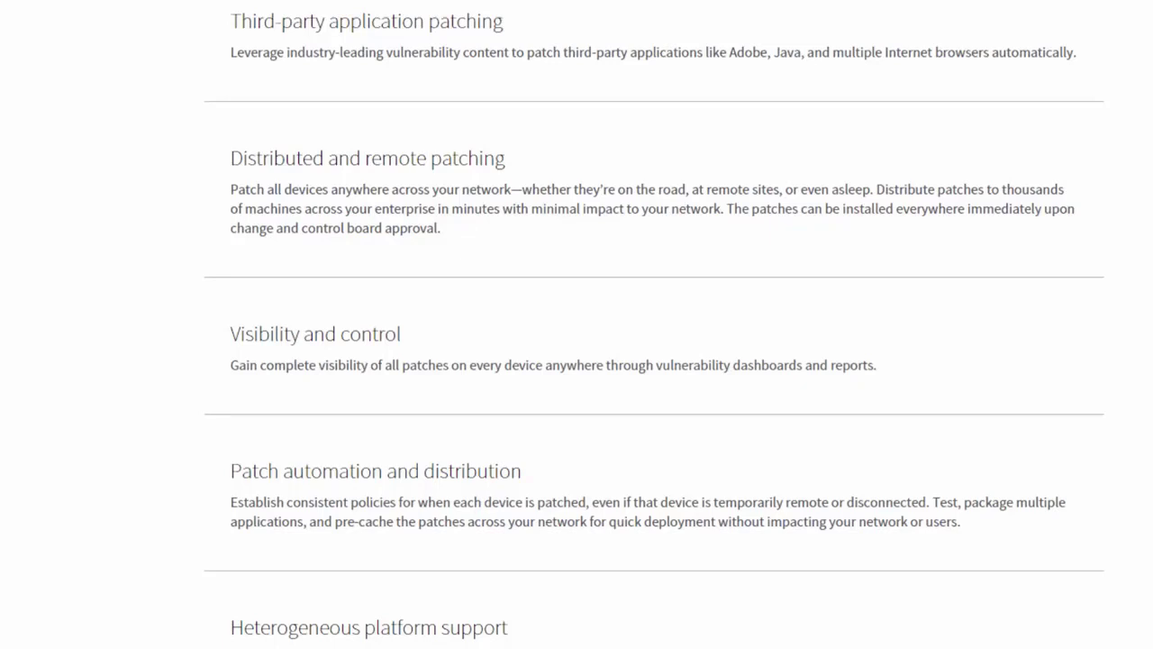
pyautogui.scroll(-3, 654, 324)
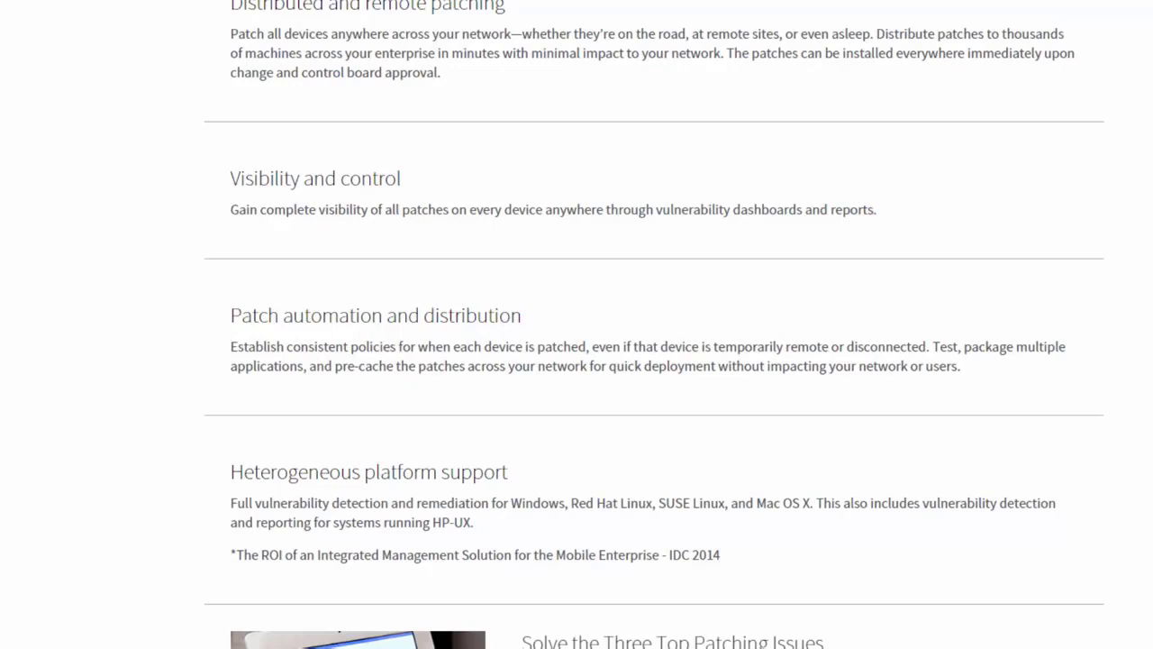
pyautogui.scroll(-2, 577, 325)
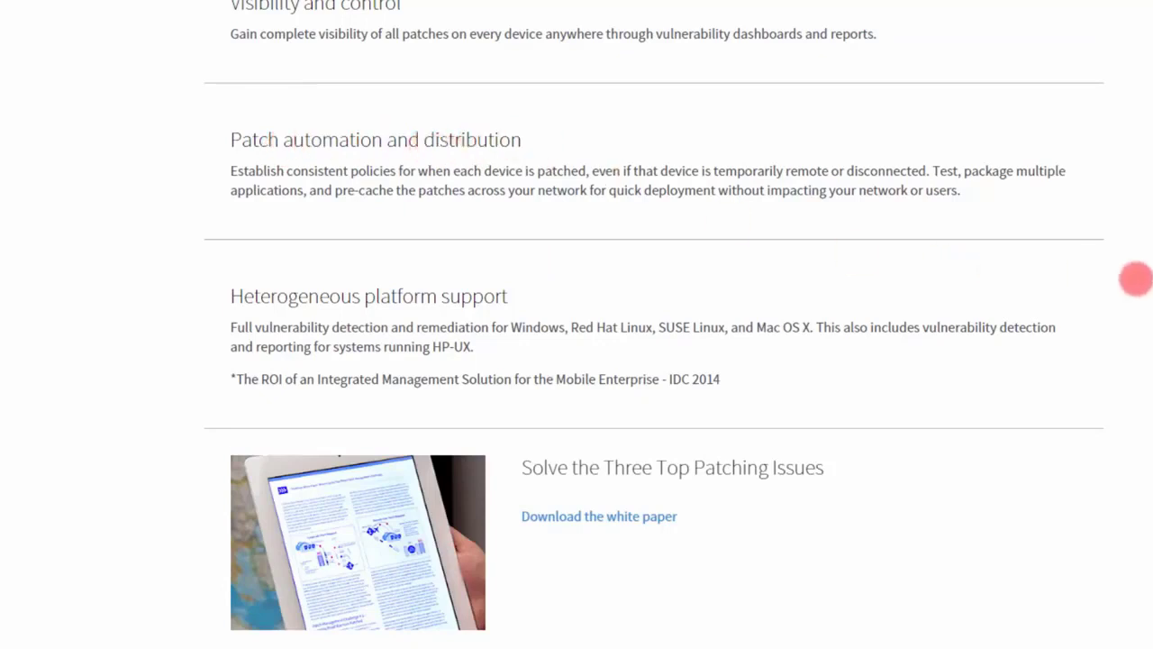
pyautogui.scroll(-1, 577, 325)
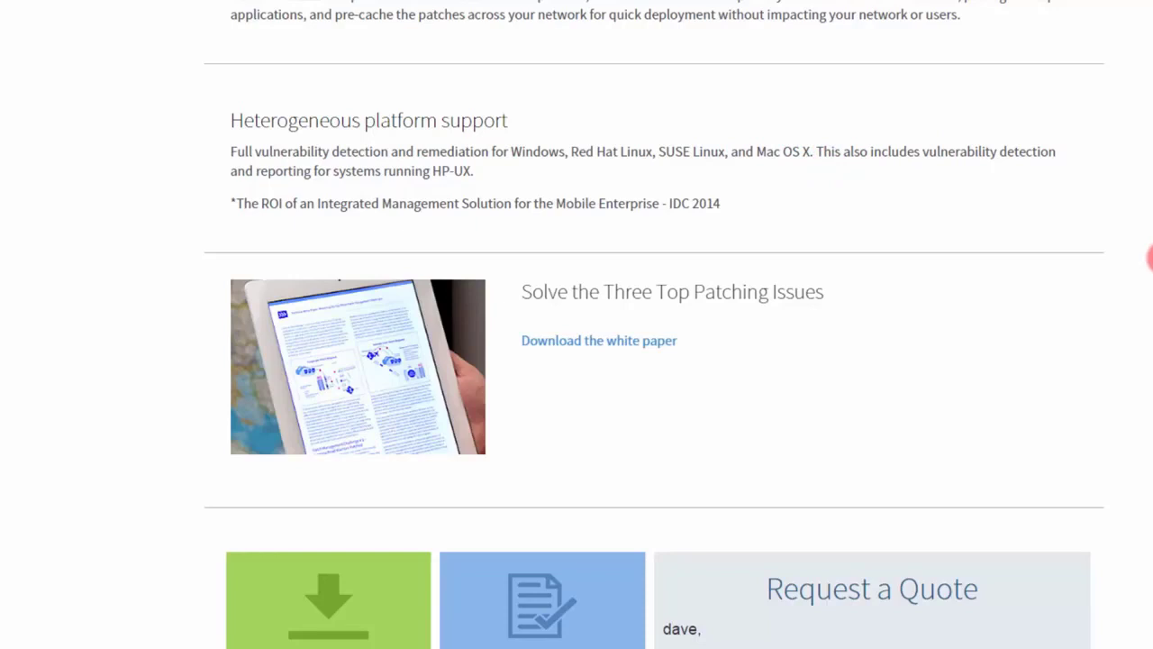
pyautogui.scroll(-2, 1152, 257)
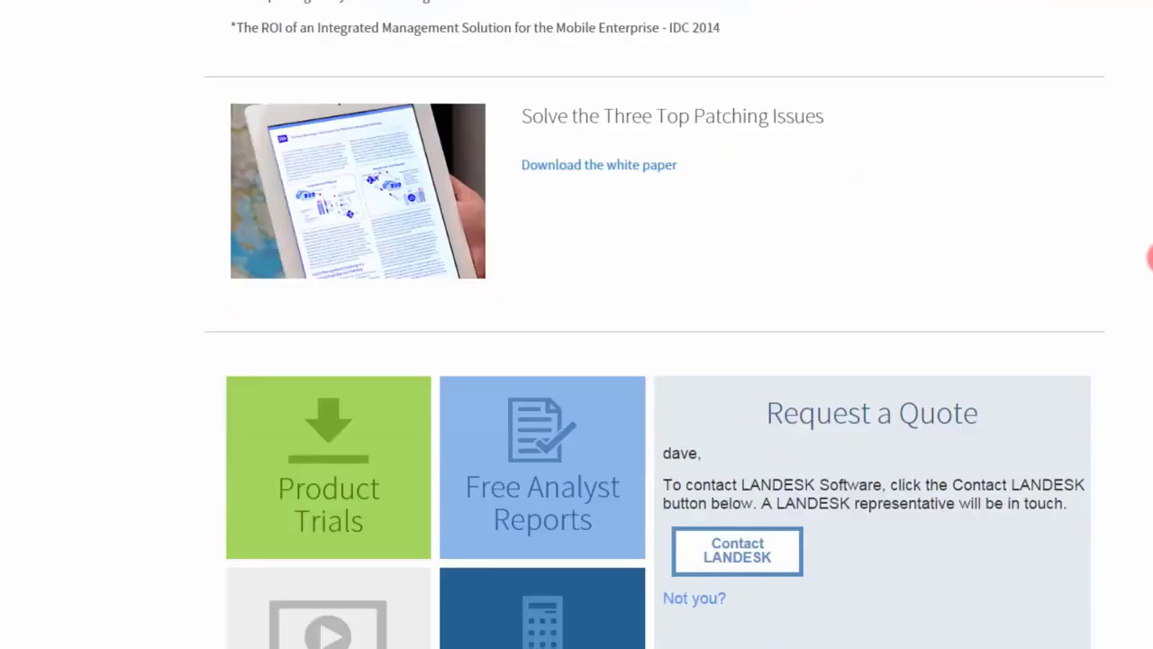
pyautogui.scroll(-1, 1151, 258)
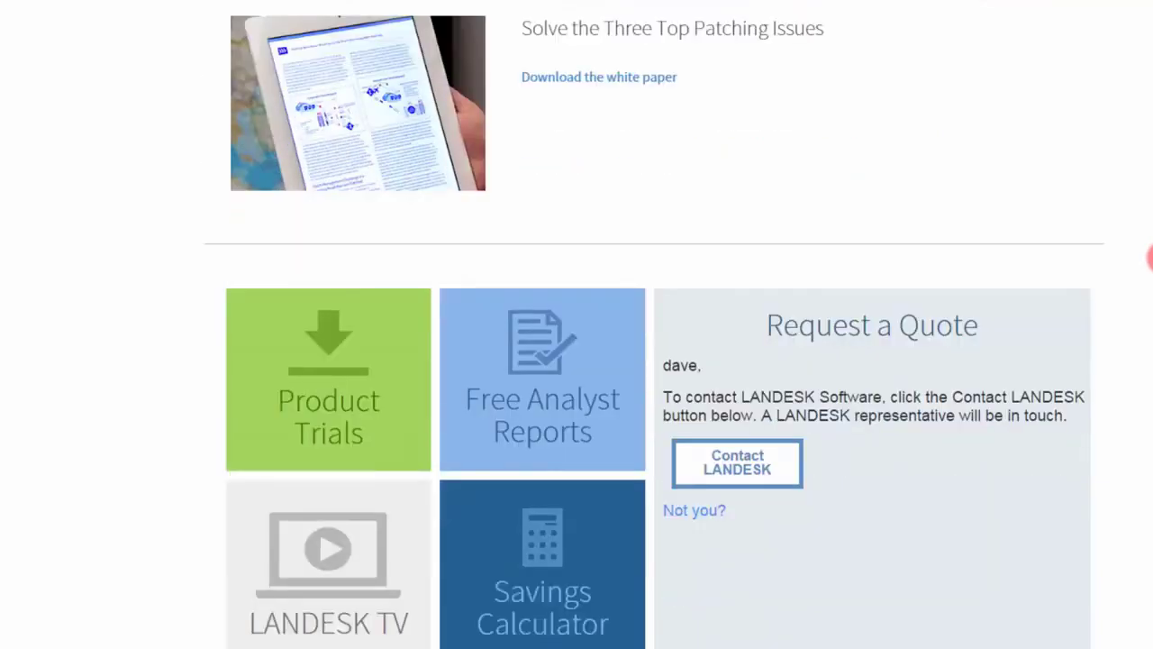
pyautogui.scroll(-1, 636, 78)
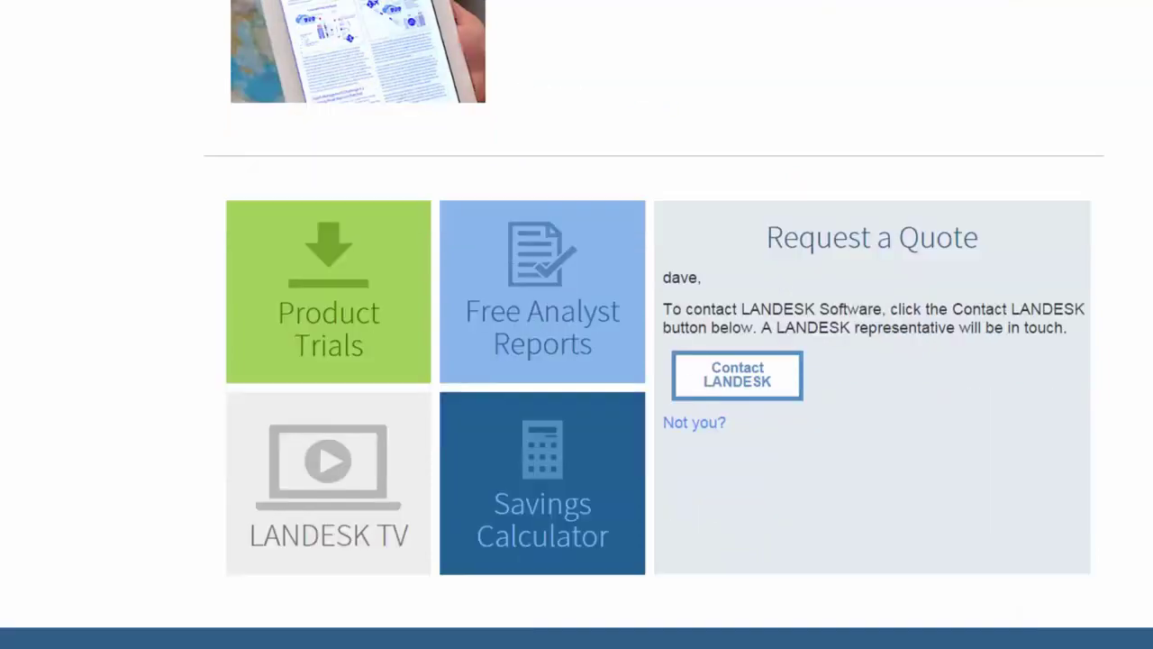
pyautogui.scroll(10, 577, 325)
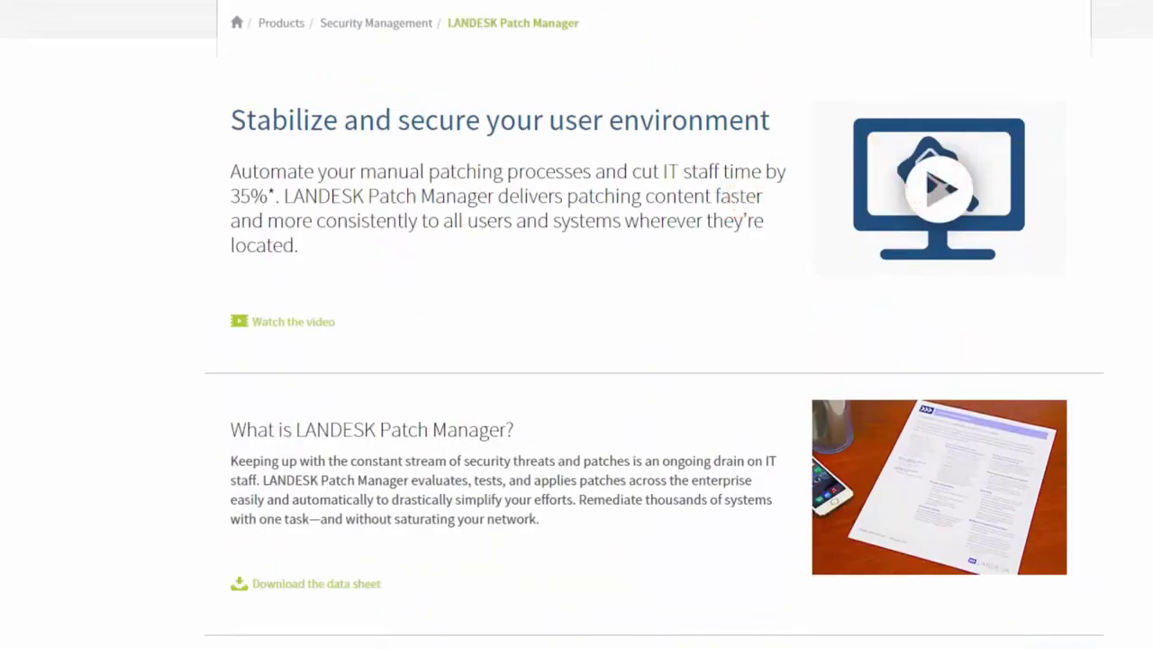
pyautogui.scroll(-1, 576, 324)
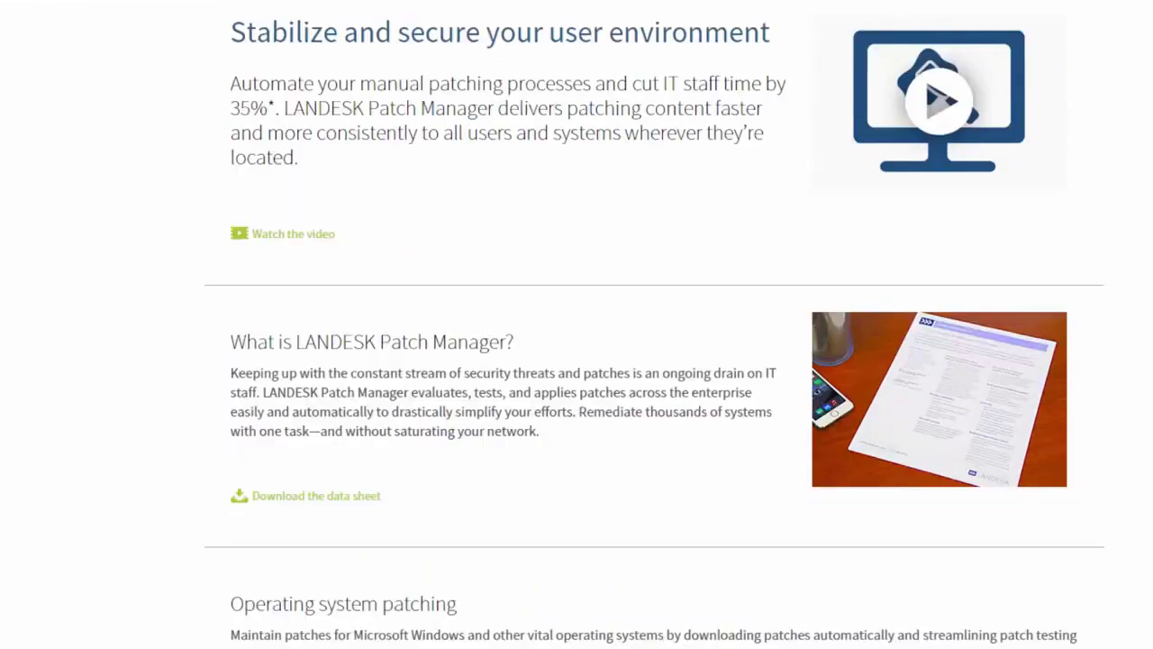
pyautogui.scroll(-12, 515, 537)
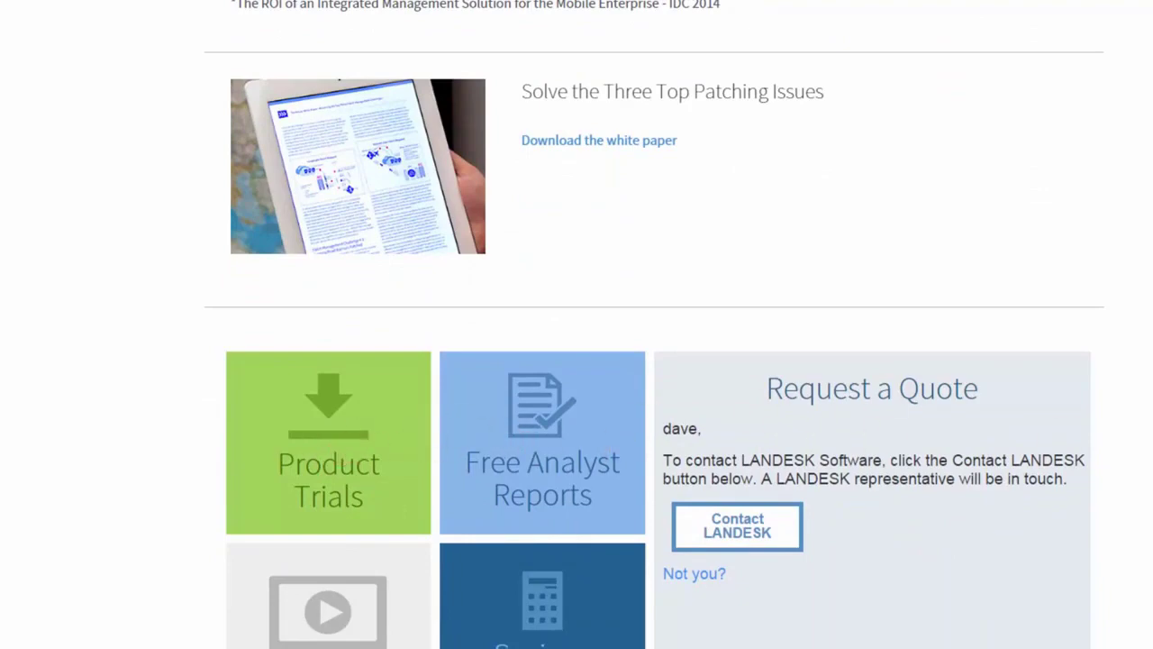
# Review the white paper and platform support sections again, returning to the start of the LANDESK Patch Manager page
pyautogui.scroll(5, 654, 324)
pyautogui.scroll(-3, 654, 324)
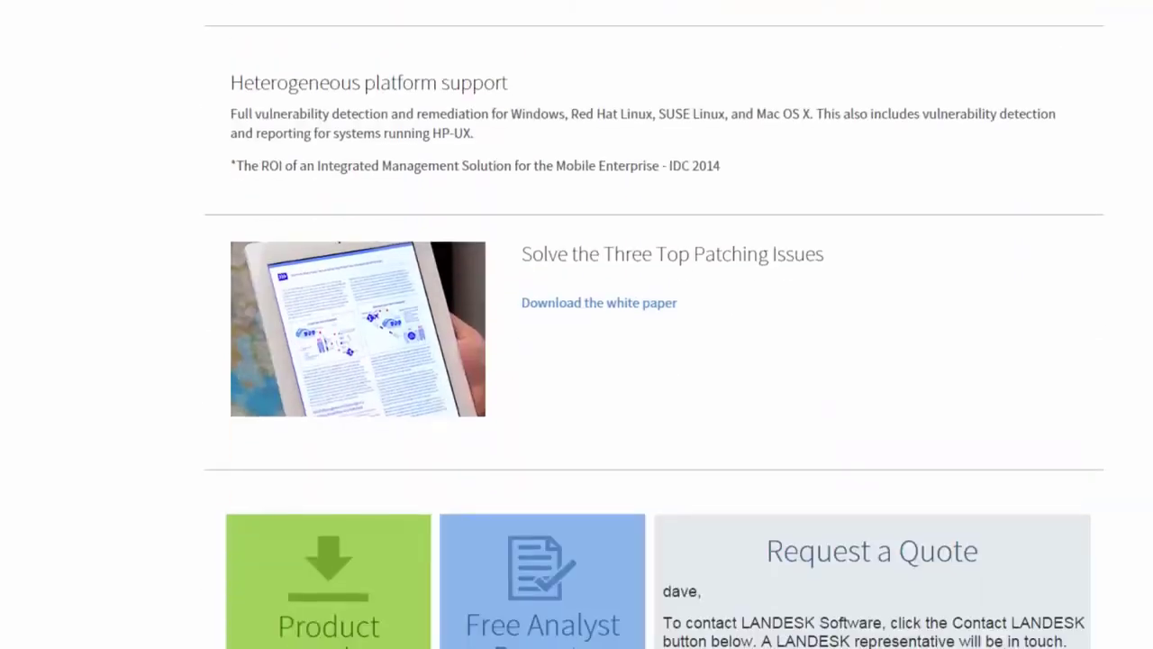
pyautogui.scroll(10, 576, 324)
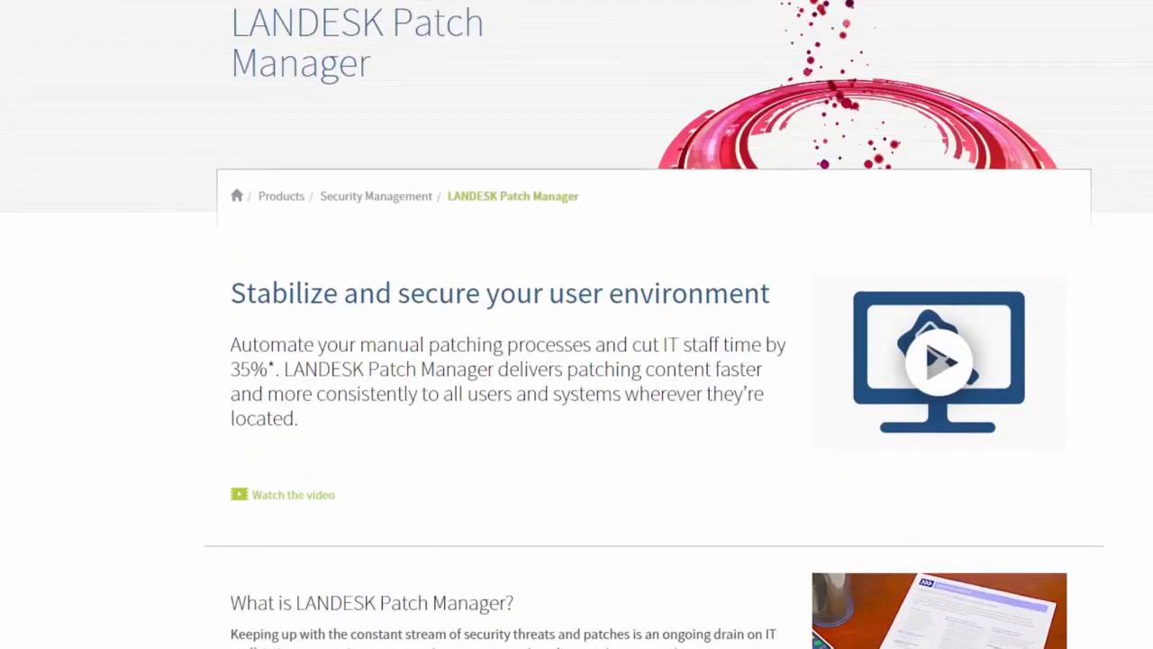
pyautogui.scroll(1, 576, 324)
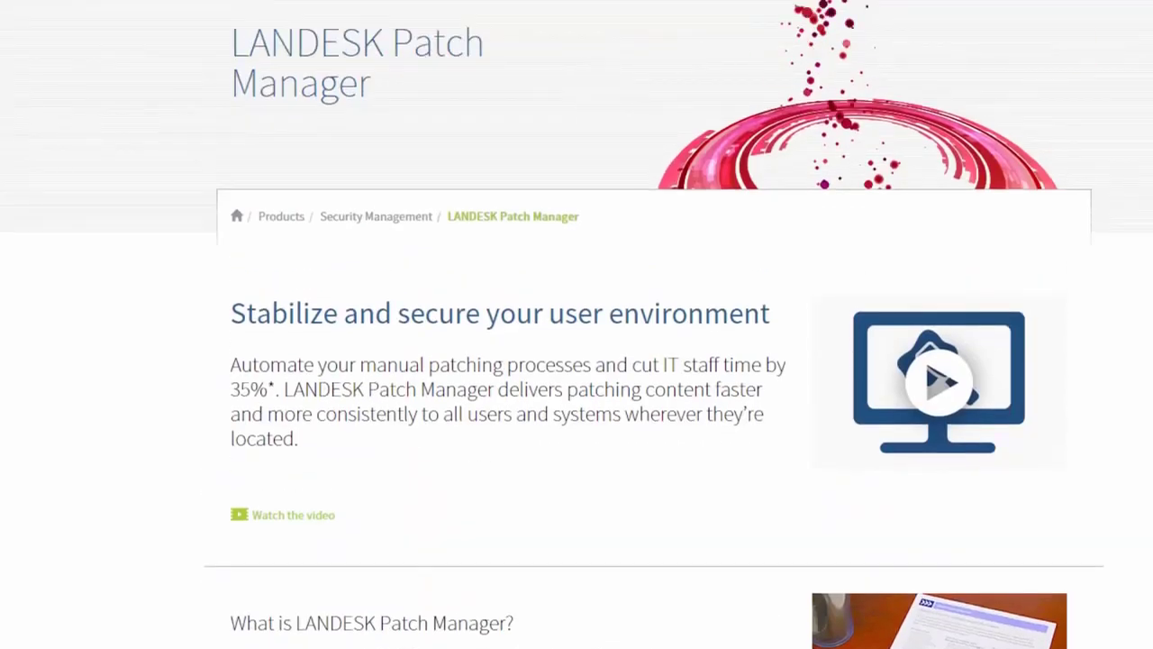
pyautogui.scroll(2, 577, 324)
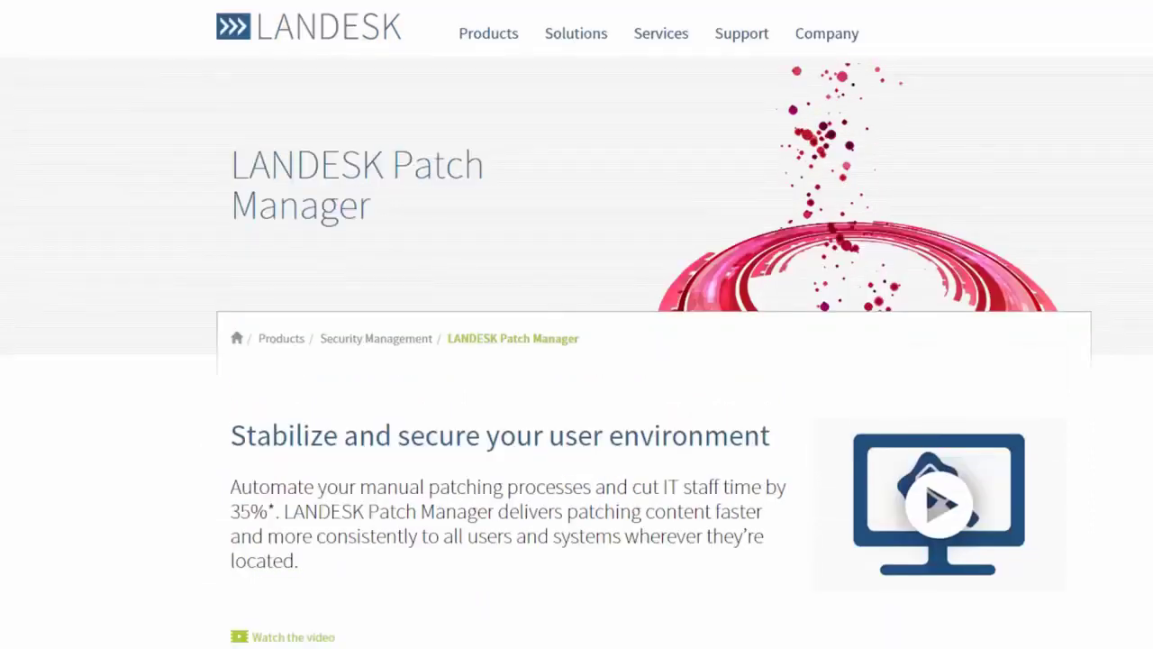
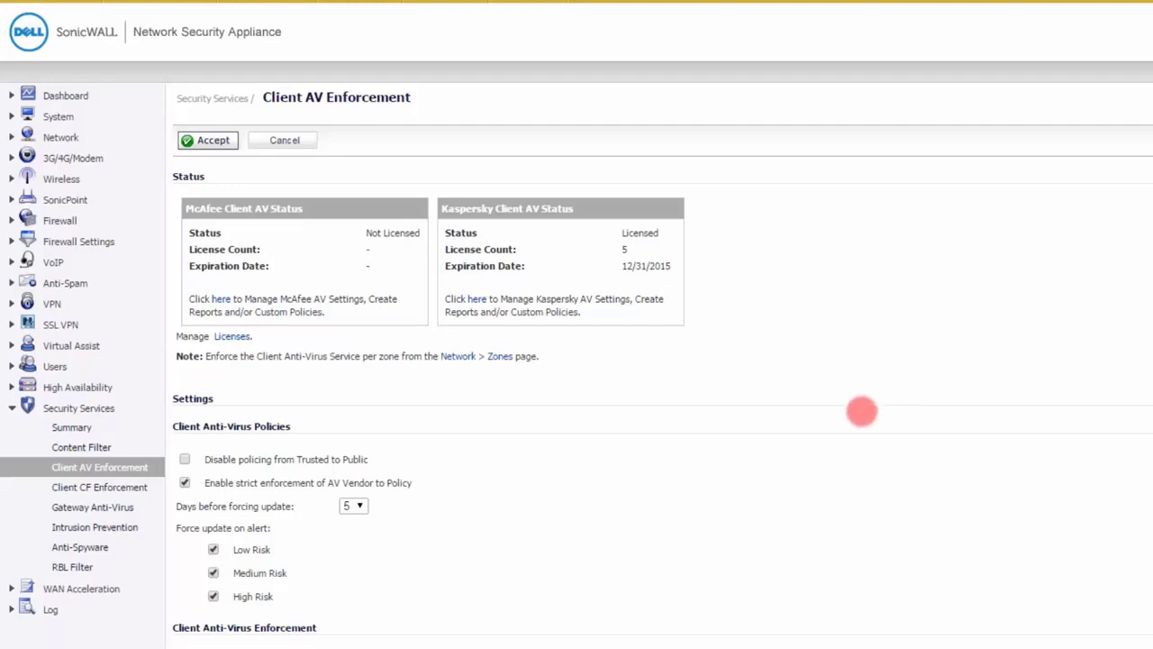
# Check the SonicWALL license management sign-in page and the Kaspersky Client AV Enforcement List's address group, accepting the group as is
pyautogui.click(232, 336)
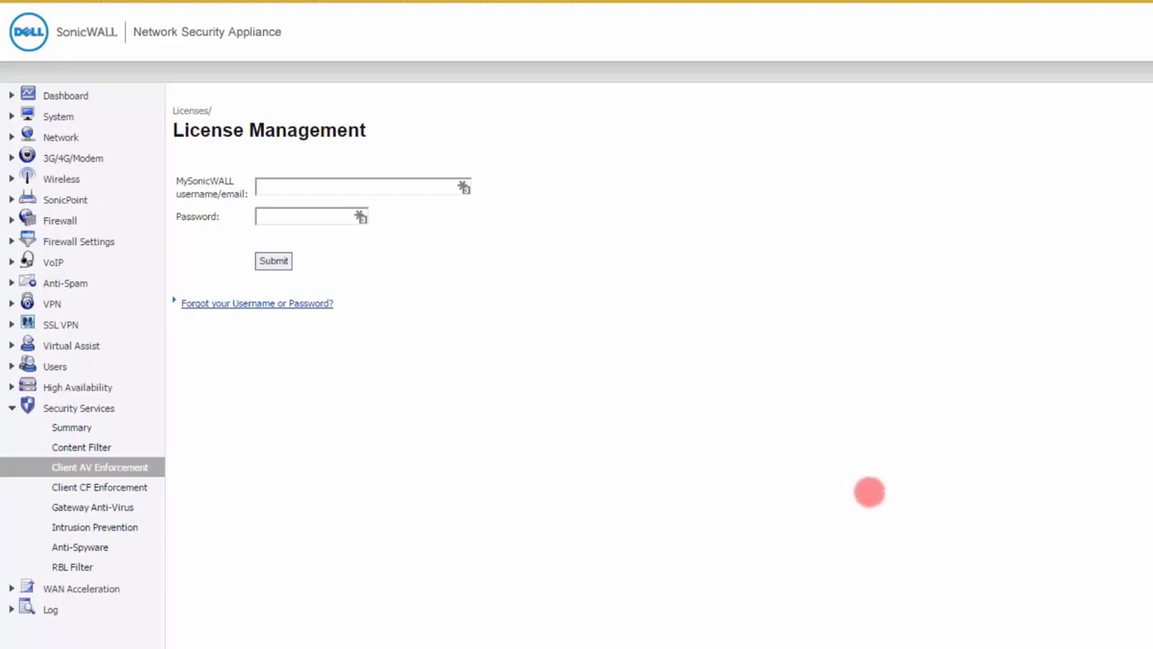
pyautogui.click(117, 467)
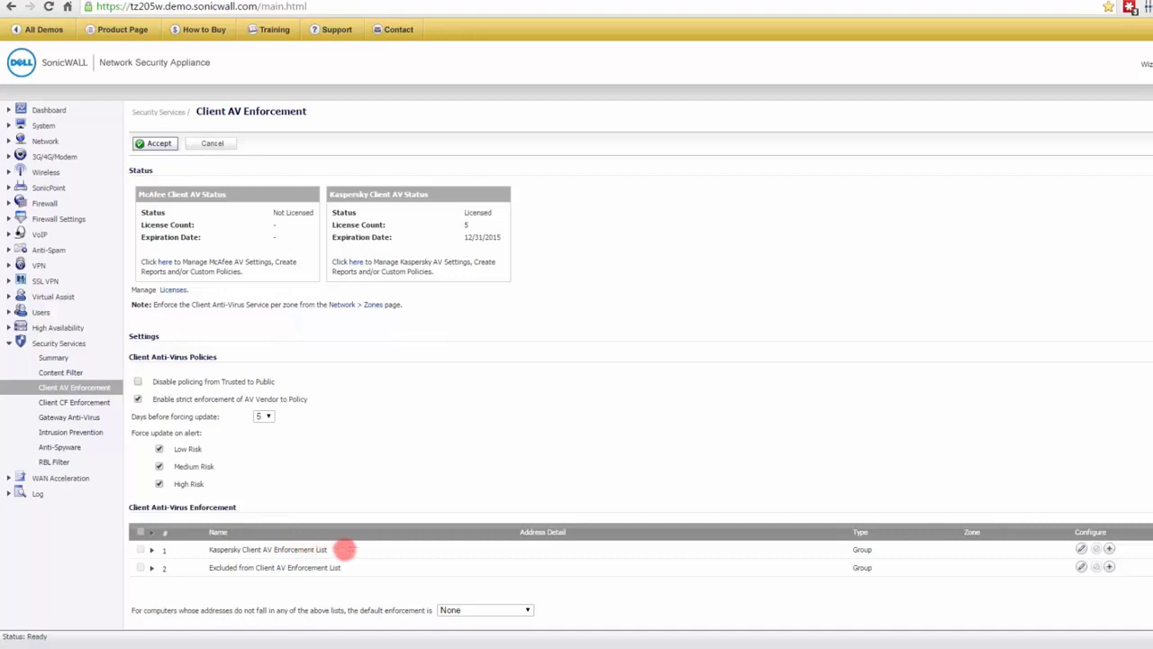
pyautogui.click(1081, 548)
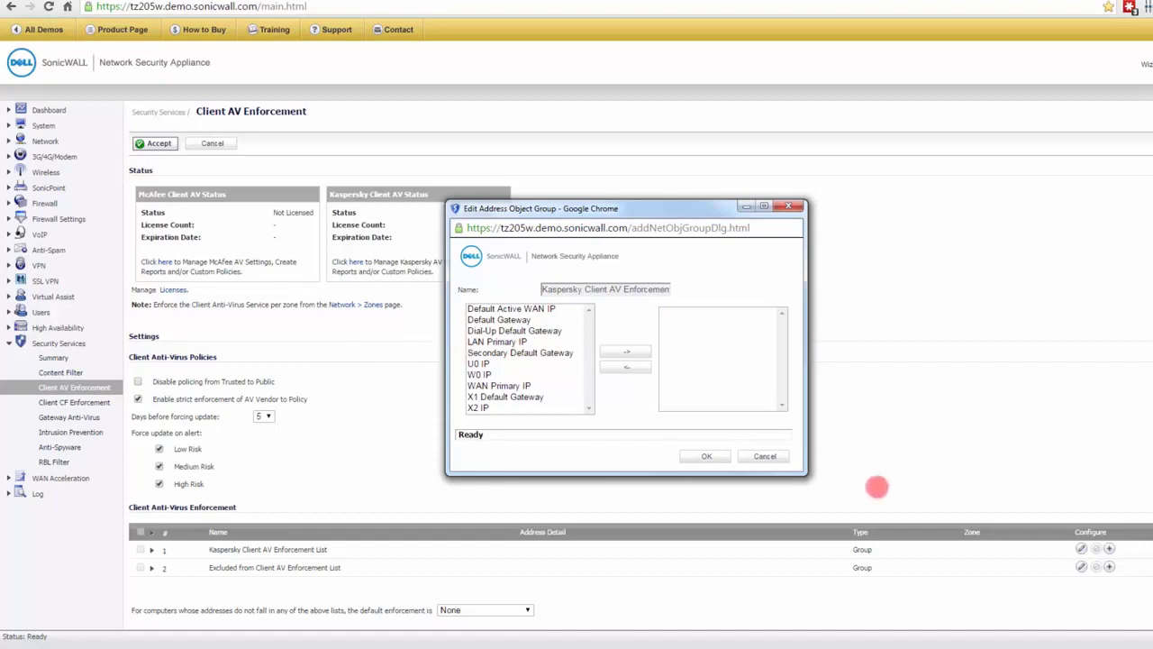
pyautogui.click(716, 456)
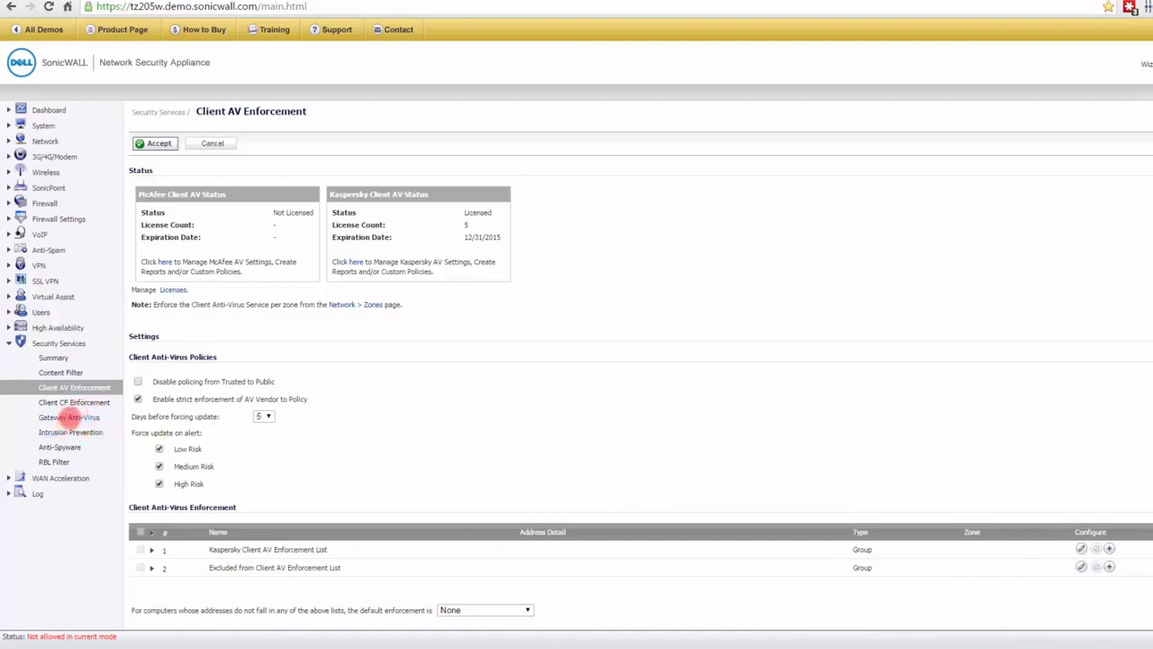
# Open the Gateway Anti-Virus page and examine its status, global protocol inspection settings and malware signature list
pyautogui.click(70, 417)
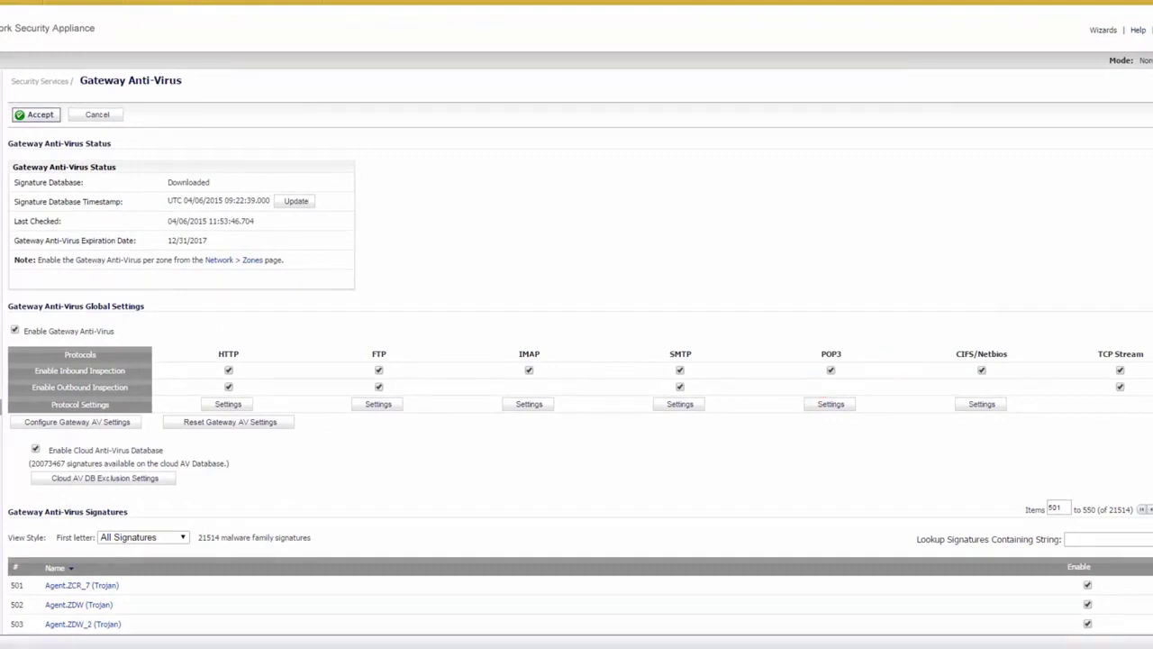
pyautogui.scroll(-5, 576, 360)
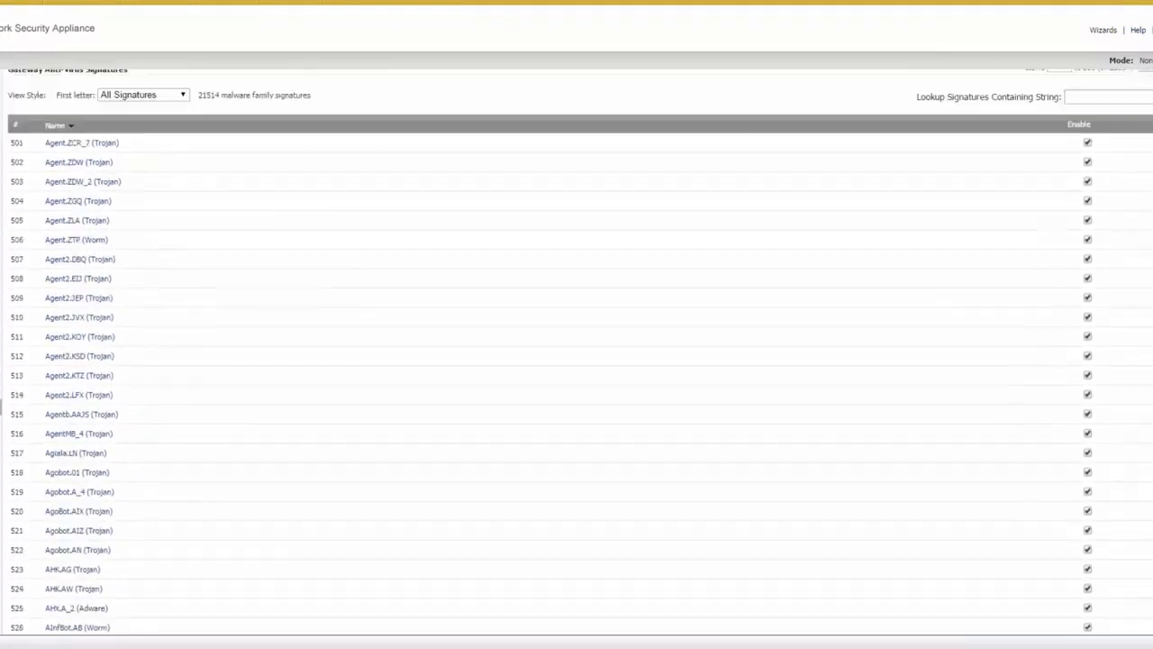
pyautogui.scroll(5, 577, 360)
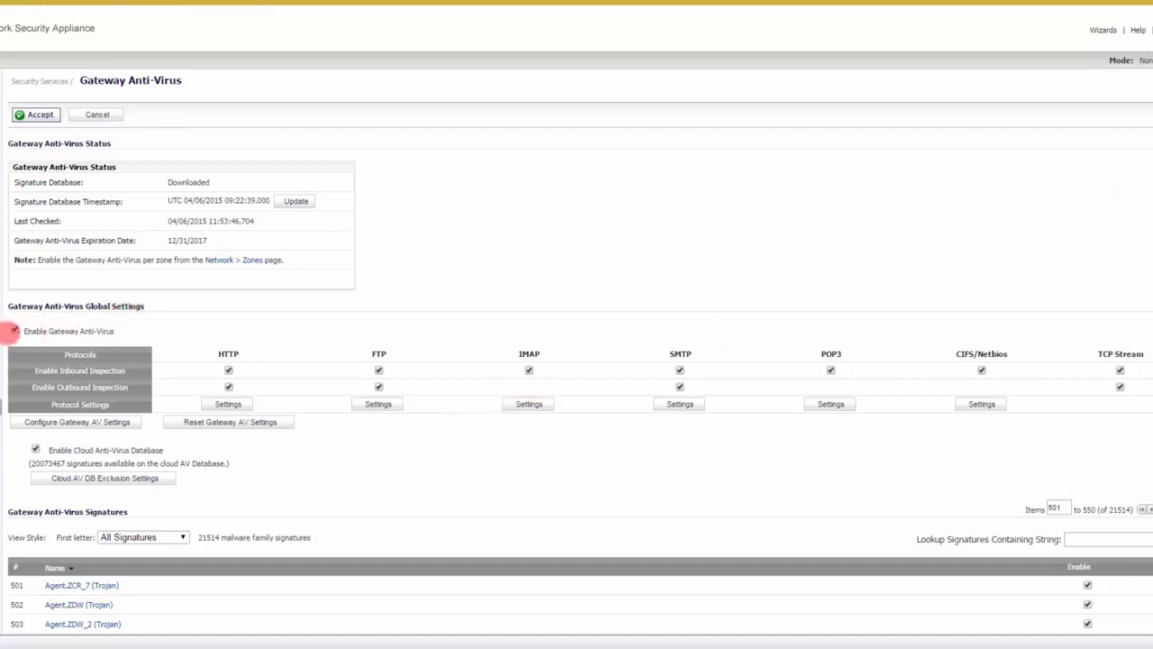
pyautogui.scroll(-1, 402, 378)
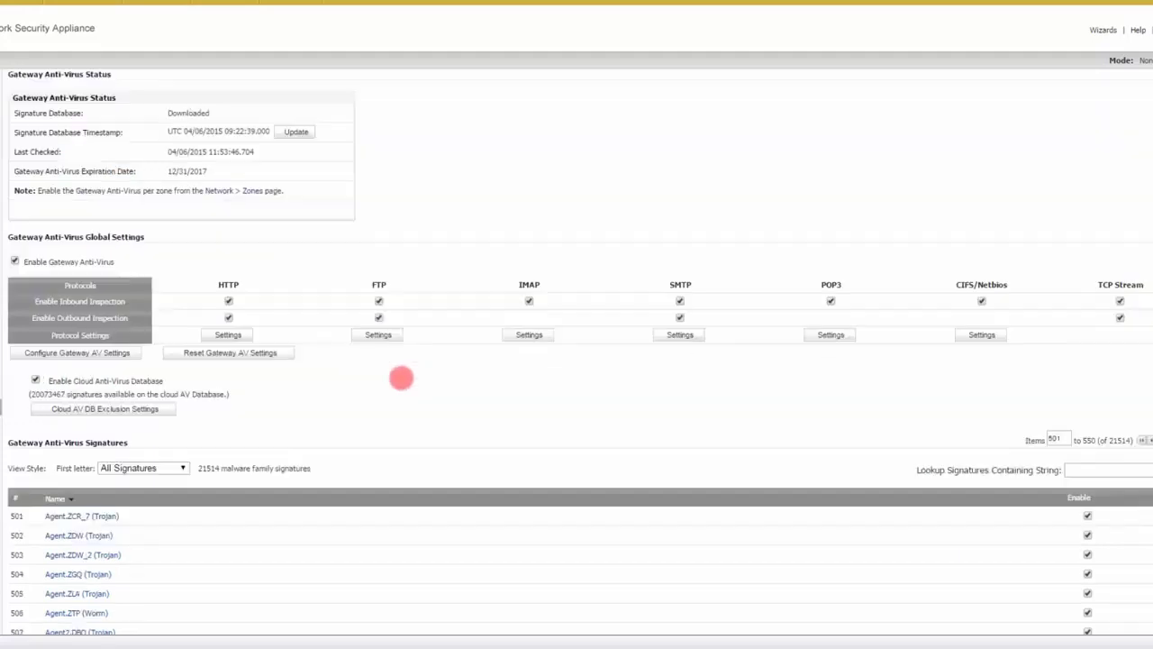
pyautogui.scroll(-1, 402, 378)
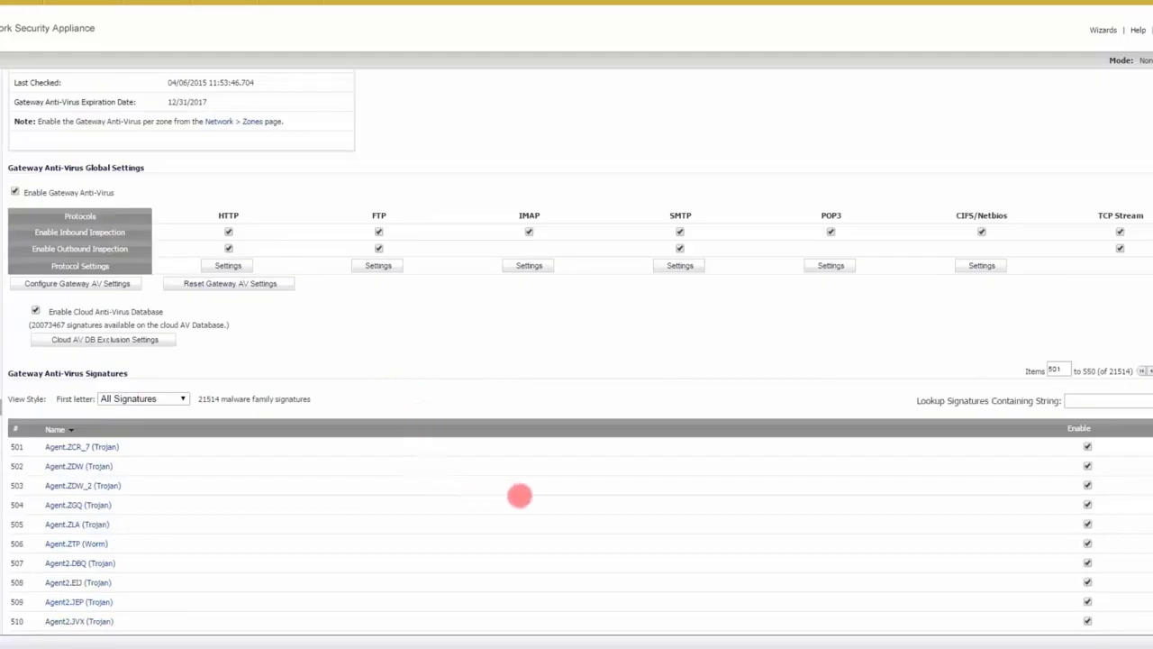
pyautogui.scroll(-4, 520, 495)
pyautogui.scroll(6, 520, 497)
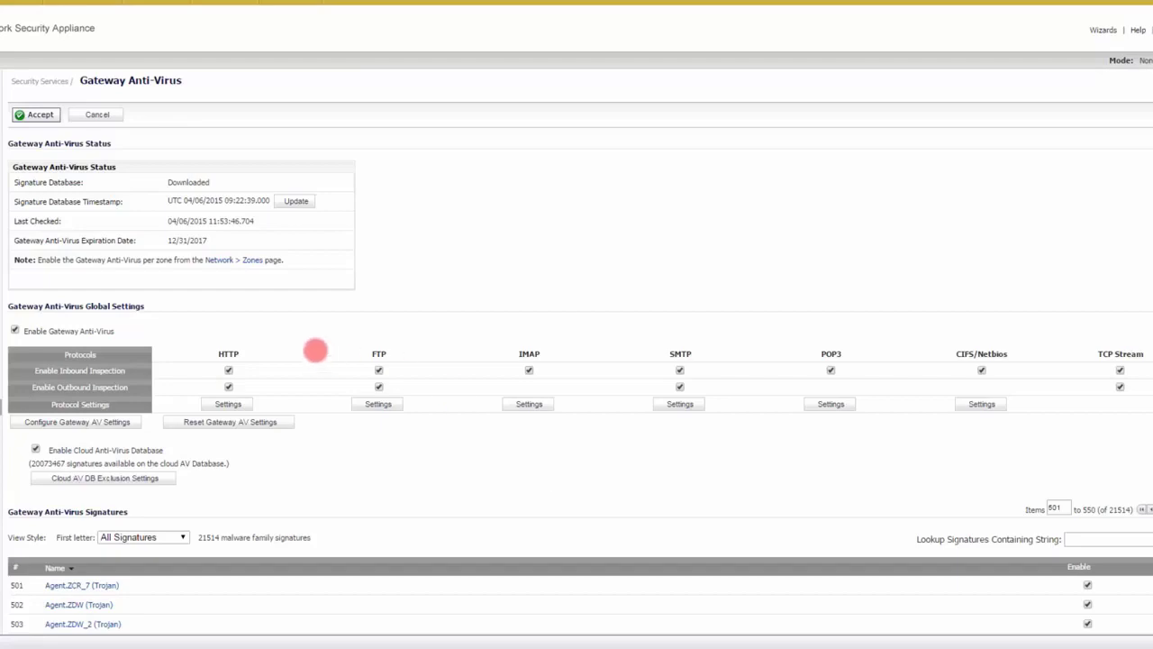
pyautogui.scroll(-3, 510, 422)
pyautogui.scroll(3, 510, 421)
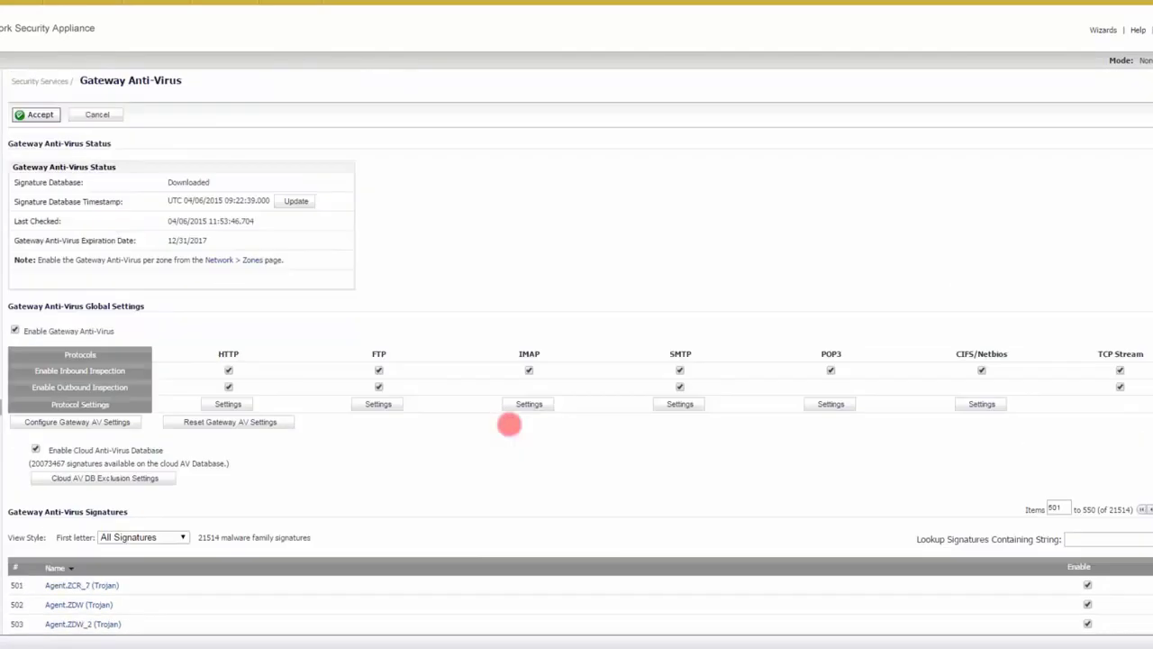
pyautogui.scroll(-3, 466, 467)
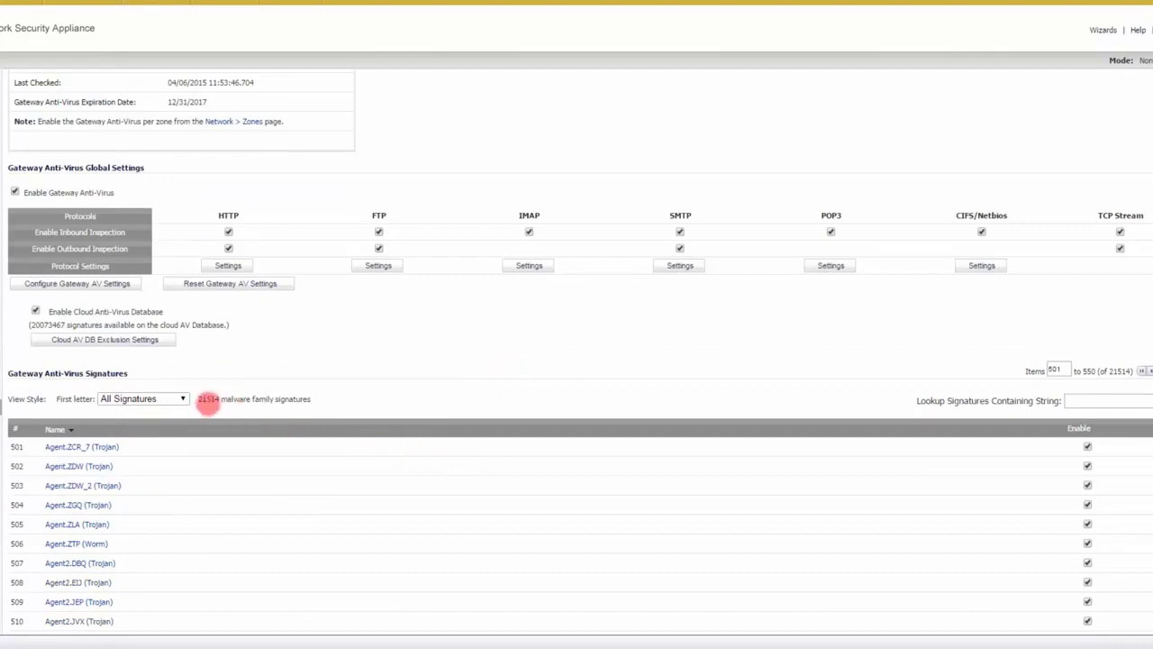
pyautogui.scroll(3, 484, 451)
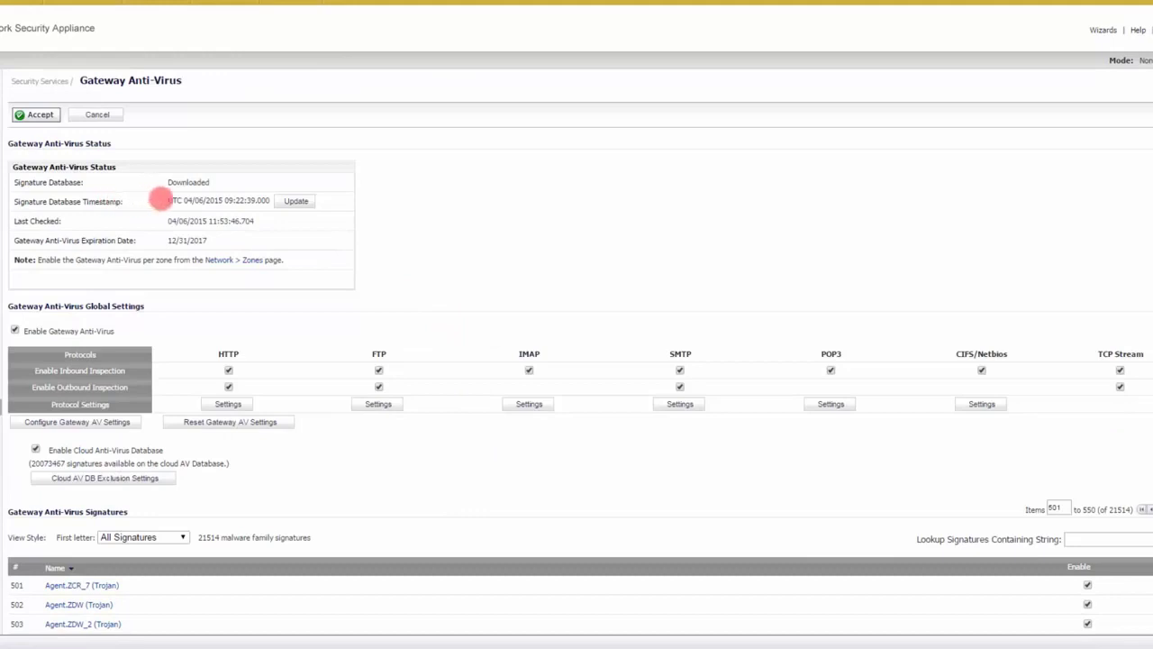
# Highlight the signature database timestamp in the Gateway Anti-Virus status, and clear the highlight
pyautogui.moveTo(155, 200)
pyautogui.mouseDown()
pyautogui.moveTo(260, 198)
pyautogui.moveTo(171, 200)
pyautogui.mouseUp()
pyautogui.click(263, 200)
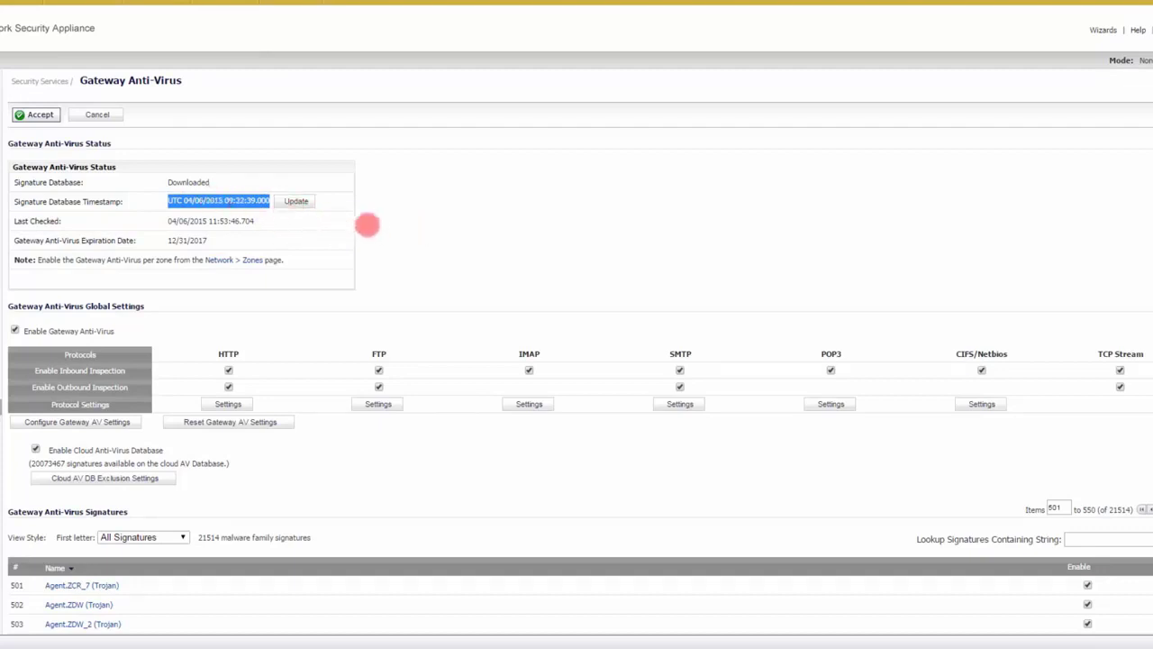
pyautogui.click(369, 225)
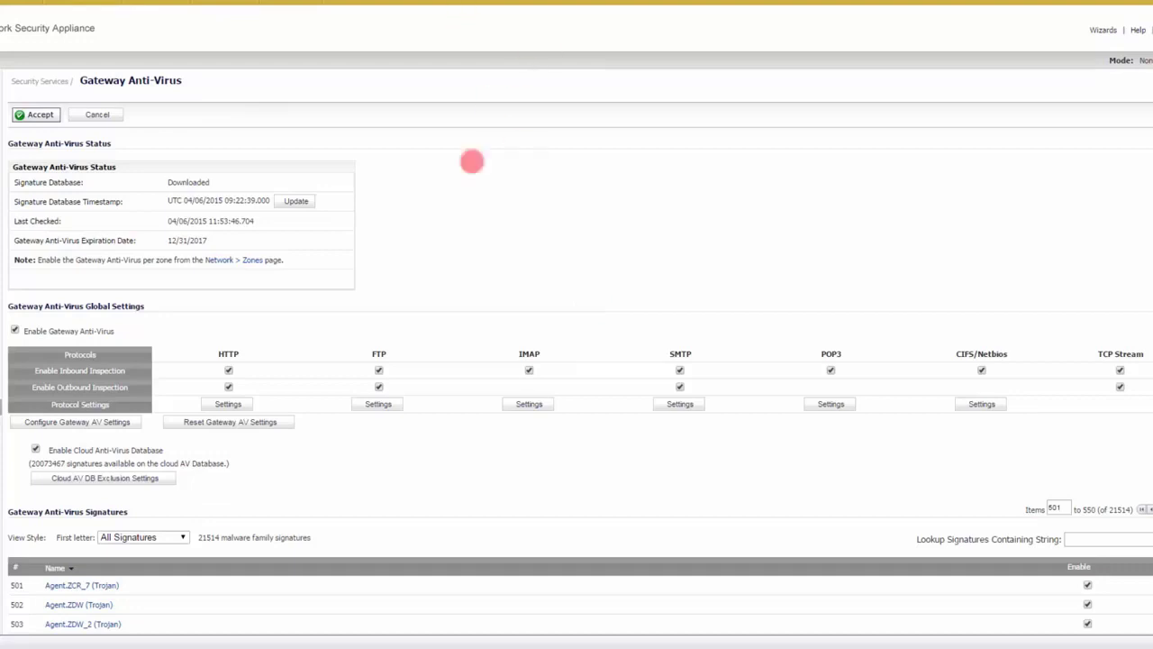
# Disable the Agent.ZCR_7 (Trojan) signature in the Gateway Anti-Virus signature list, and re-enable it
pyautogui.scroll(-3, 496, 417)
pyautogui.scroll(-3, 494, 419)
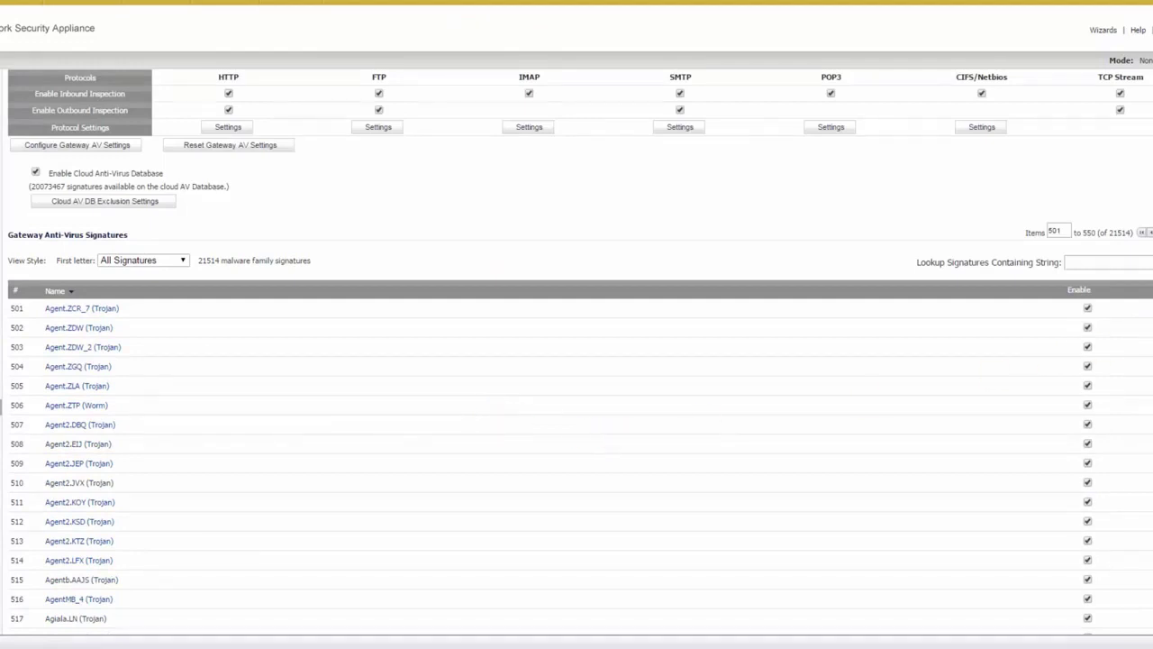
pyautogui.scroll(-2, 576, 360)
pyautogui.scroll(2, 576, 361)
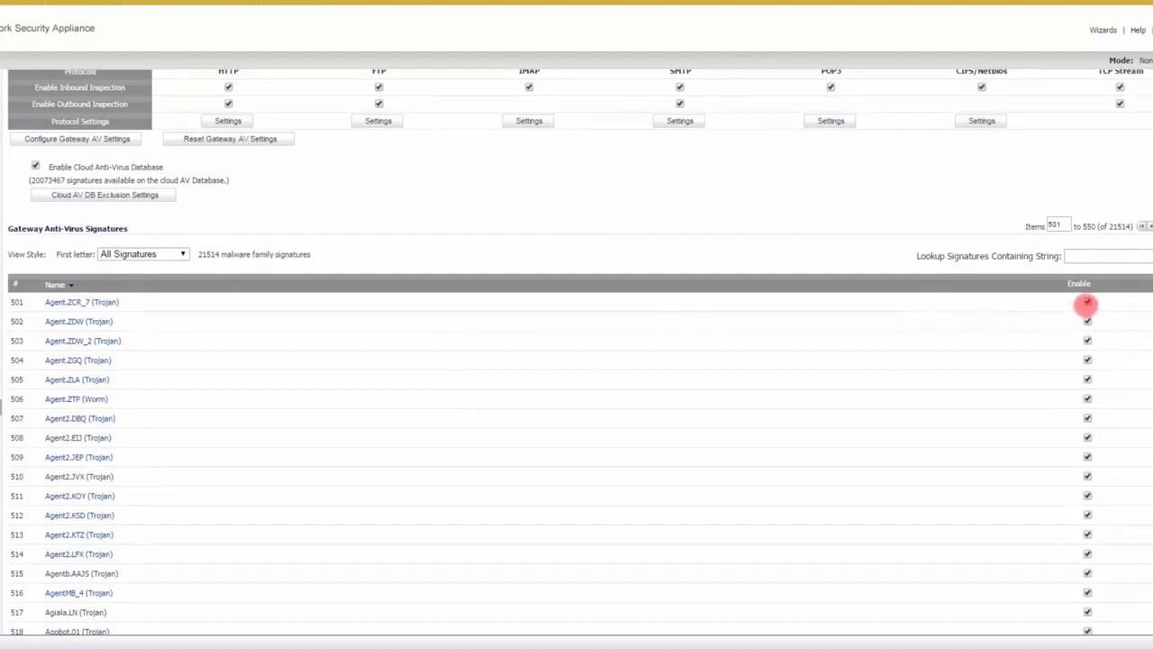
pyautogui.click(1086, 302)
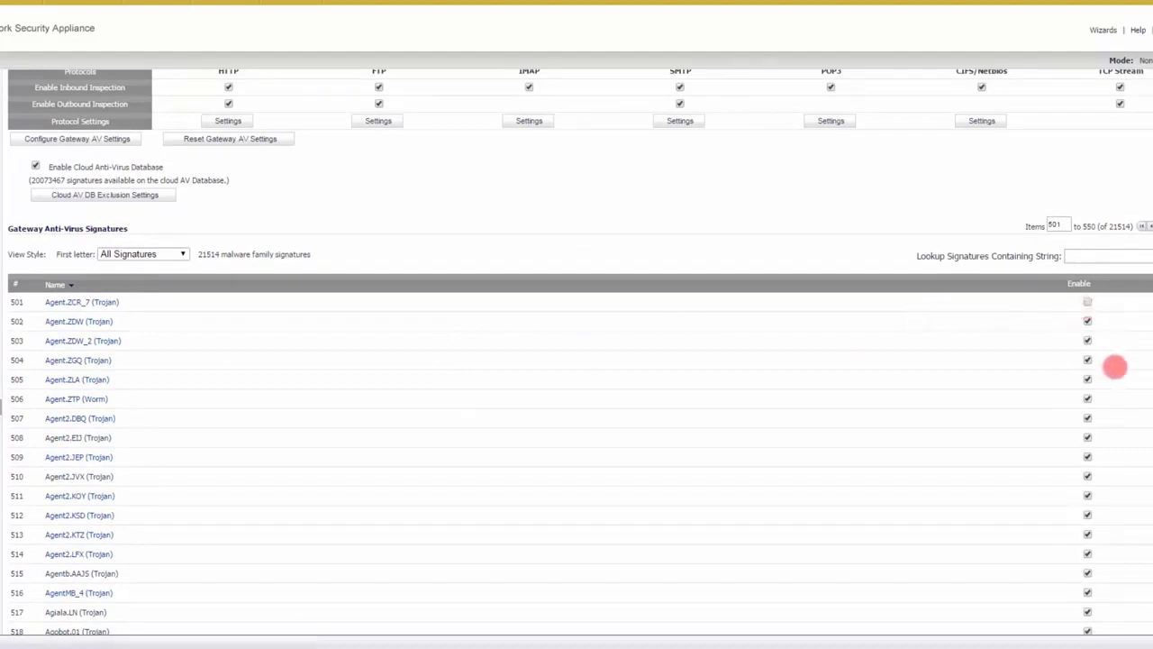
pyautogui.click(1086, 302)
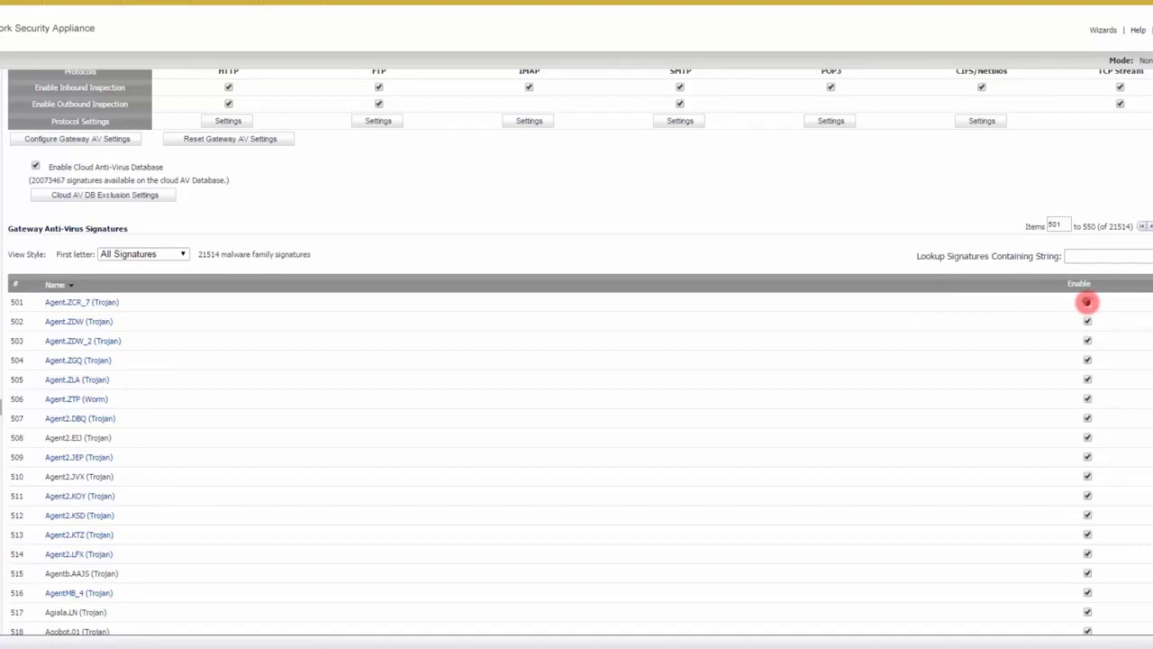
# View the HTTP protocol settings for restricting file transfers in Gateway Anti-Virus, and close them unchanged
pyautogui.scroll(2, 837, 417)
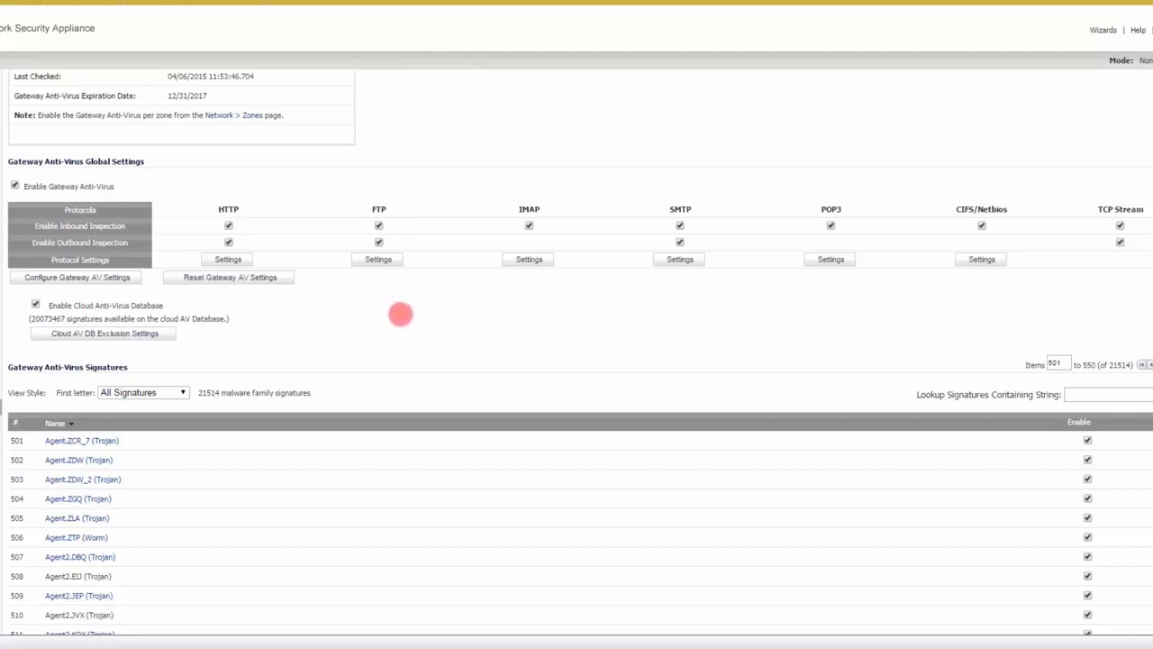
pyautogui.click(228, 258)
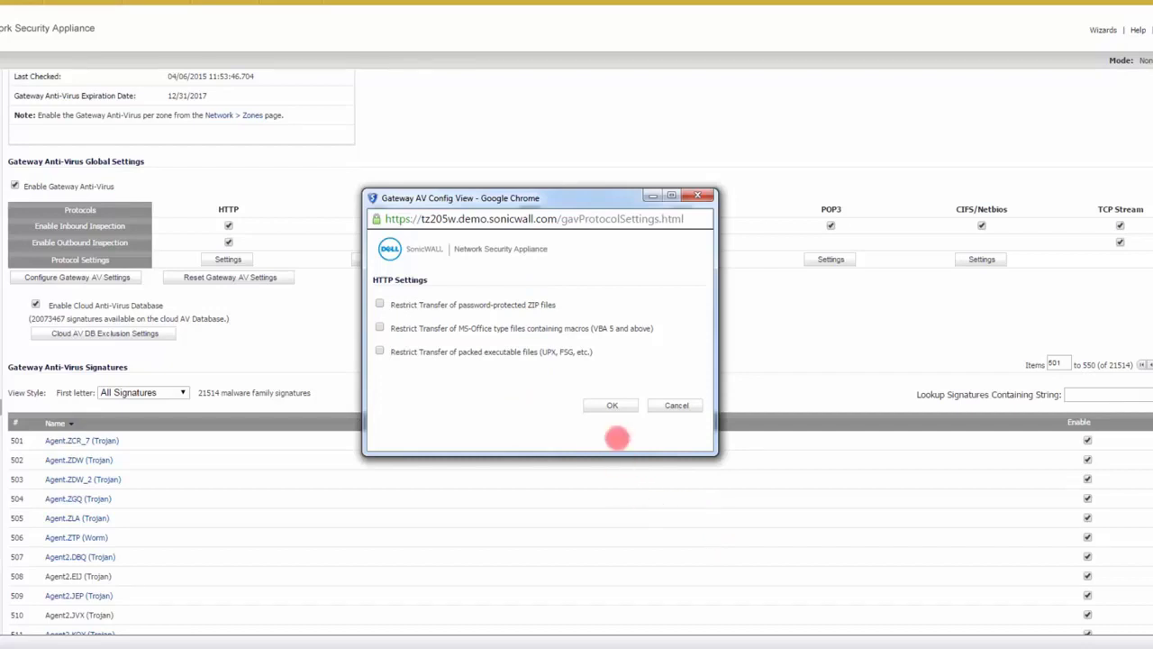
pyautogui.moveTo(594, 198); pyautogui.dragTo(594, 127)
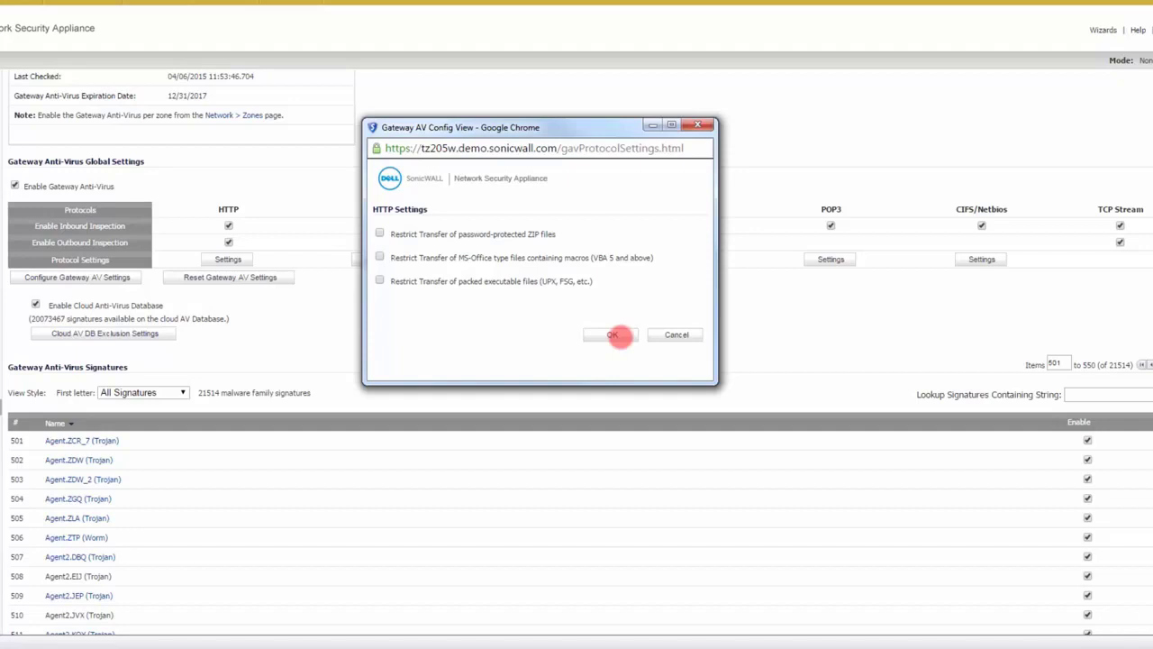
pyautogui.click(616, 335)
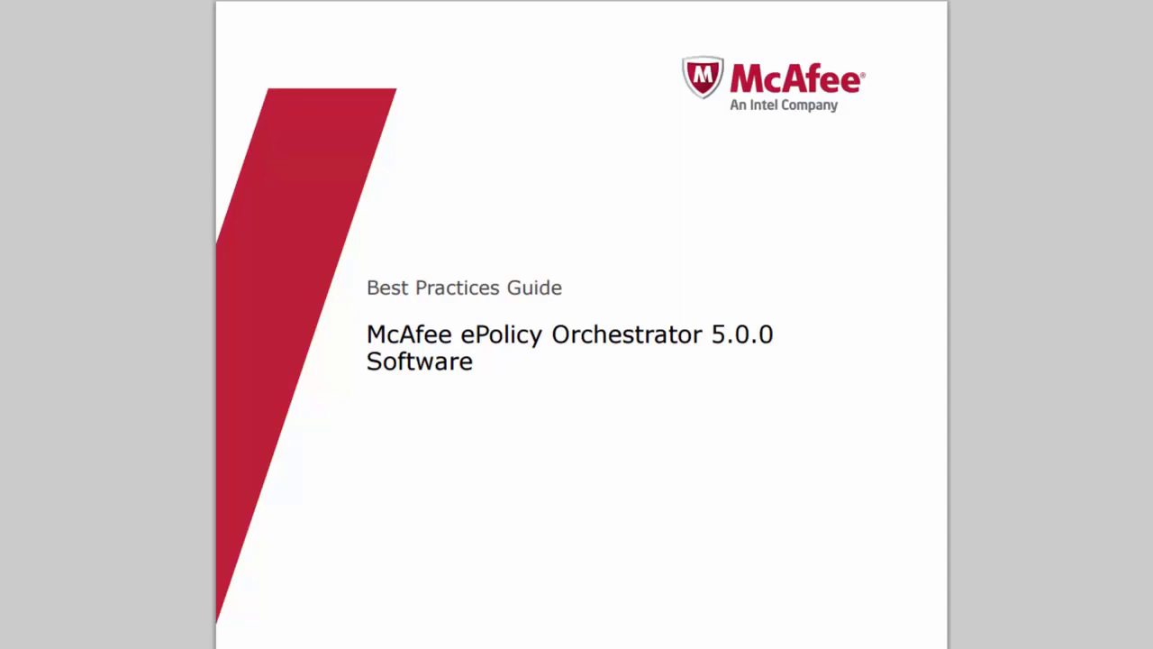
# Skim the McAfee ePolicy Orchestrator 5.0.0 Best Practices Guide up to the Components section
pyautogui.scroll(-10, 459, 243)
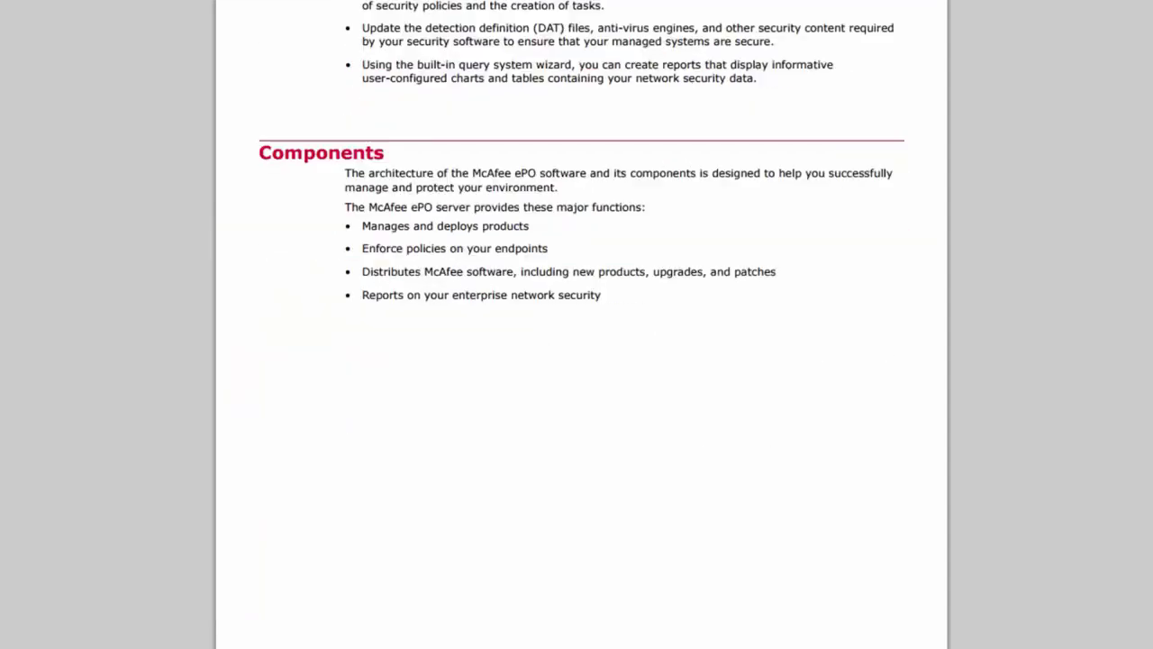
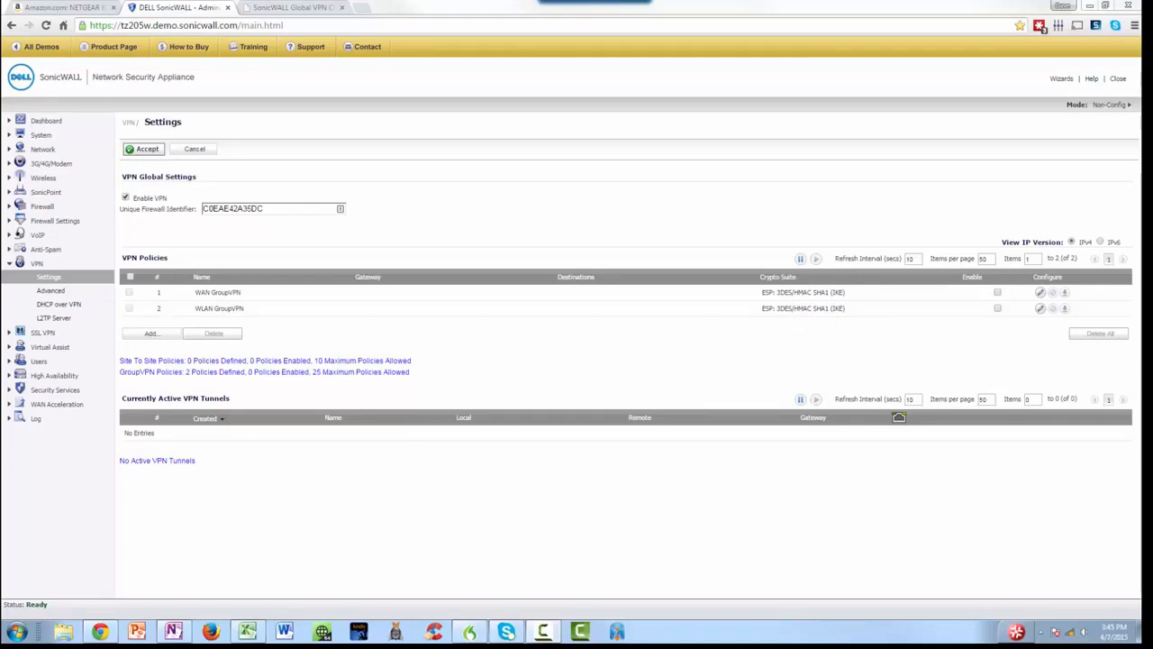
# View the SonicWALL Global VPN Client download page and close it to return to the VPN settings
pyautogui.click(296, 8)
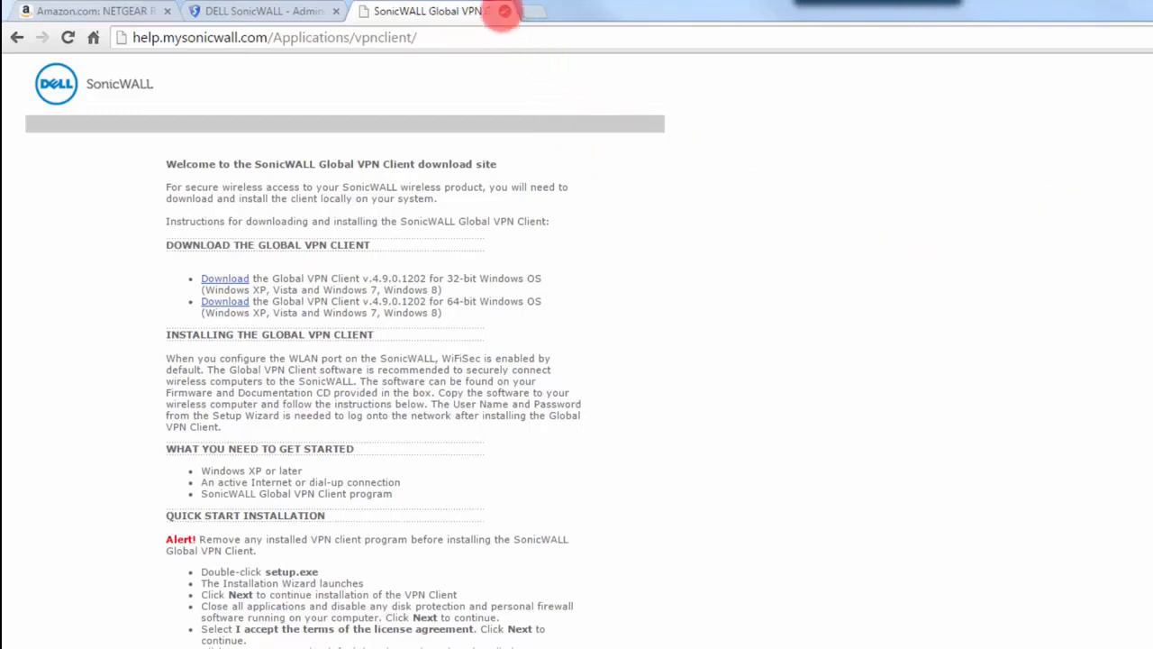
pyautogui.click(505, 11)
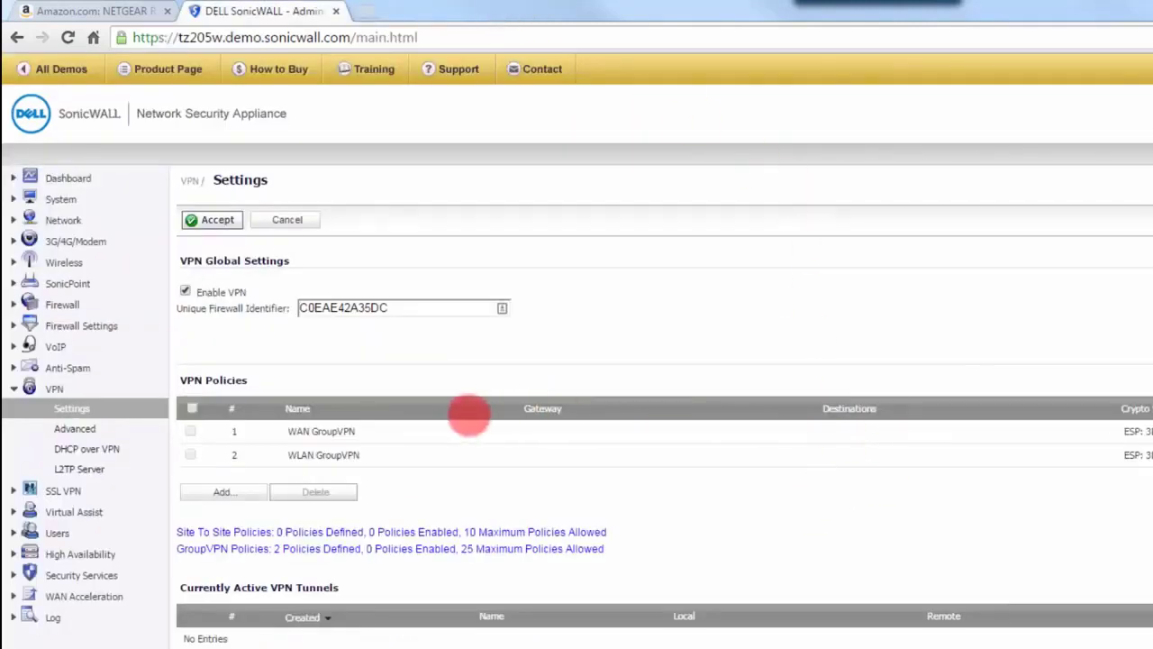
# Highlight the WAN GroupVPN policy name, enable that policy and open its configuration
pyautogui.moveTo(284, 430); pyautogui.dragTo(362, 430)
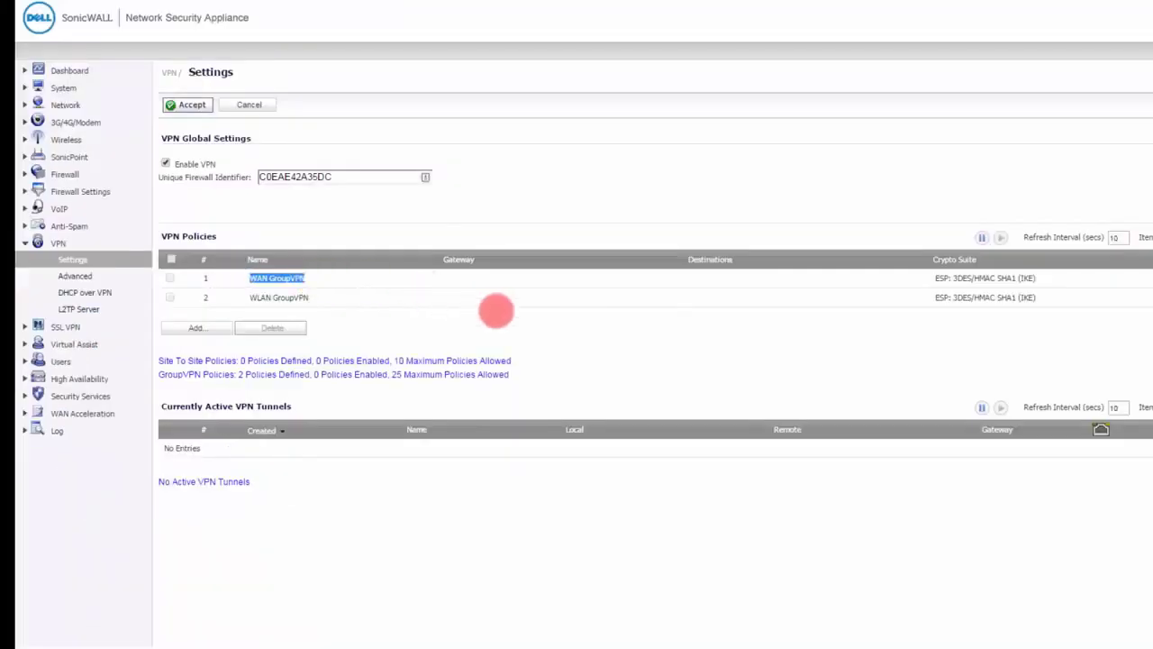
pyautogui.click(492, 289)
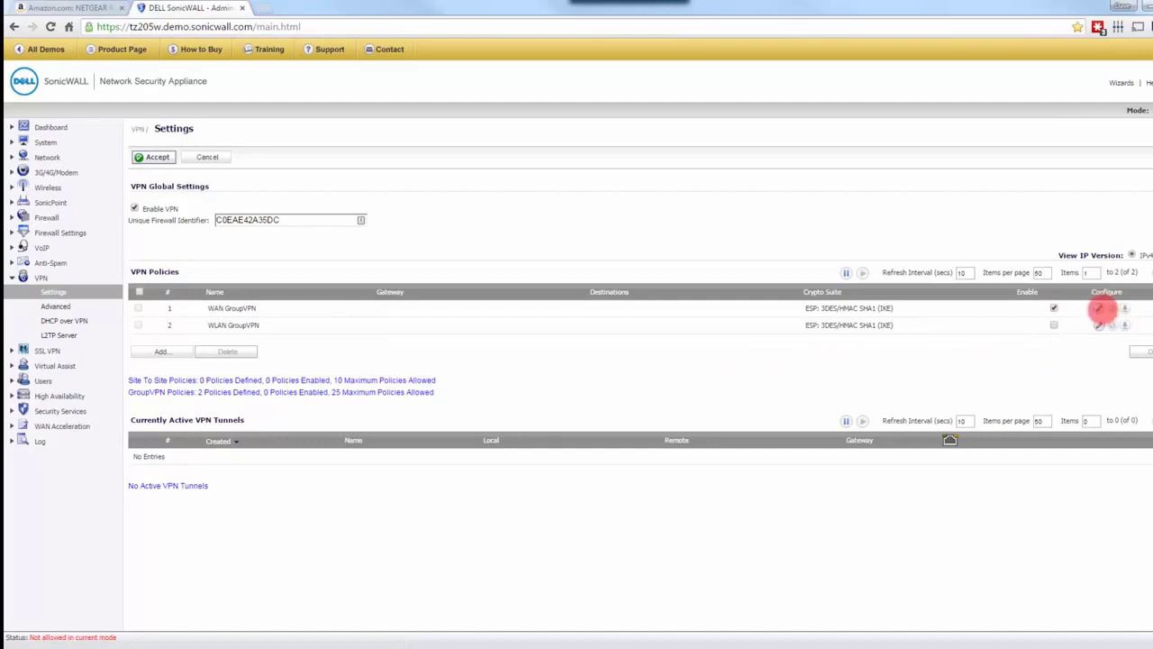
pyautogui.click(1098, 308)
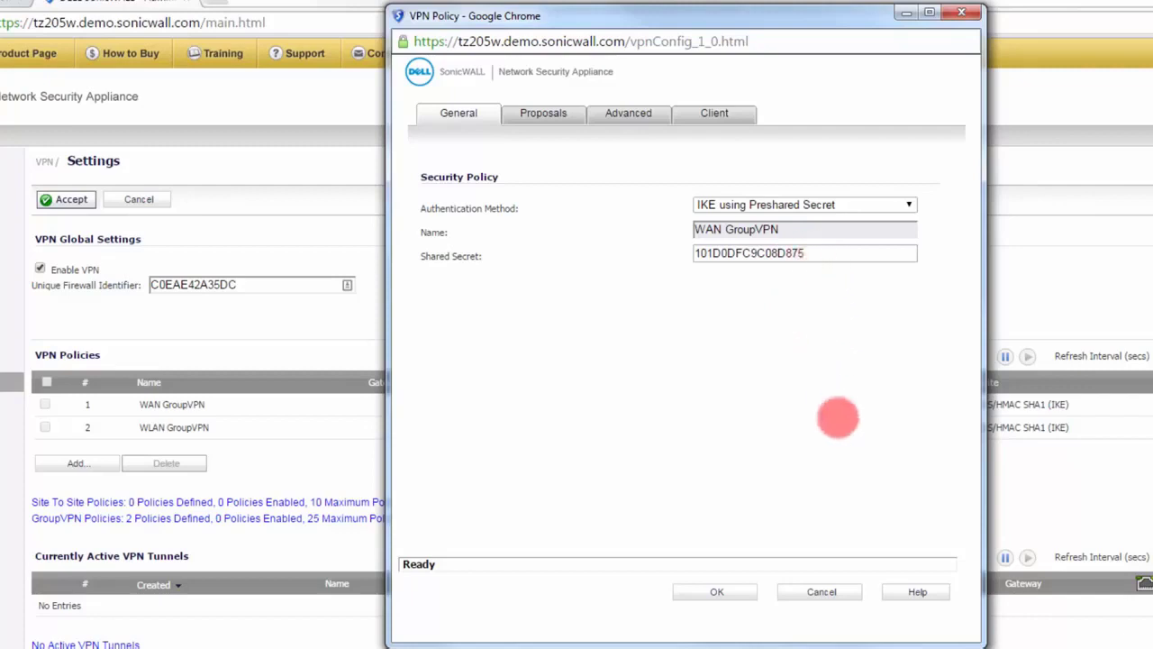
# Set the WAN GroupVPN policy's encryption to AES-256 for both the IKE Phase 1 and IPsec Phase 2 proposals
pyautogui.click(544, 112)
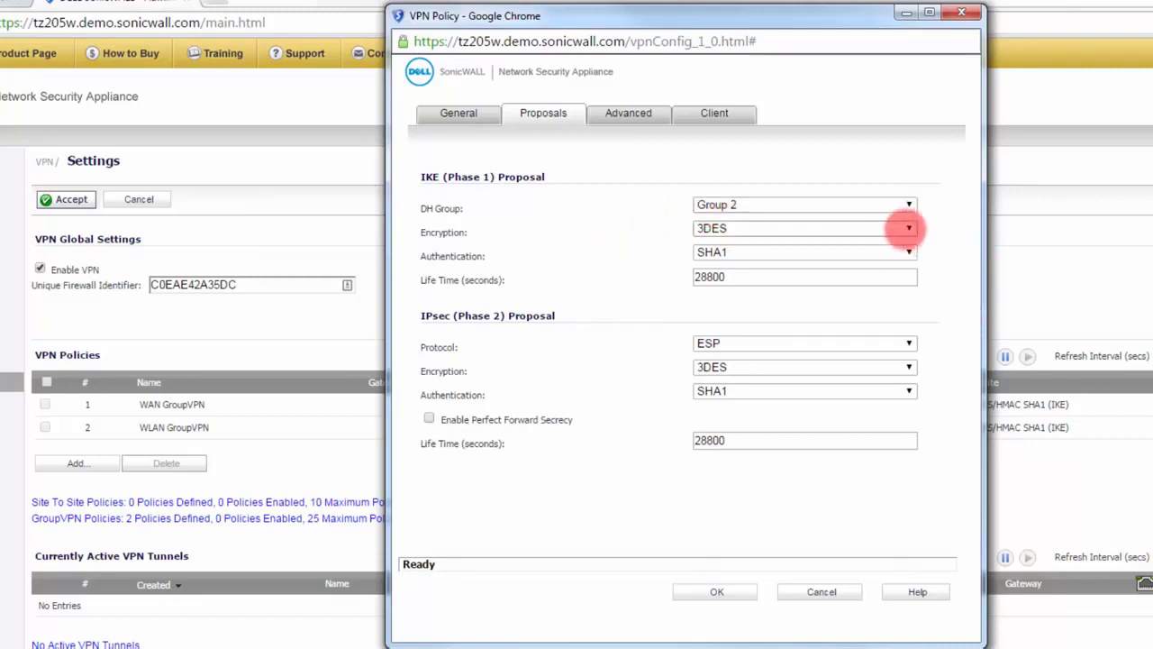
pyautogui.click(906, 228)
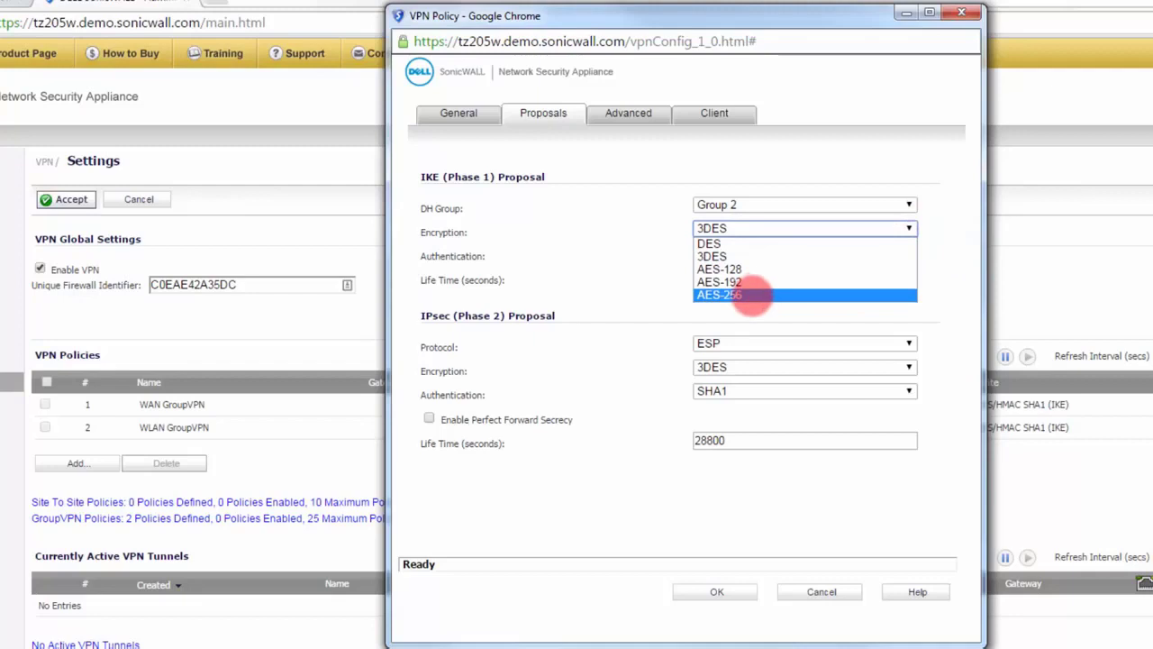
pyautogui.click(755, 294)
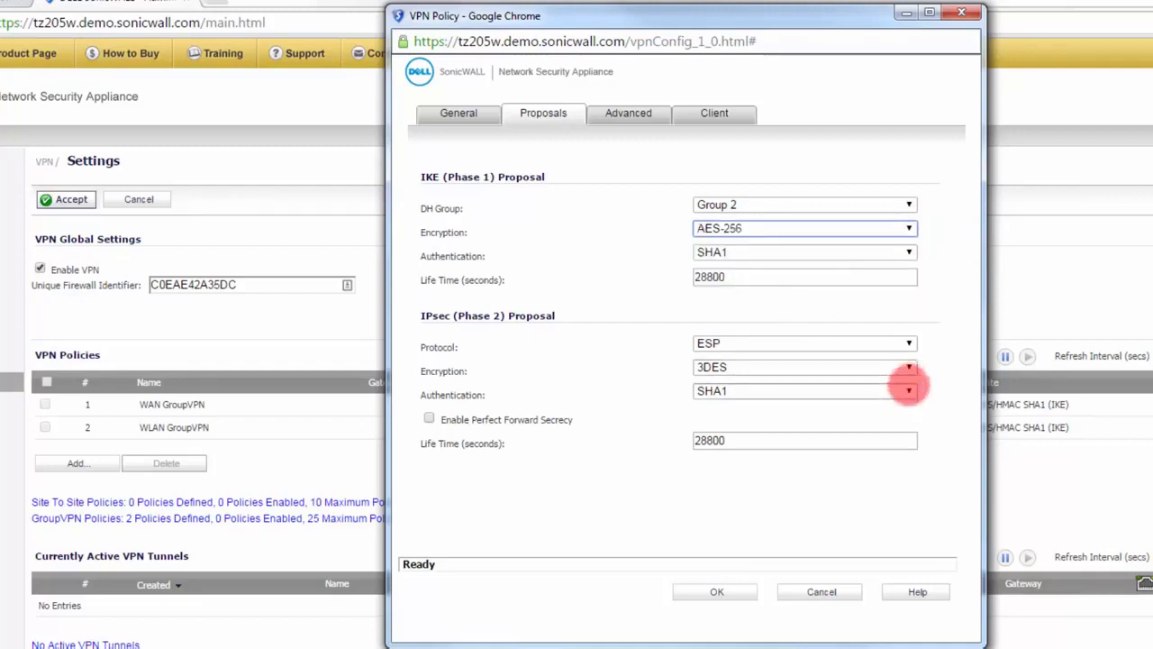
pyautogui.click(910, 367)
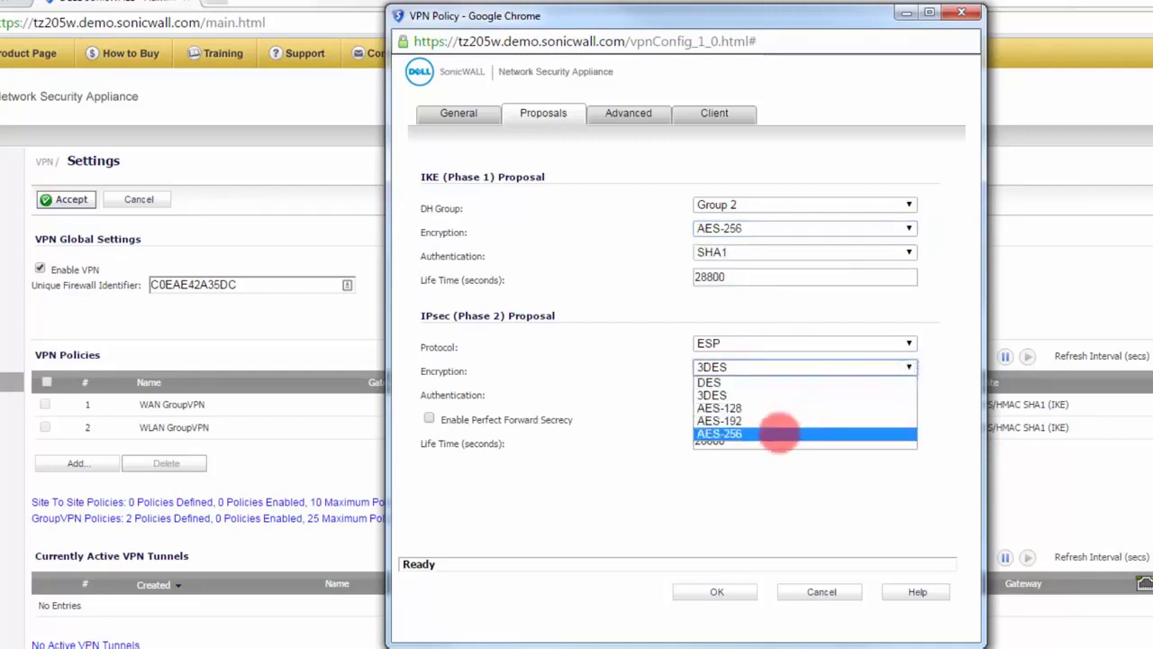
pyautogui.click(780, 433)
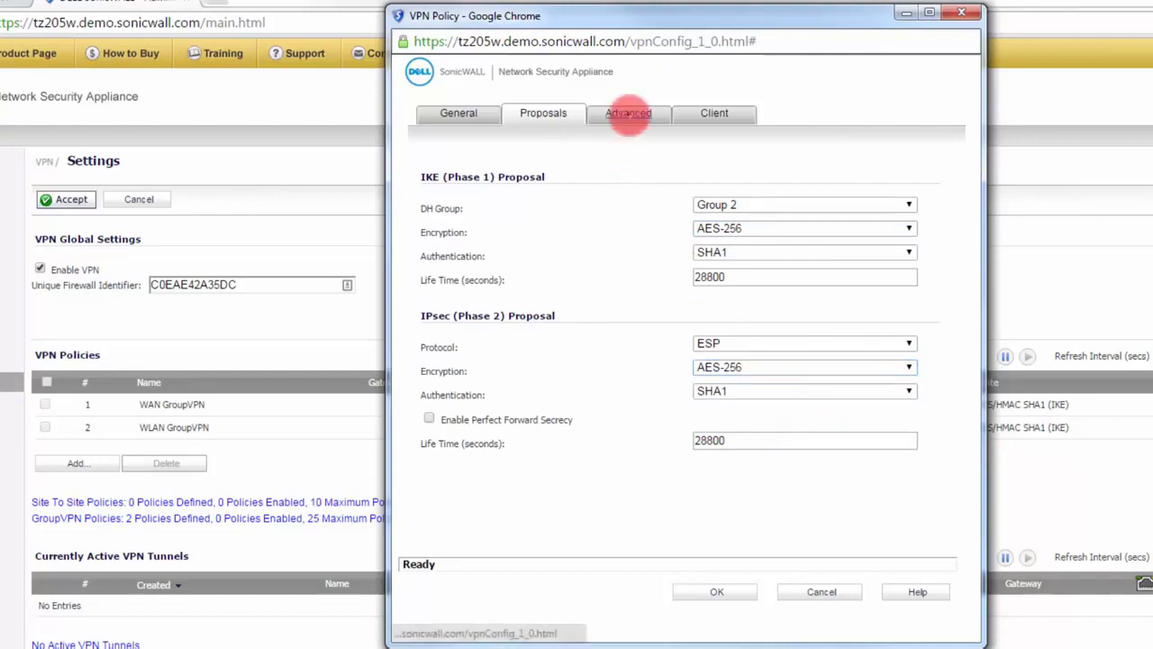
# Enable Windows Networking (NetBIOS) Broadcast and Accept Multiple Proposals for Clients in the policy's advanced settings
pyautogui.click(628, 115)
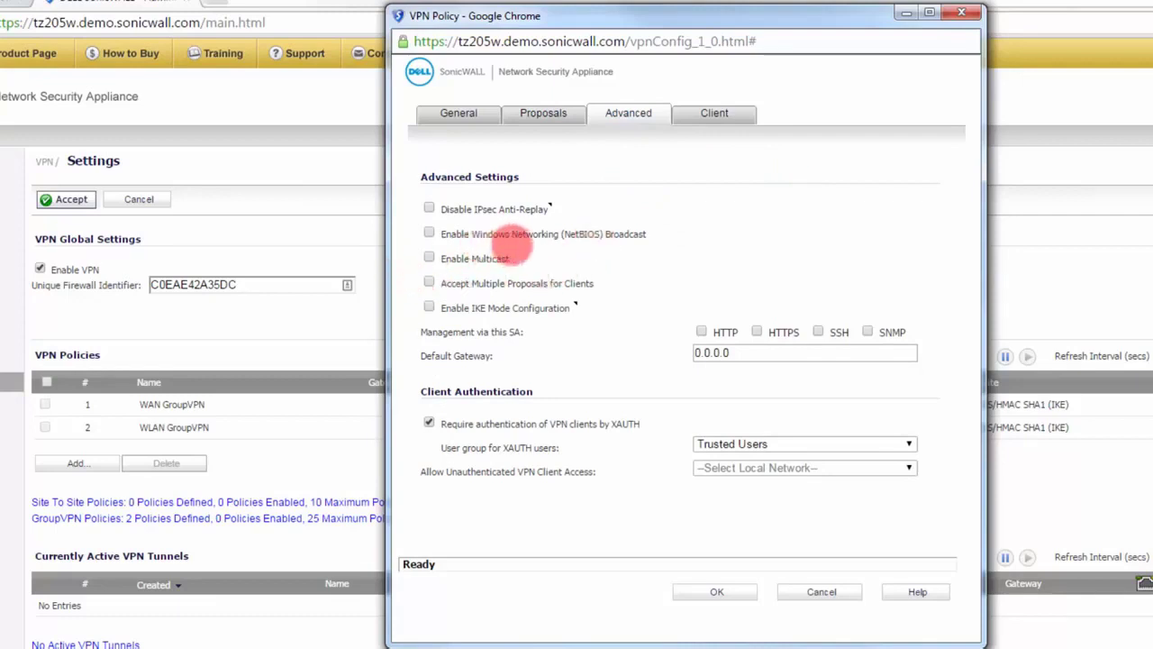
pyautogui.click(429, 233)
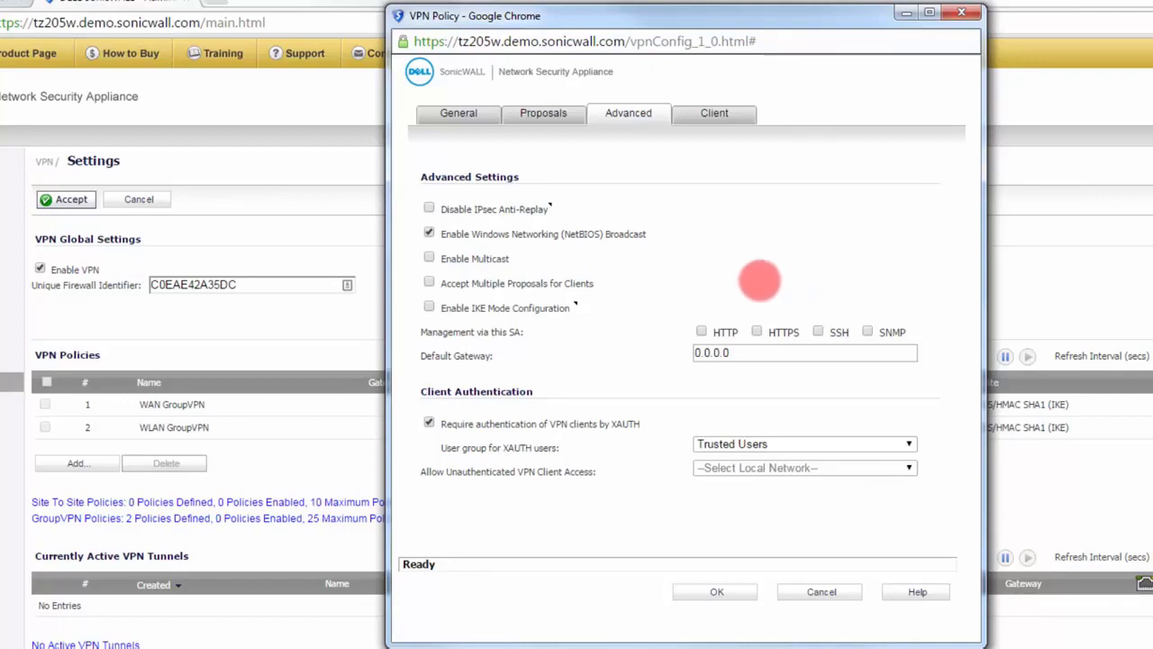
pyautogui.click(429, 283)
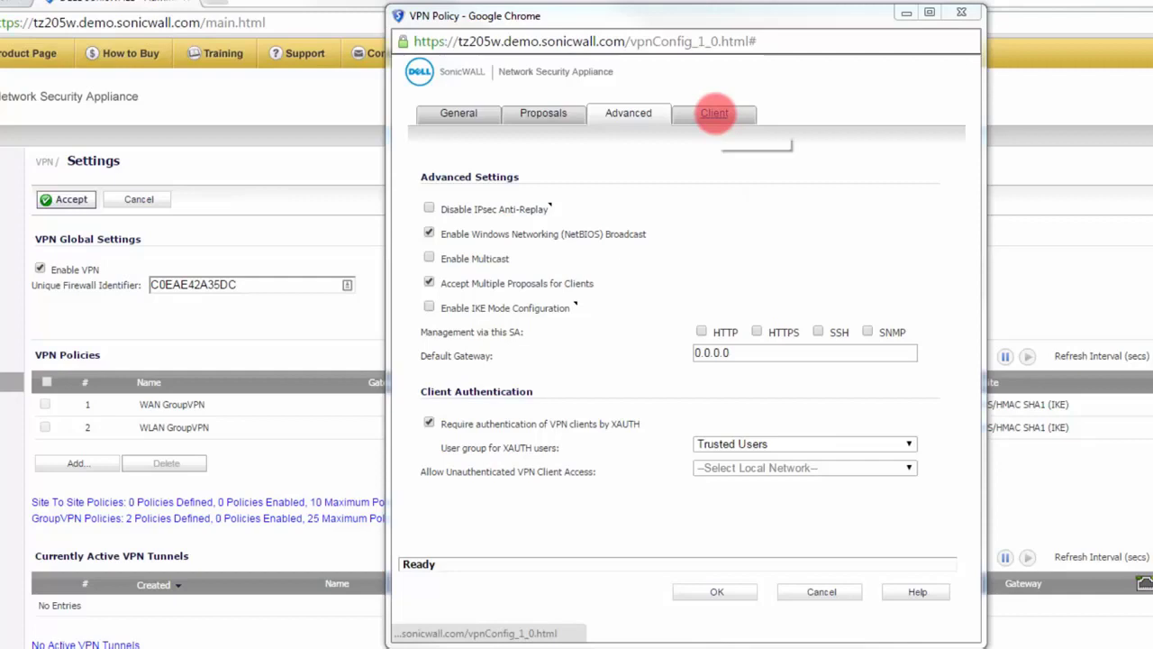
# Set the policy's client connections to allow This Gateway Only
pyautogui.click(714, 113)
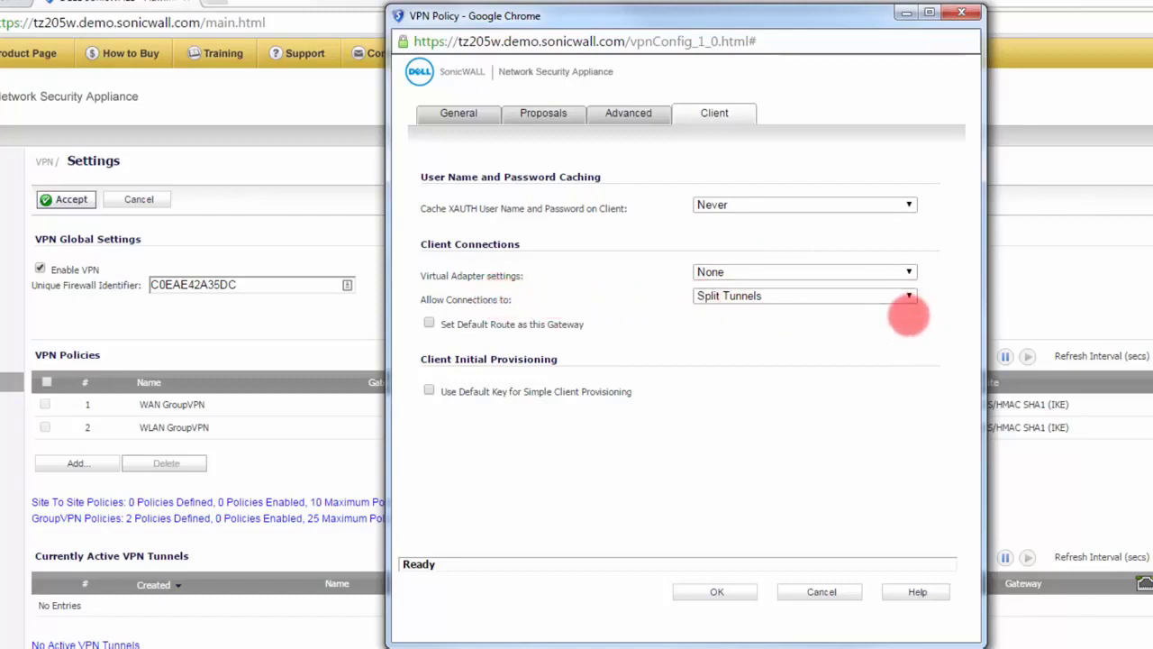
pyautogui.click(908, 296)
pyautogui.click(802, 309)
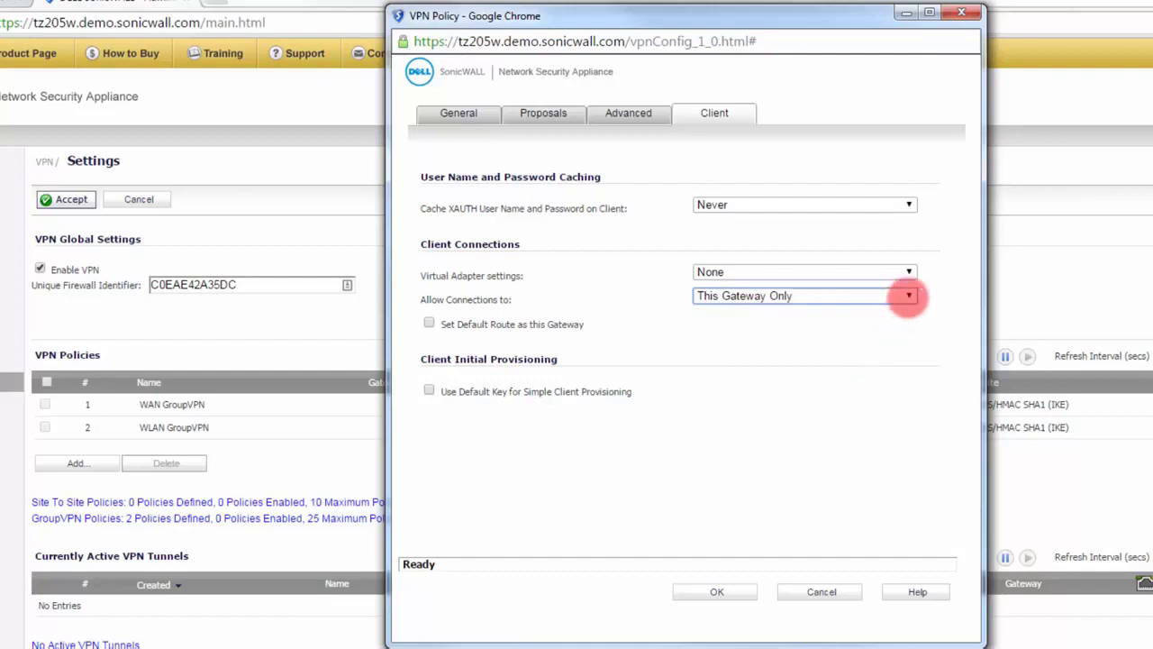
pyautogui.click(907, 296)
pyautogui.click(790, 344)
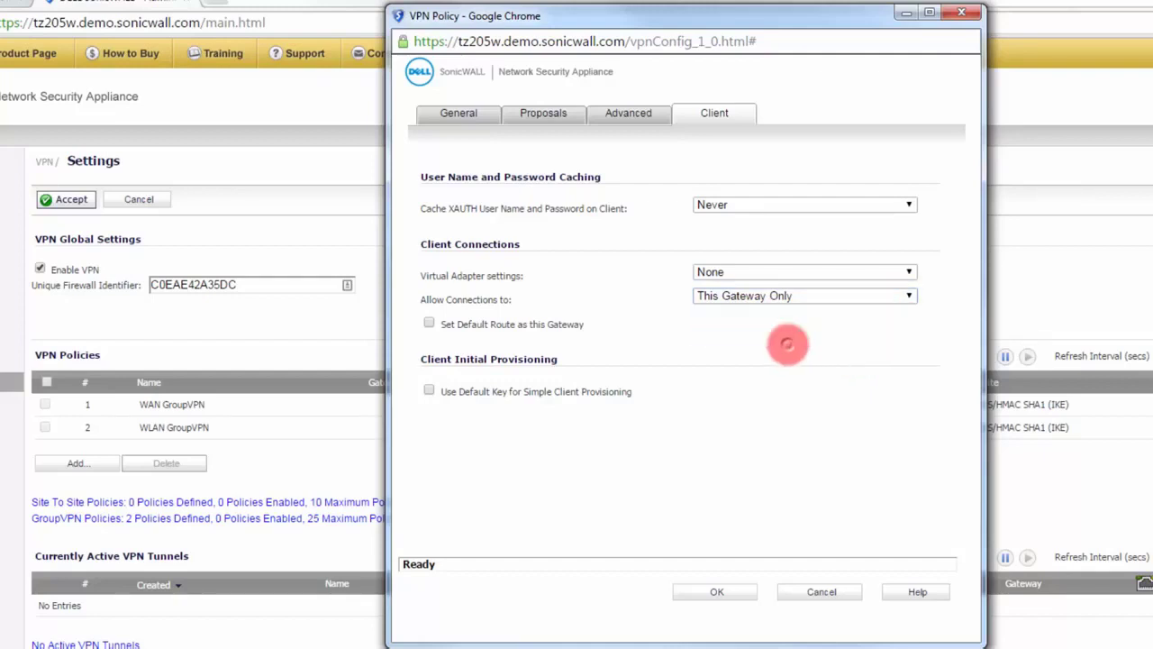
# Review the user groups available for XAUTH users, keep Trusted Users, and save the WAN GroupVPN policy
pyautogui.click(630, 112)
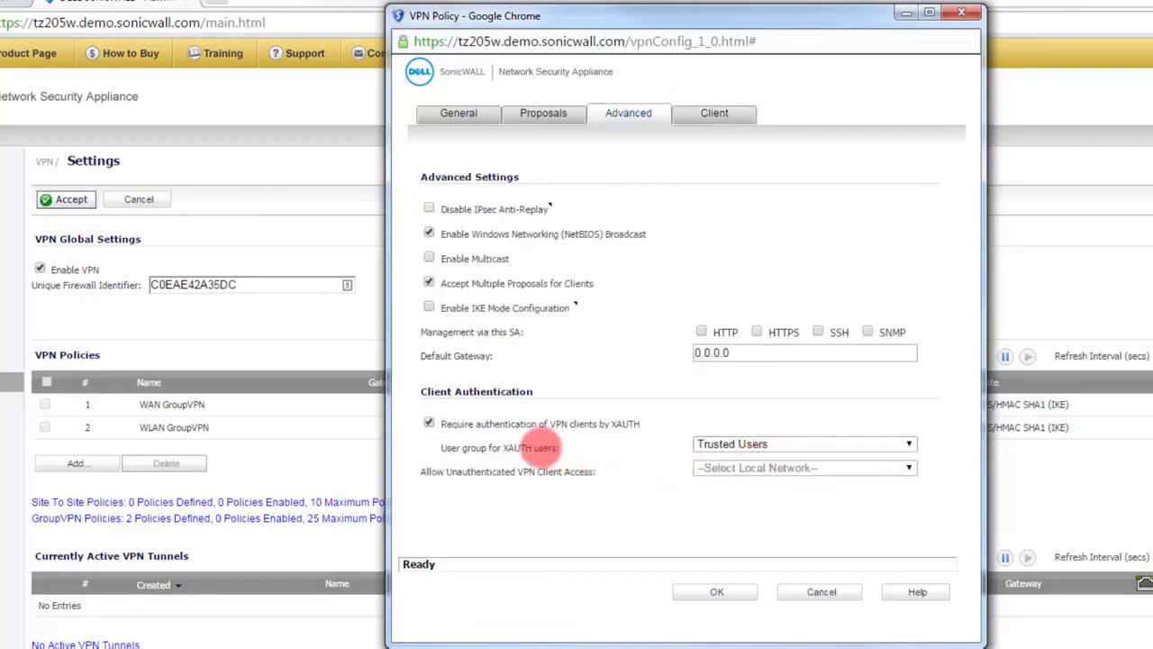
pyautogui.click(779, 443)
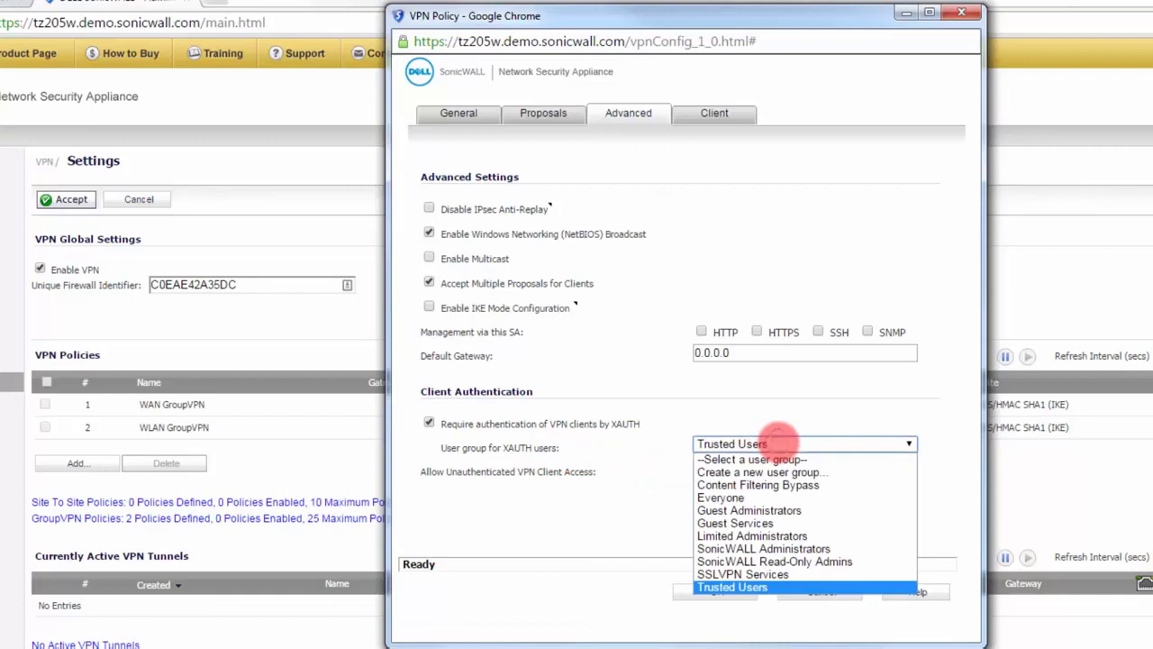
pyautogui.click(764, 442)
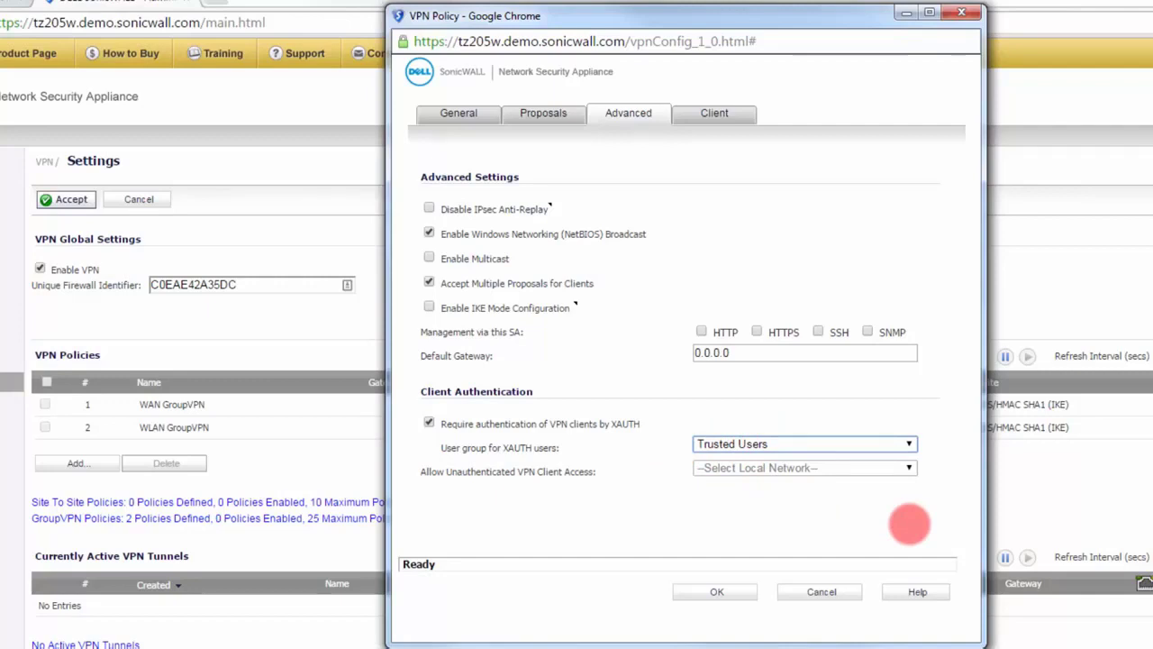
pyautogui.click(716, 591)
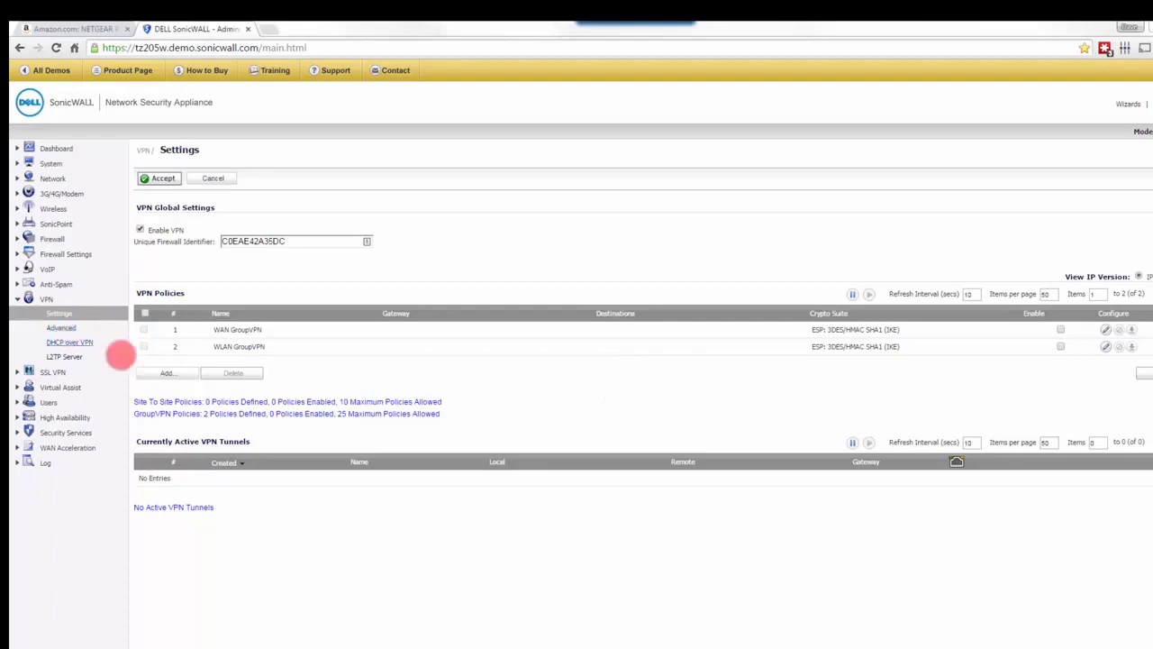
# Start a new VPN policy and look through its network, proposal and advanced settings before returning to the general ones
pyautogui.click(168, 372)
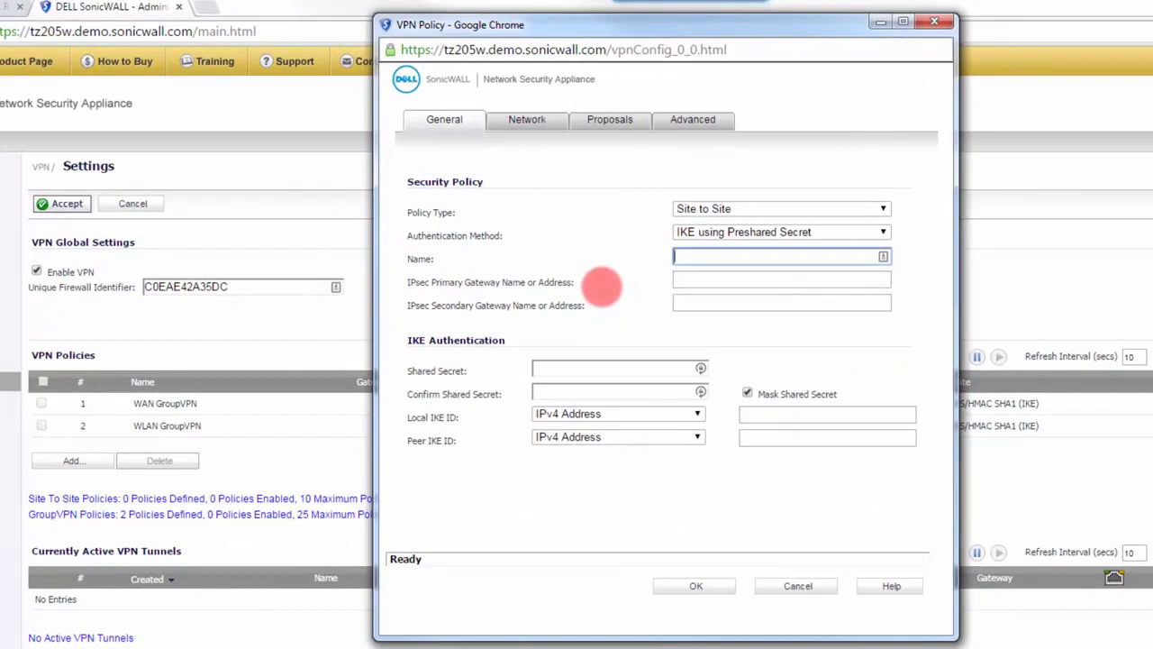
pyautogui.click(527, 119)
pyautogui.click(609, 119)
pyautogui.click(692, 119)
pyautogui.click(446, 119)
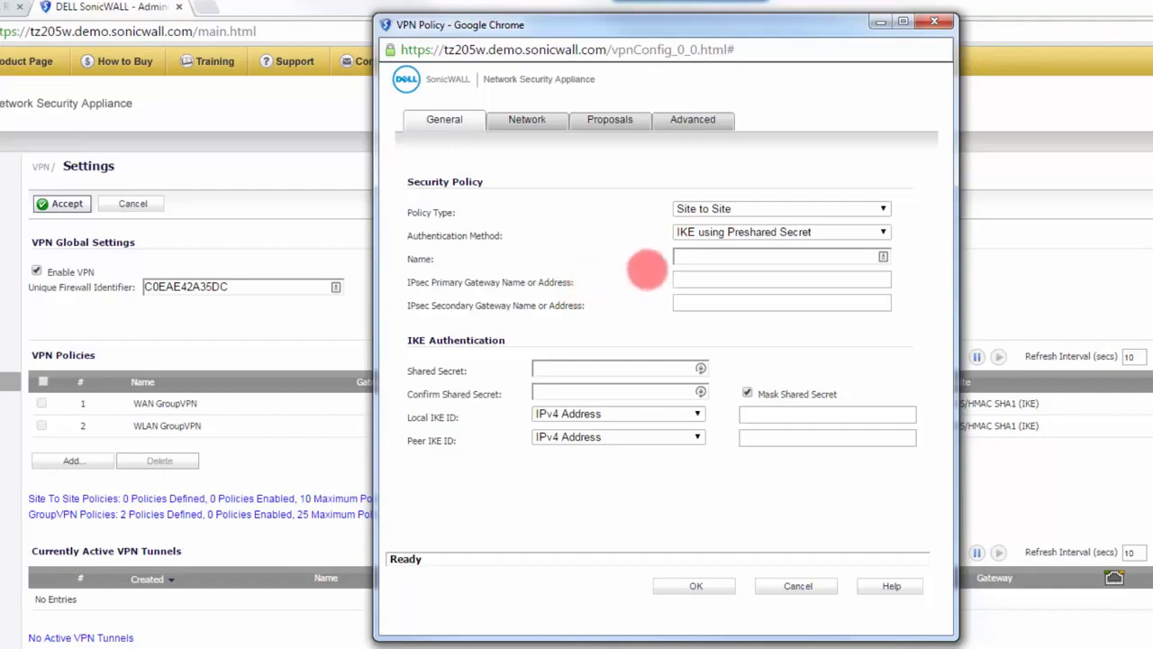
# Go through the new Site to Site policy's name, IPsec primary gateway and shared secret fields, leaving them empty
pyautogui.click(687, 259)
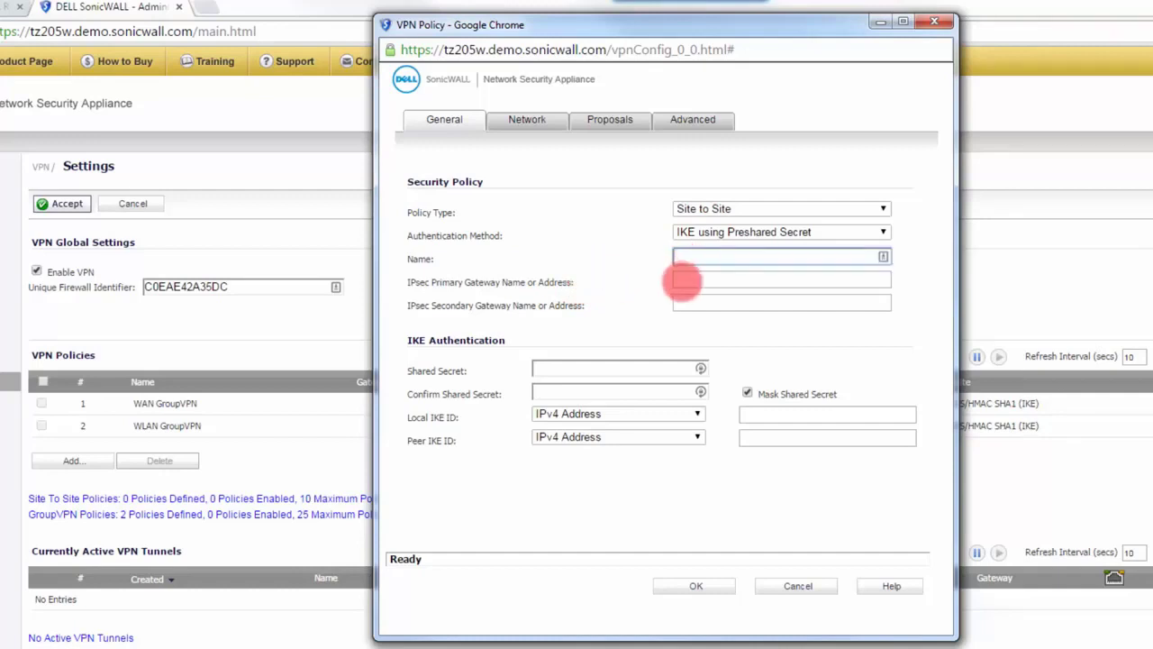
pyautogui.click(682, 281)
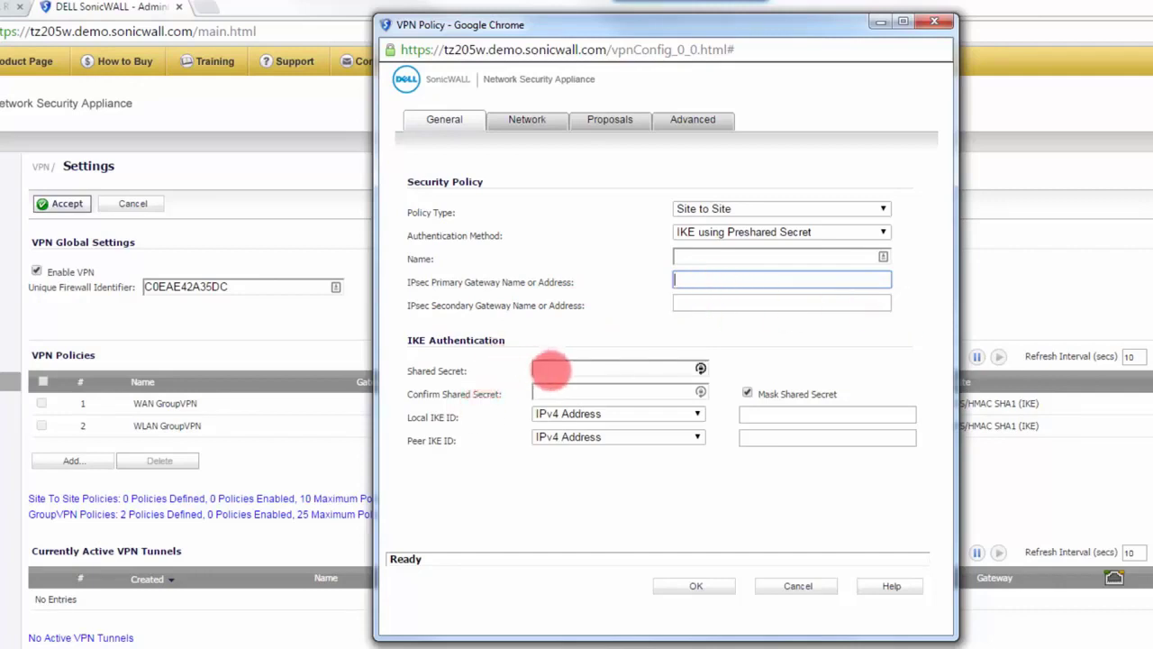
pyautogui.click(551, 369)
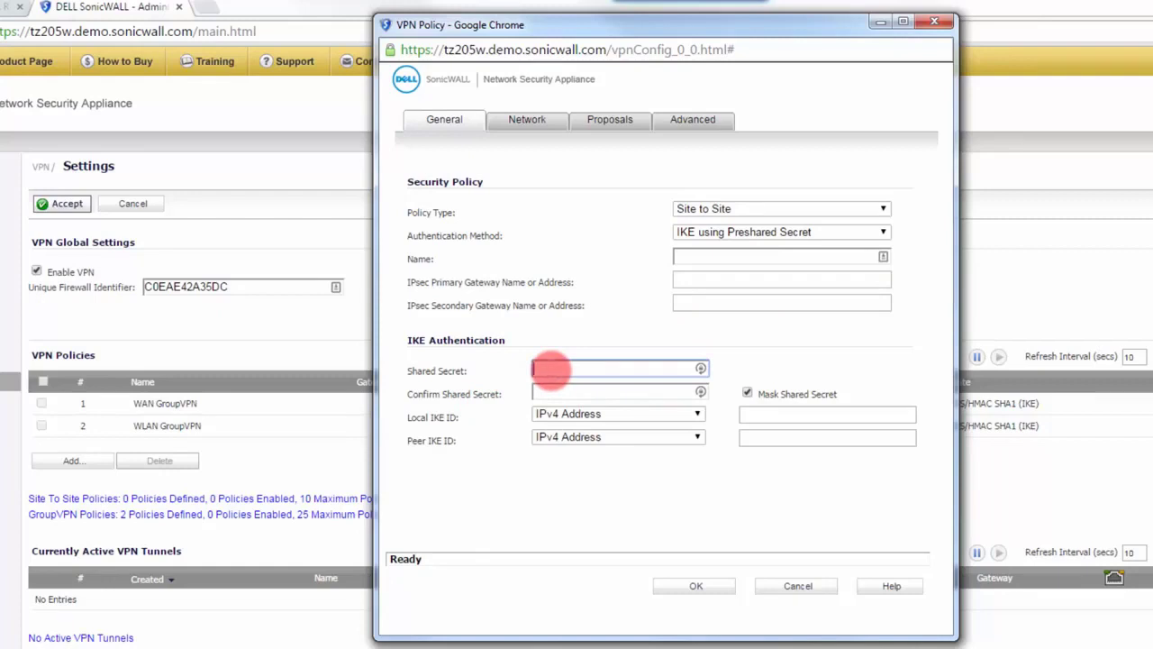
pyautogui.click(543, 393)
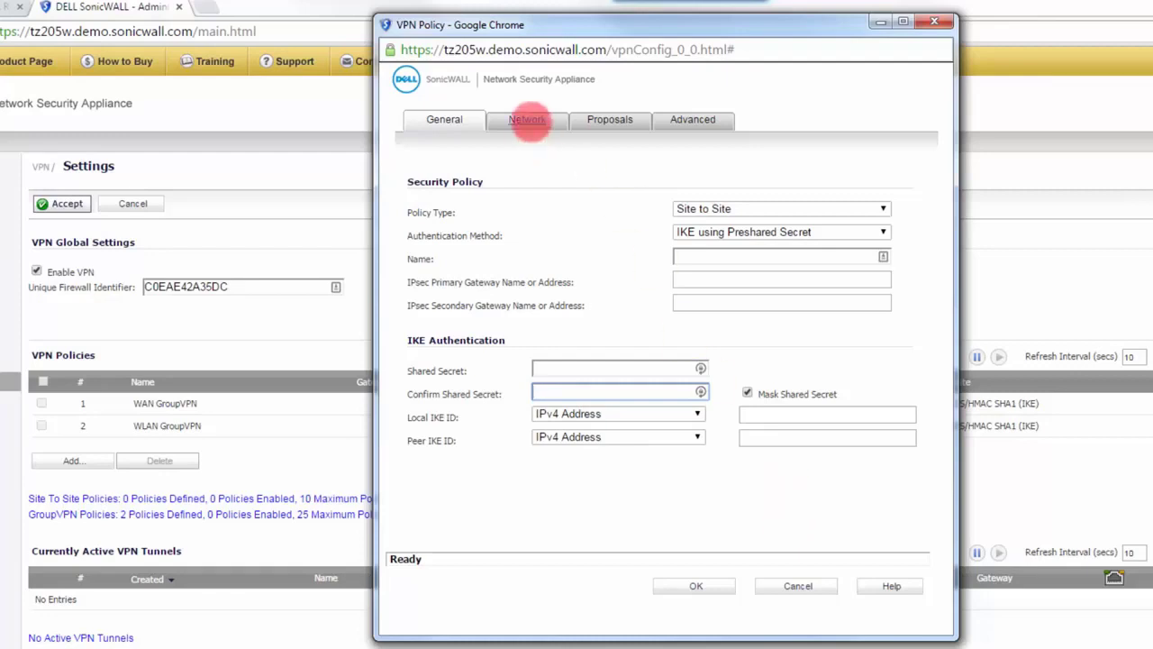
# Choose LAN Primary Subnet as the local network of the new VPN policy
pyautogui.click(527, 120)
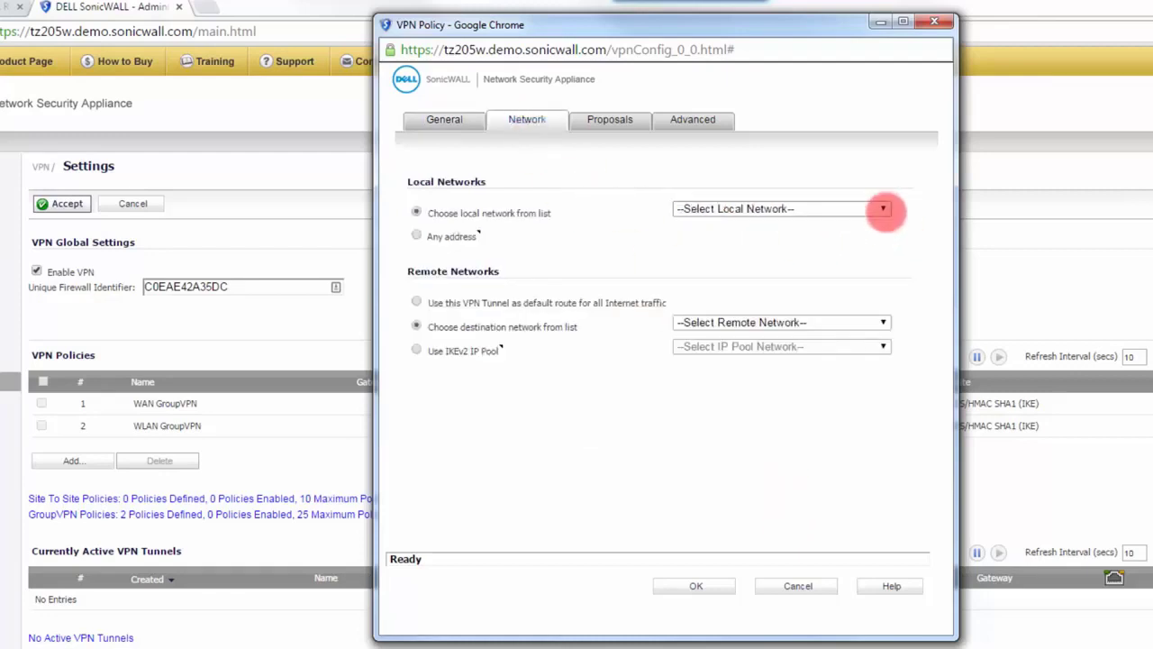
pyautogui.click(884, 209)
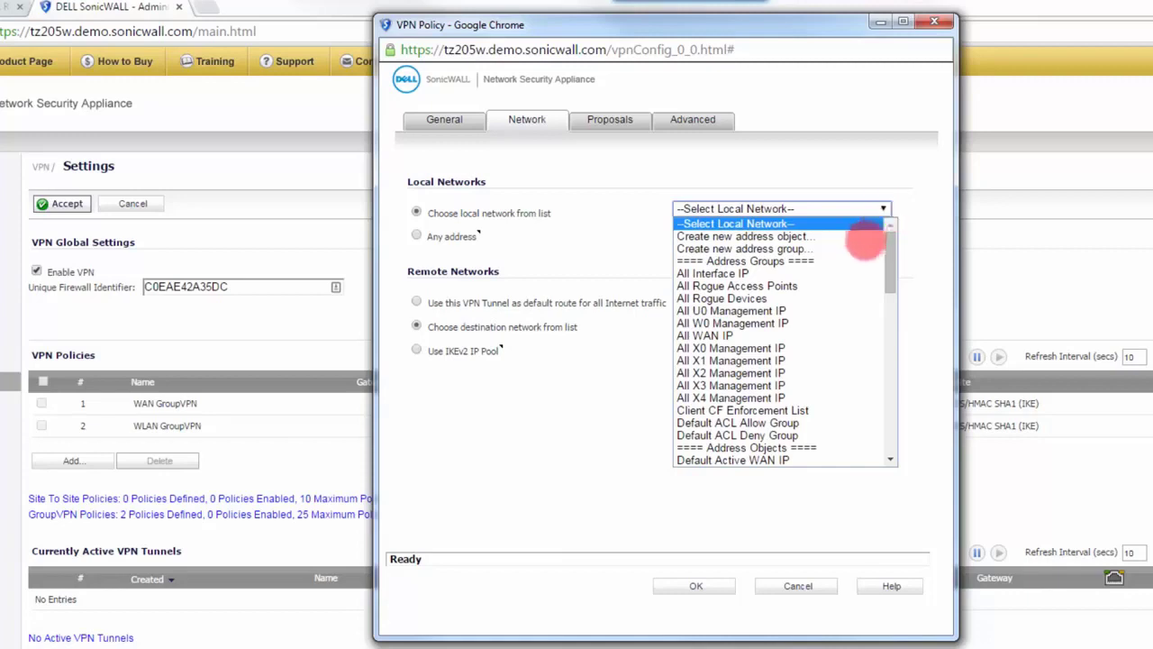
pyautogui.scroll(-4, 784, 377)
pyautogui.click(767, 382)
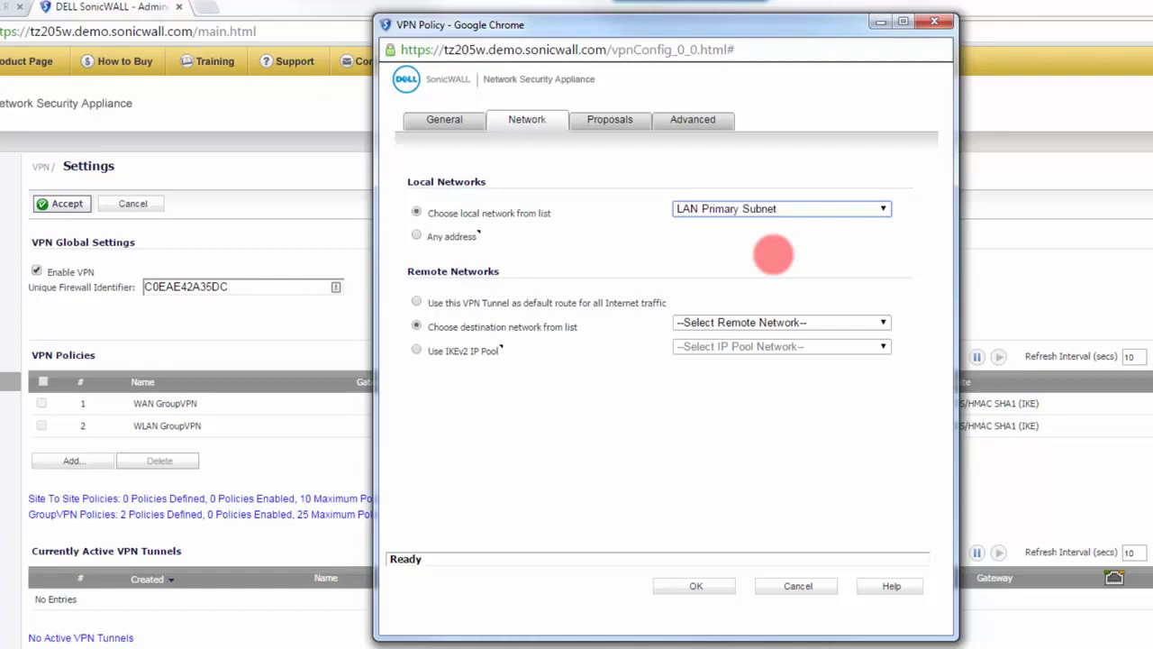
pyautogui.click(876, 209)
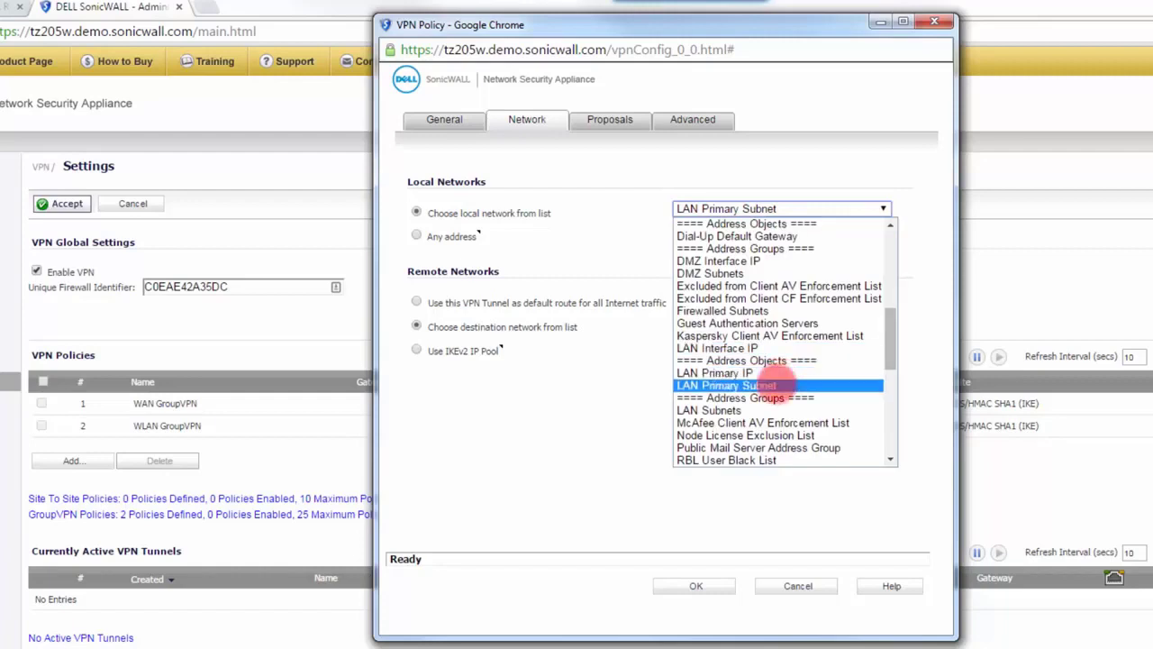
pyautogui.click(773, 384)
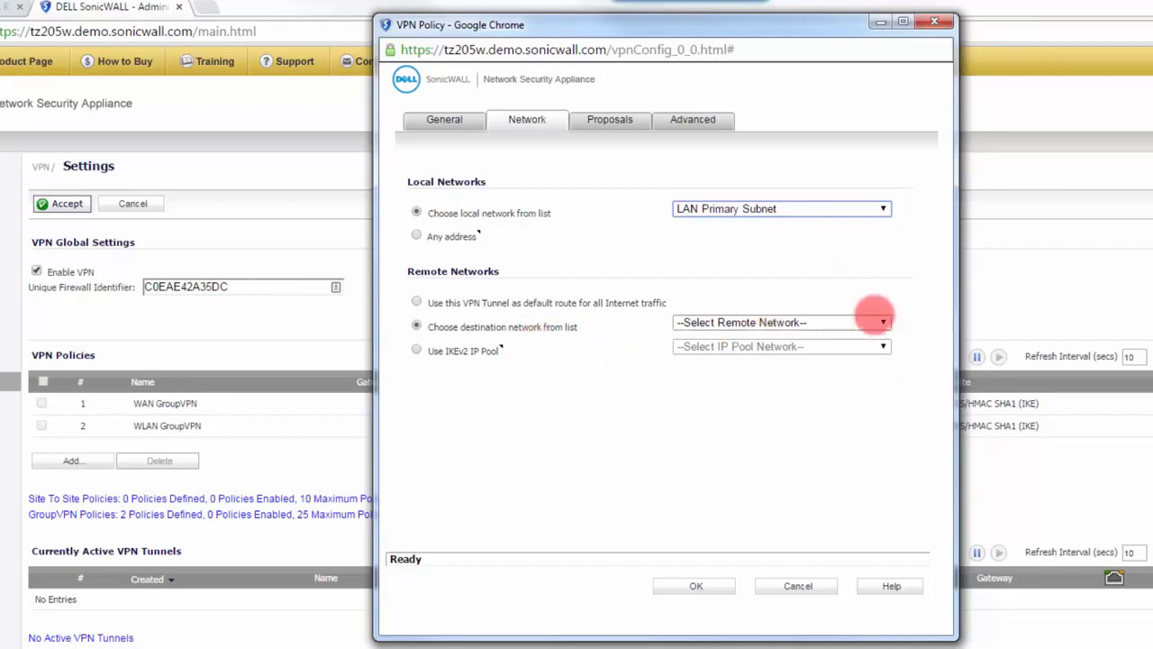
# View the new policy's remote network choices, proposals and advanced settings, and close the policy without saving
pyautogui.click(882, 321)
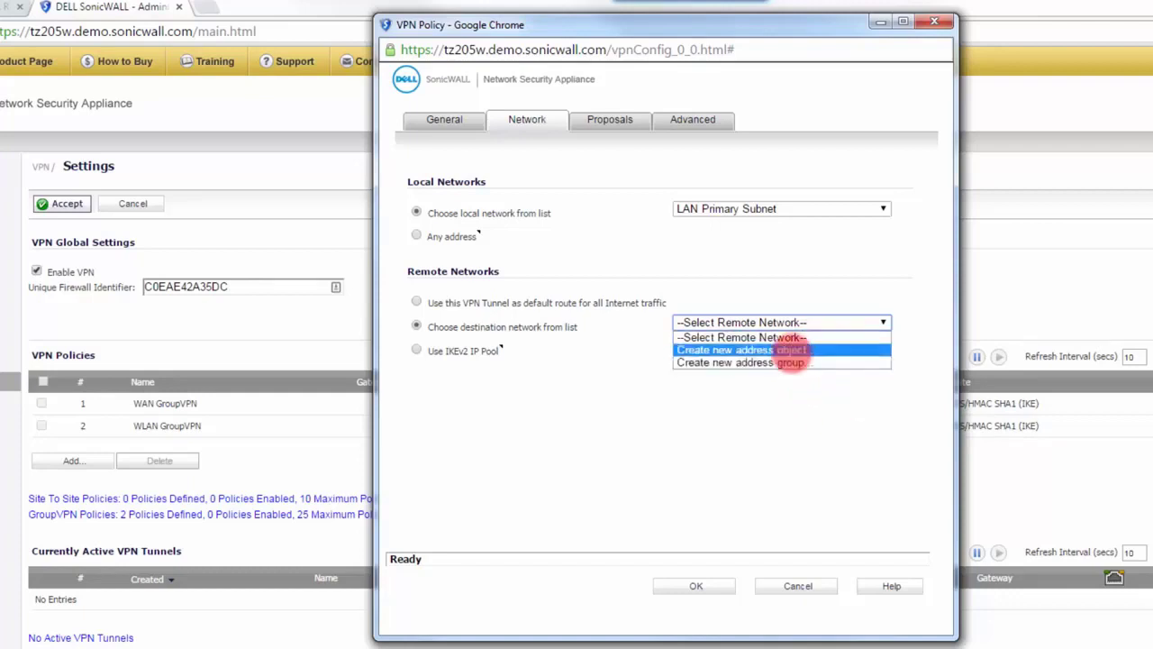
pyautogui.click(606, 121)
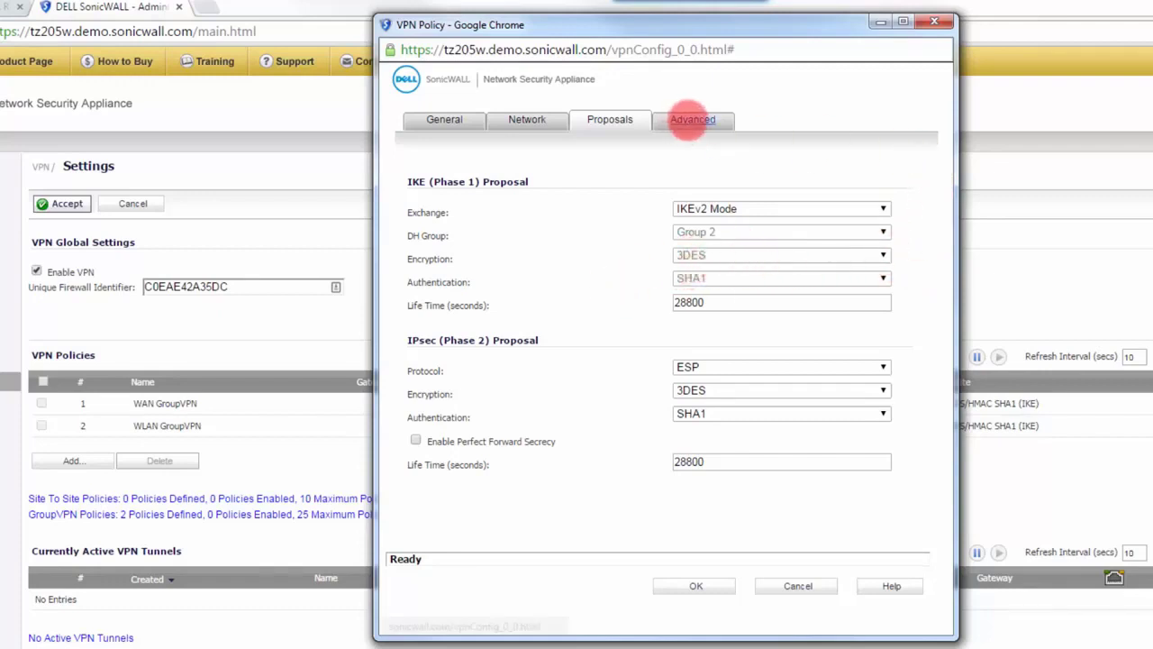
pyautogui.click(692, 120)
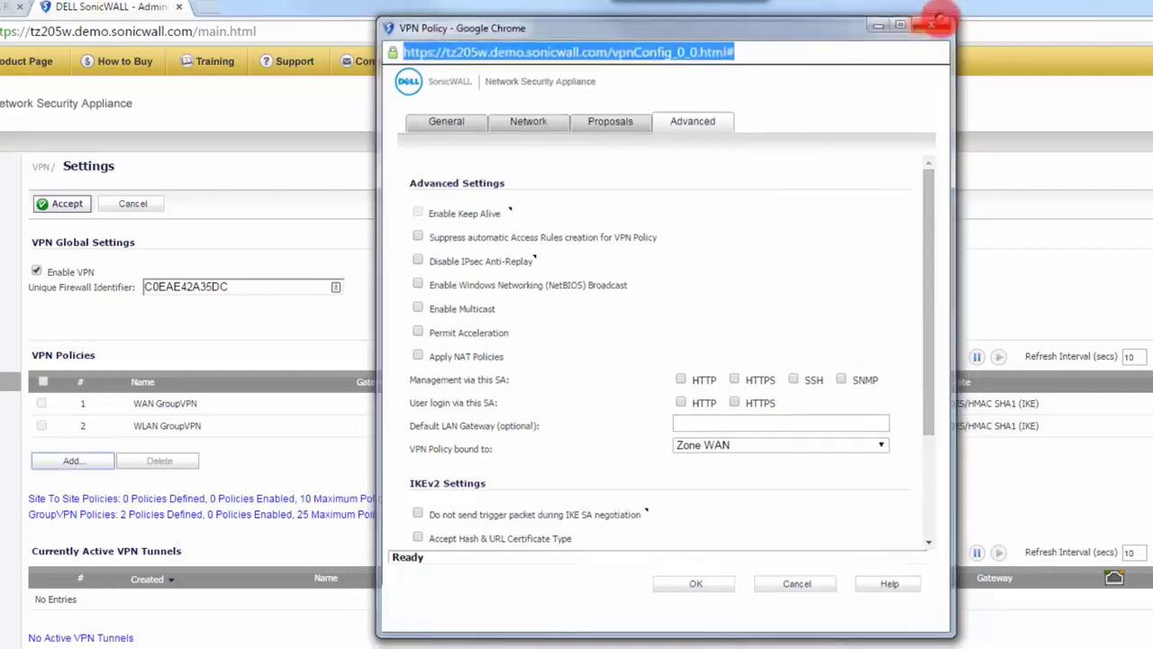
pyautogui.click(935, 21)
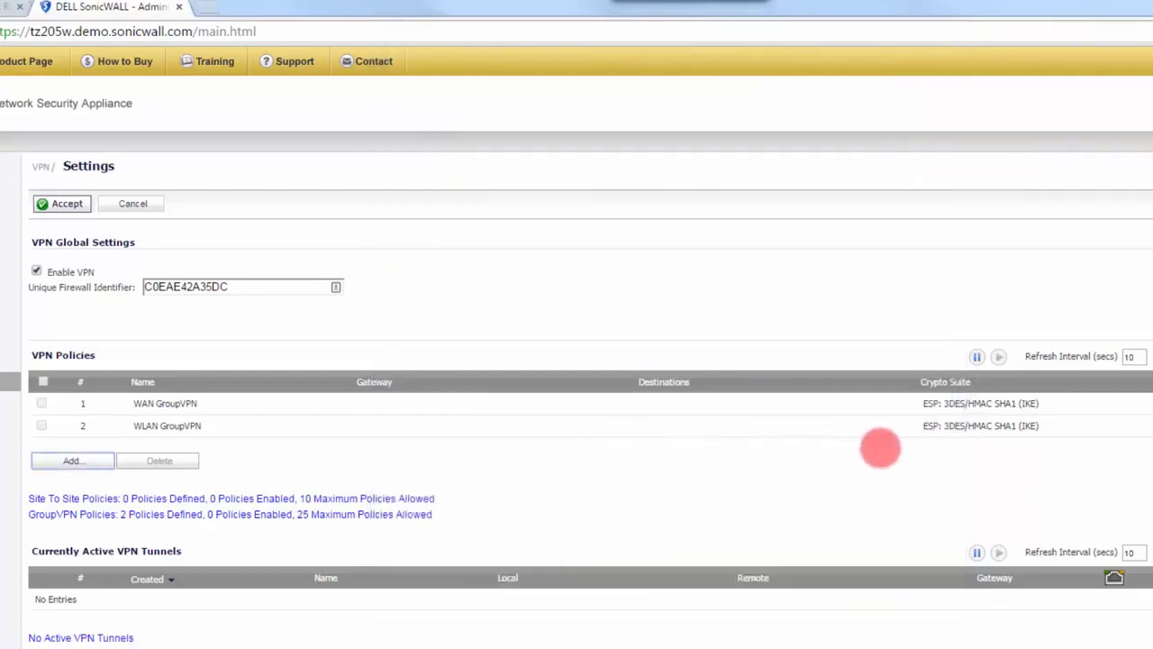
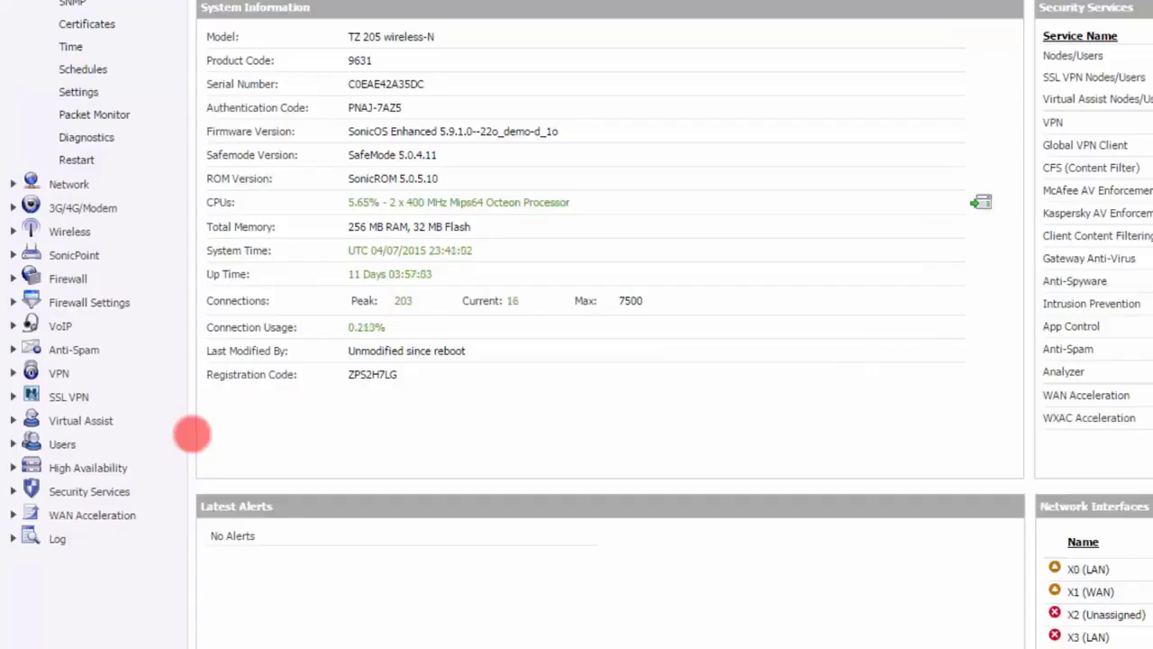
# Open the Intrusion Prevention security service and review its global settings, leaving IPS enabled
pyautogui.click(108, 491)
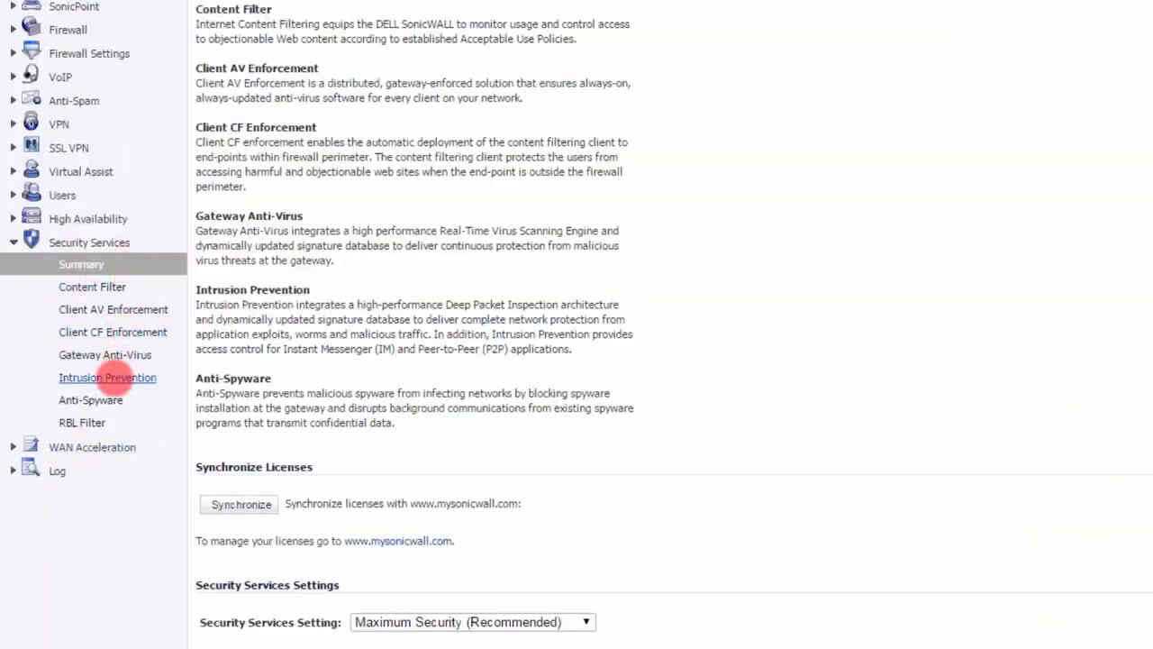
pyautogui.click(107, 378)
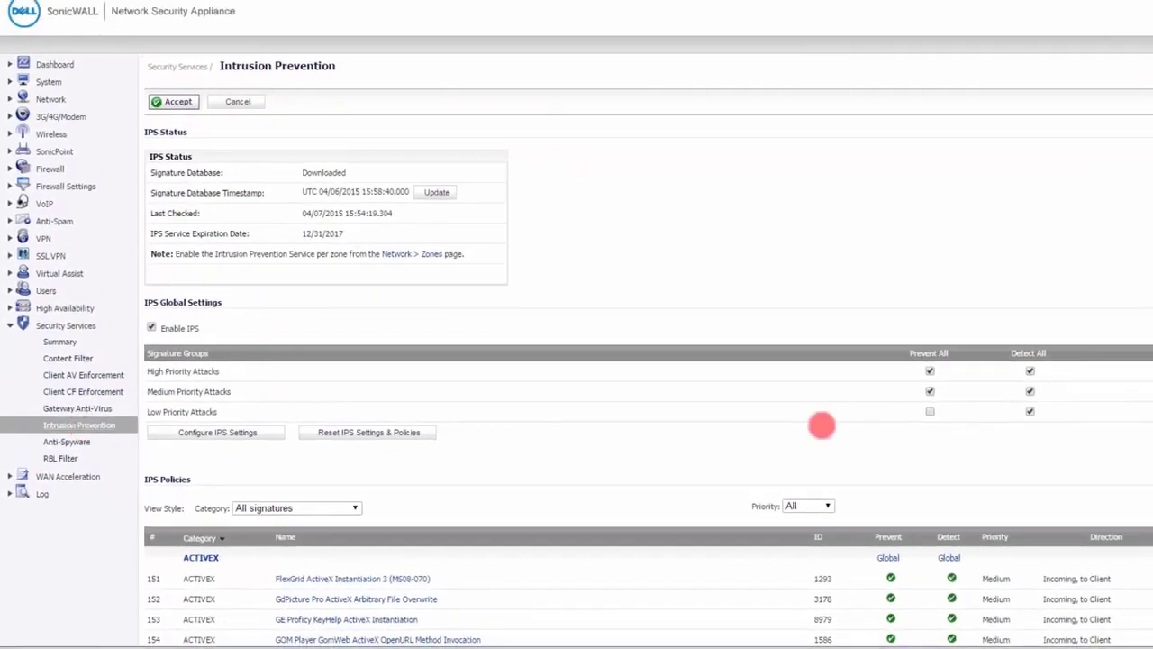
pyautogui.scroll(-1, 739, 439)
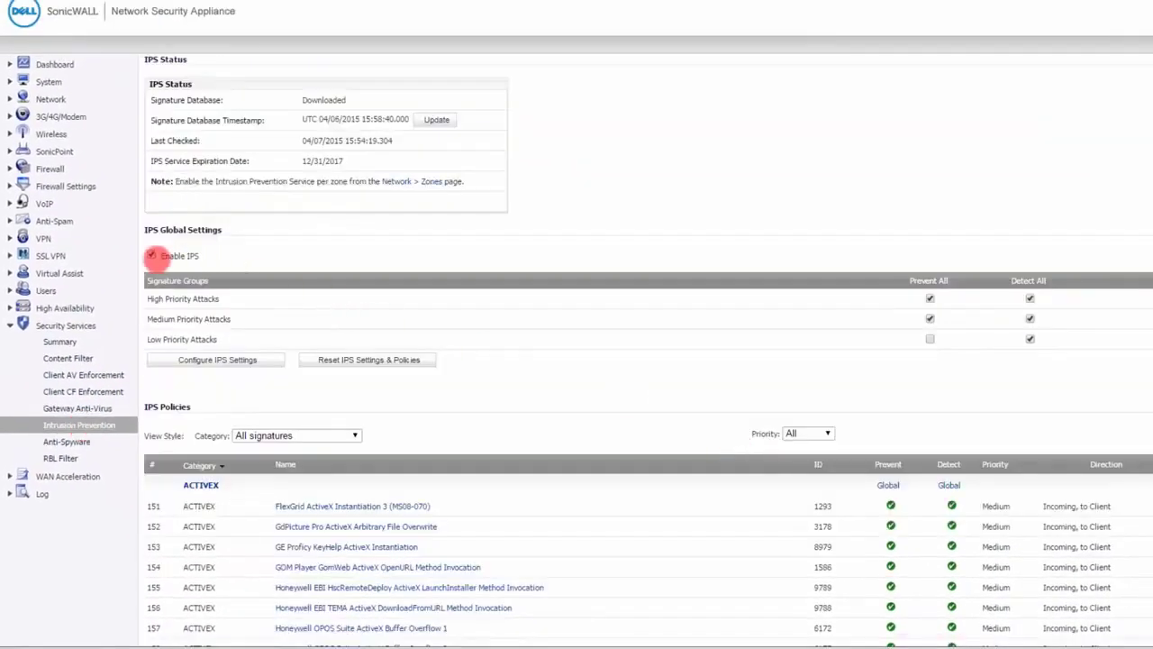
pyautogui.click(151, 255)
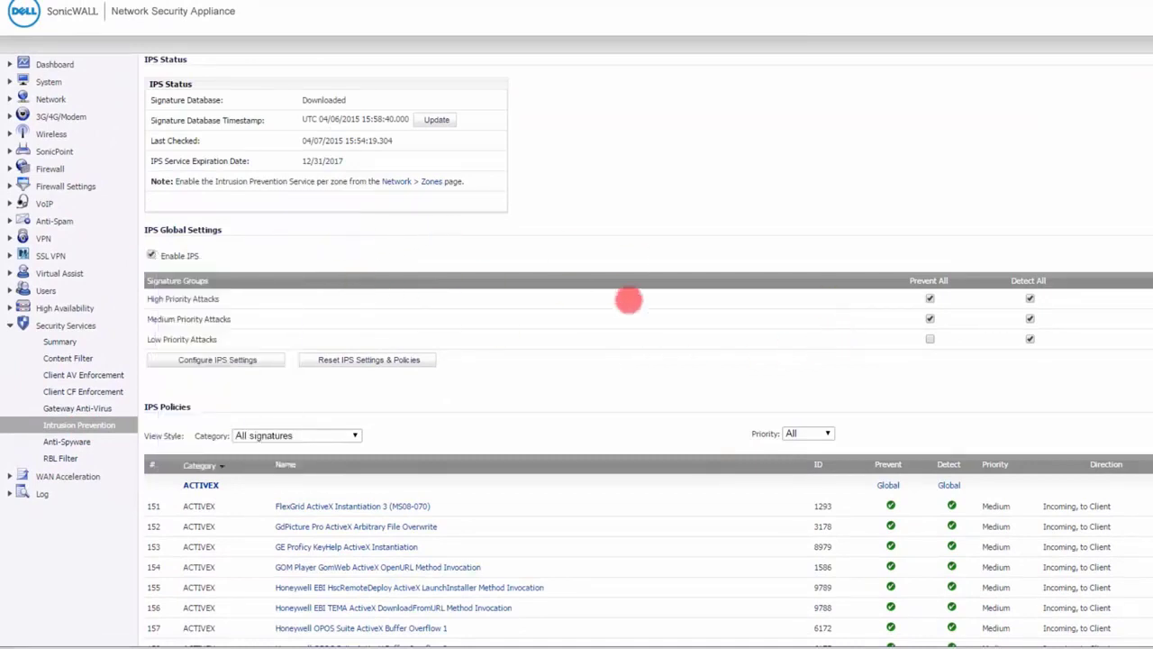
# Examine the IPS policies signature list together with the signature group settings for high, medium and low priority attacks
pyautogui.scroll(-7, 629, 300)
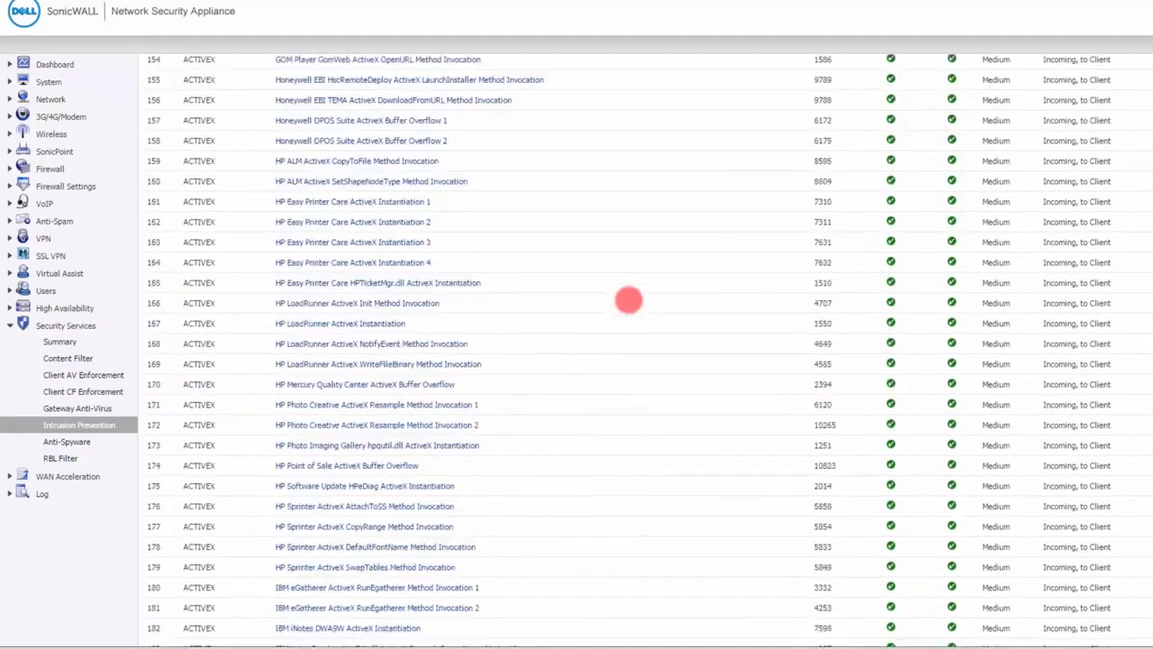
pyautogui.scroll(7, 629, 300)
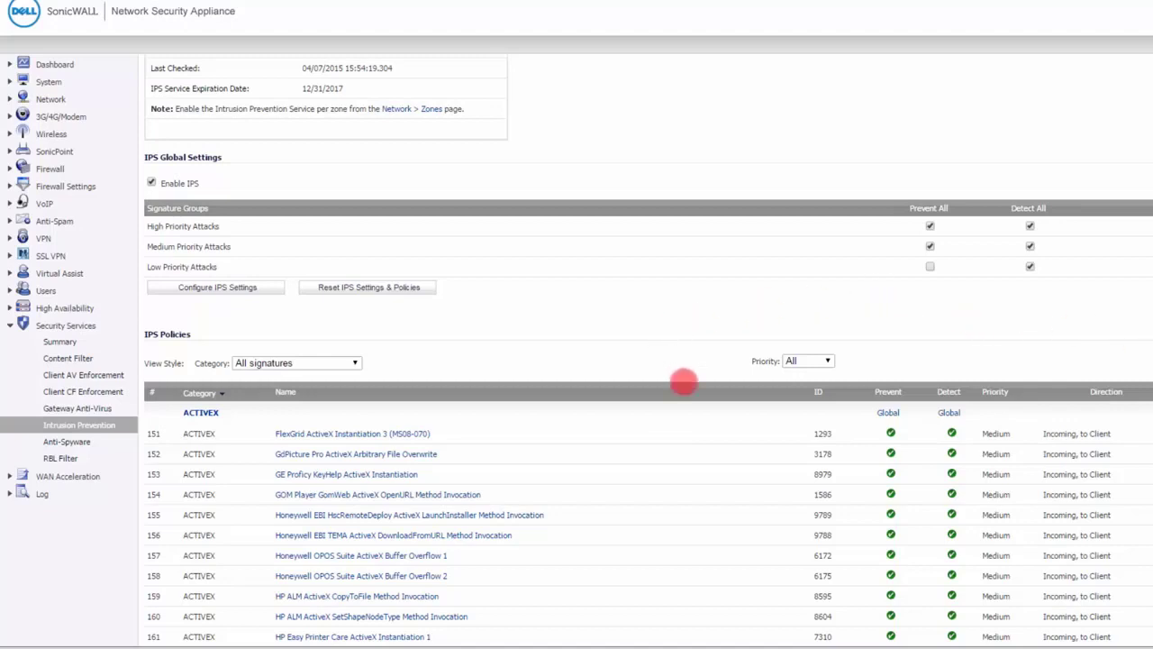
pyautogui.scroll(3, 684, 382)
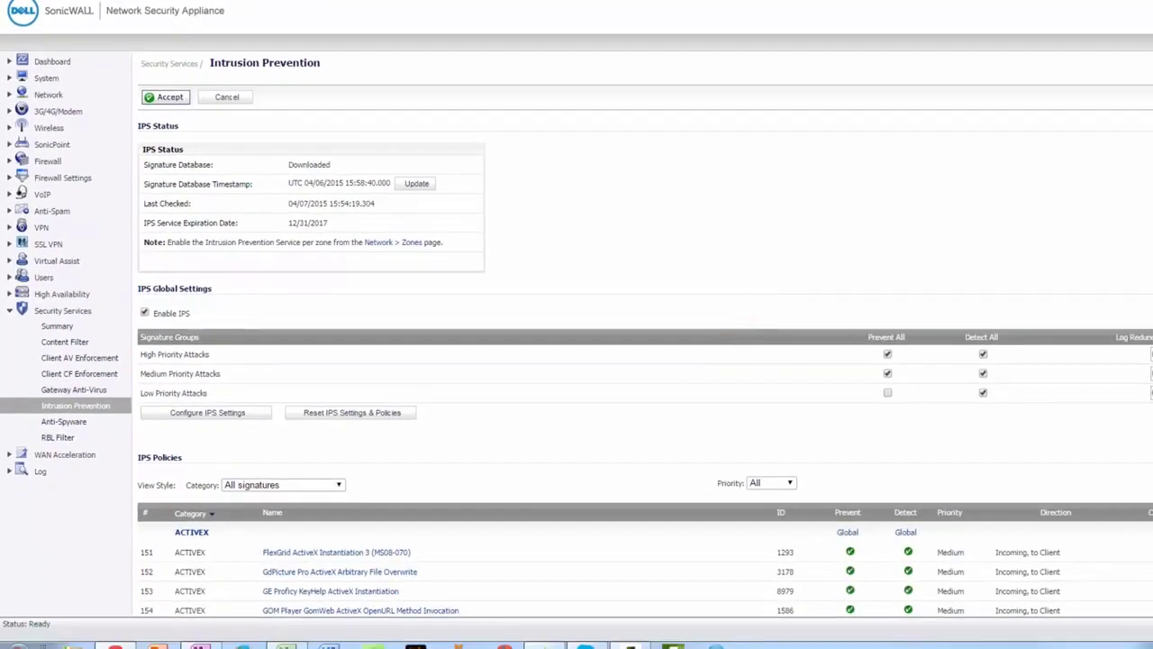
pyautogui.scroll(-2, 737, 330)
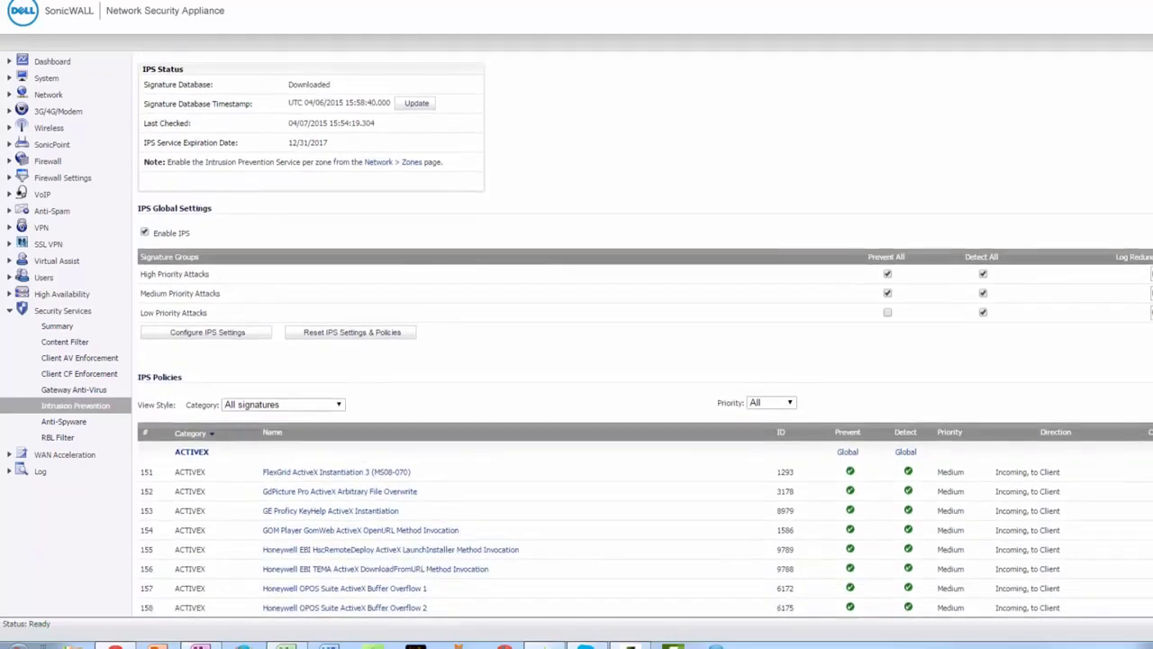
pyautogui.scroll(-3, 645, 335)
pyautogui.scroll(-1, 645, 335)
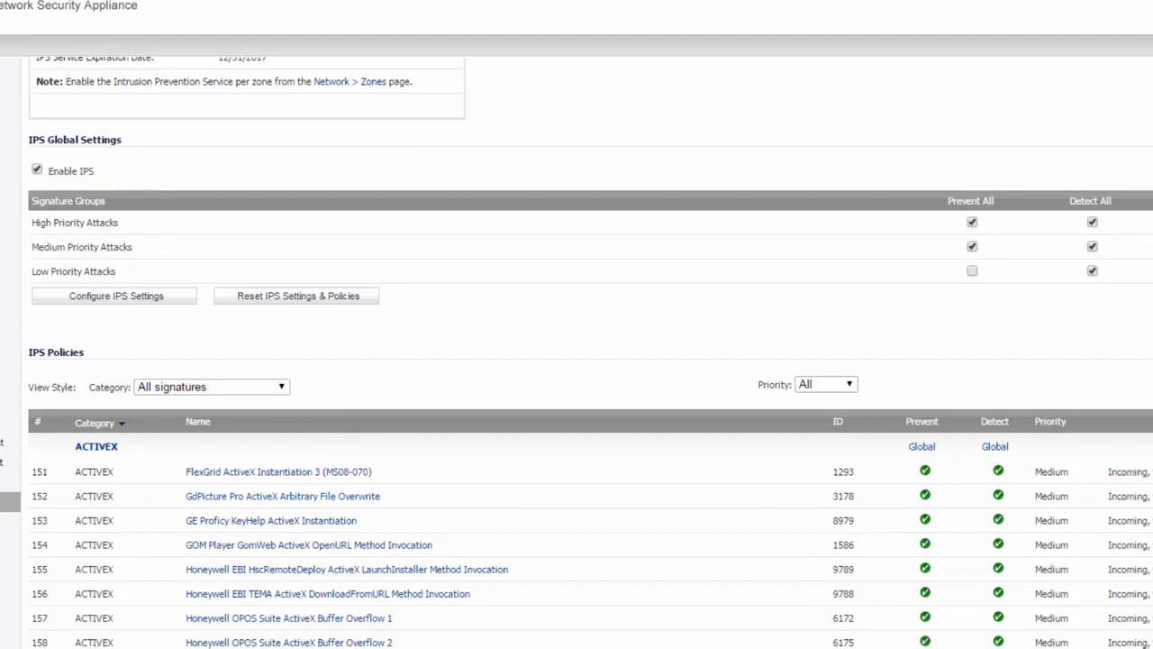
pyautogui.scroll(-7, 576, 360)
pyautogui.scroll(5, 577, 361)
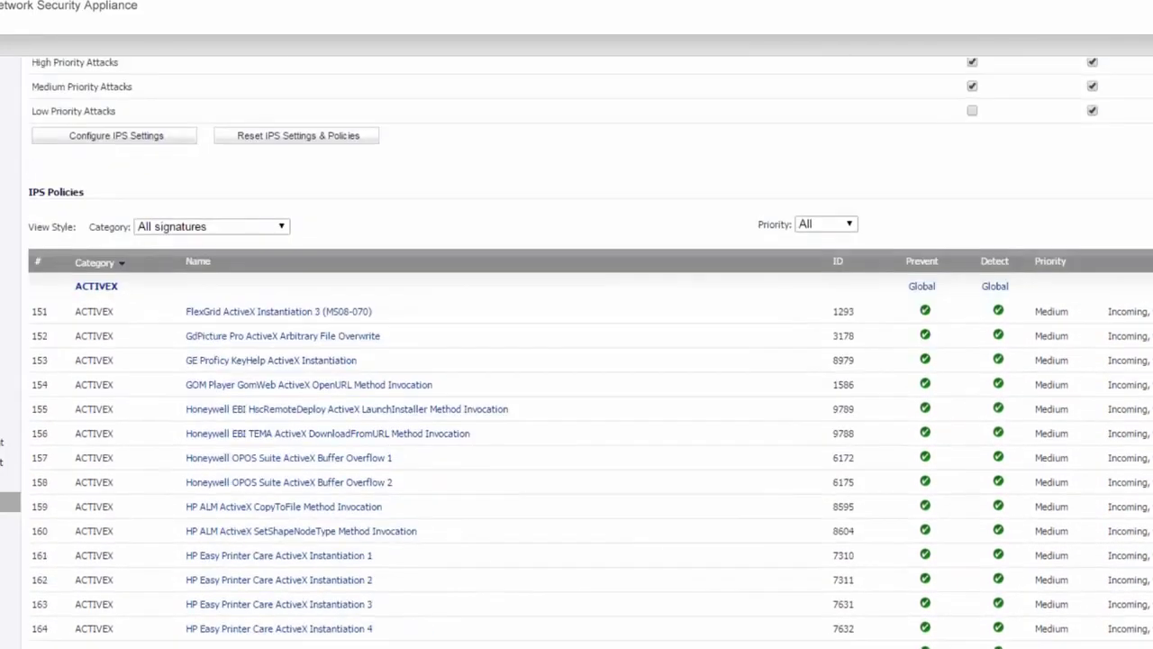
pyautogui.scroll(2, 577, 361)
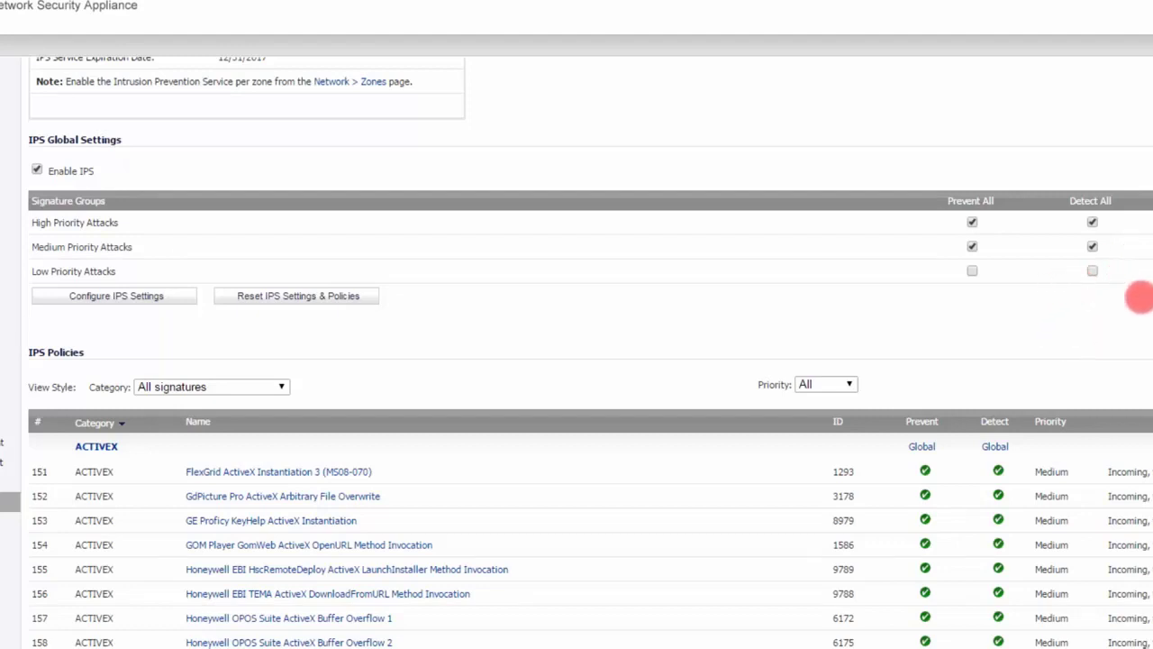
# Try Prevent All for the Low Priority Attacks group, and restore Detect All for that group
pyautogui.click(972, 271)
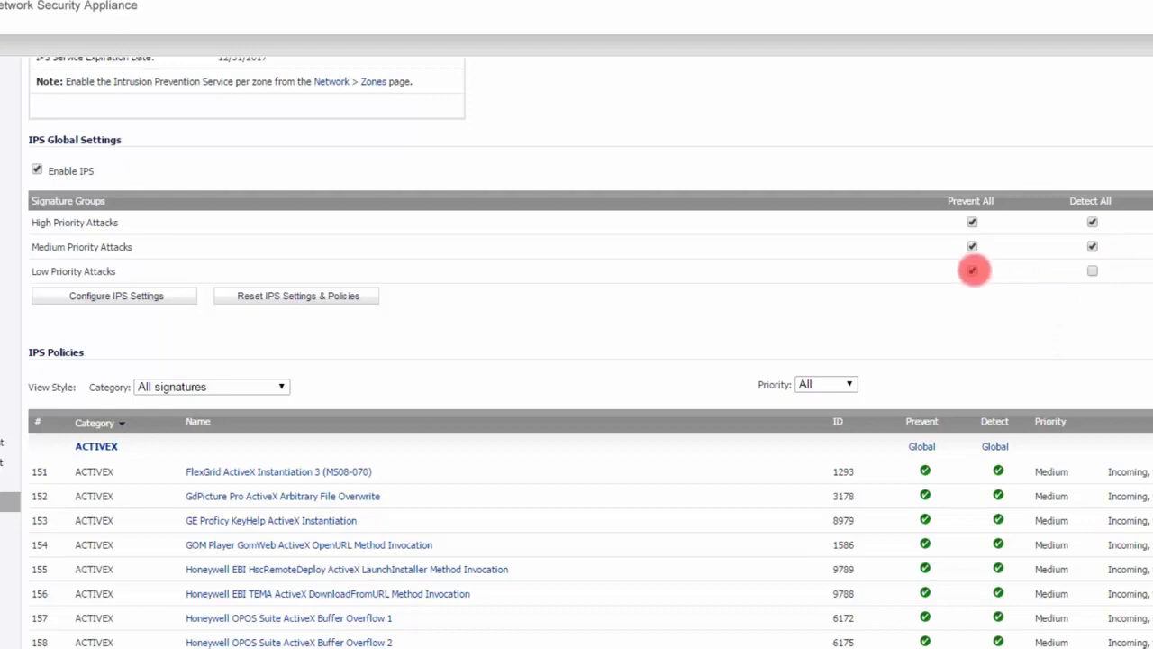
pyautogui.click(1092, 271)
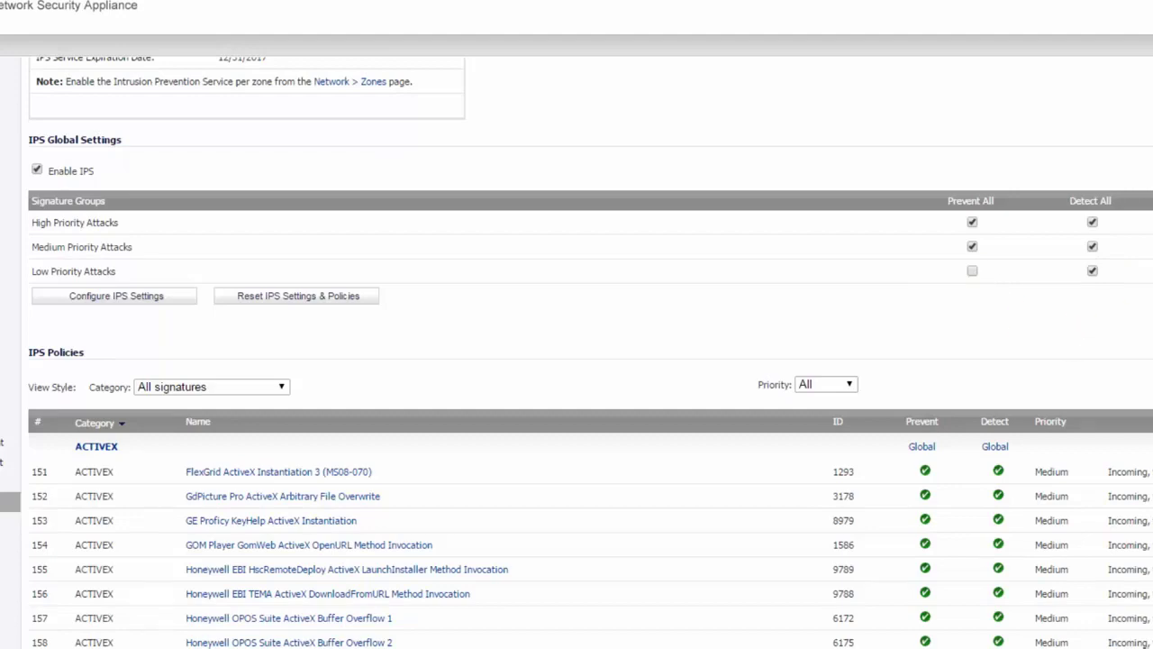
# Filter the IPS policies to the NETBIOS signature category
pyautogui.scroll(-5, 591, 352)
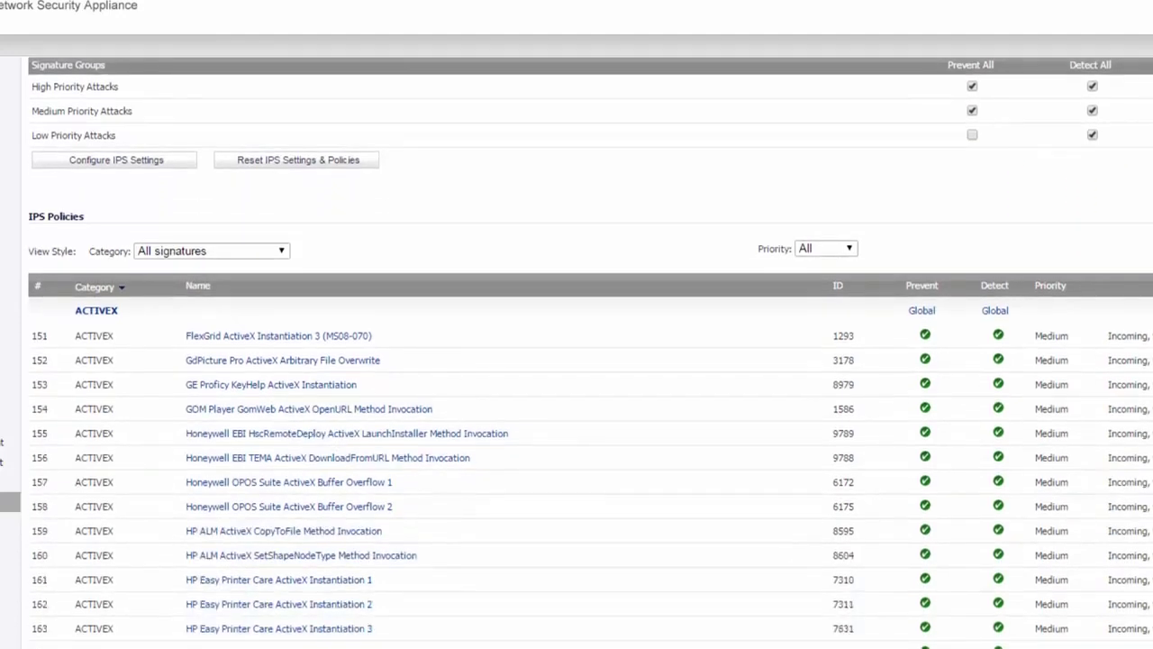
pyautogui.scroll(-1, 590, 352)
pyautogui.scroll(5, 590, 352)
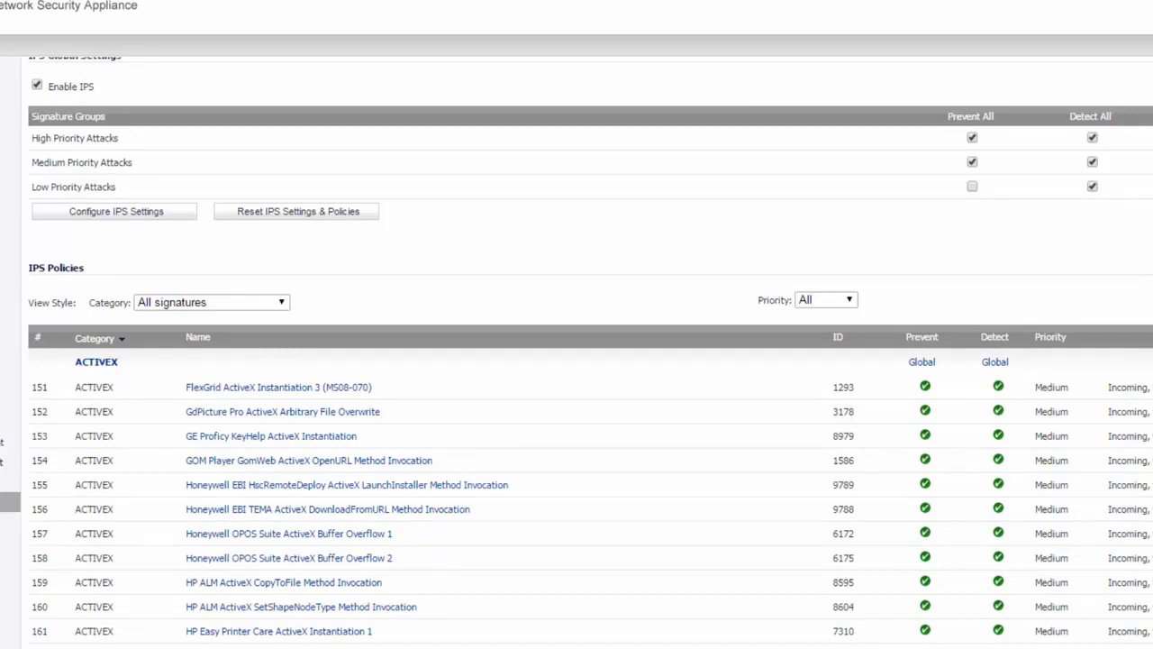
pyautogui.click(281, 302)
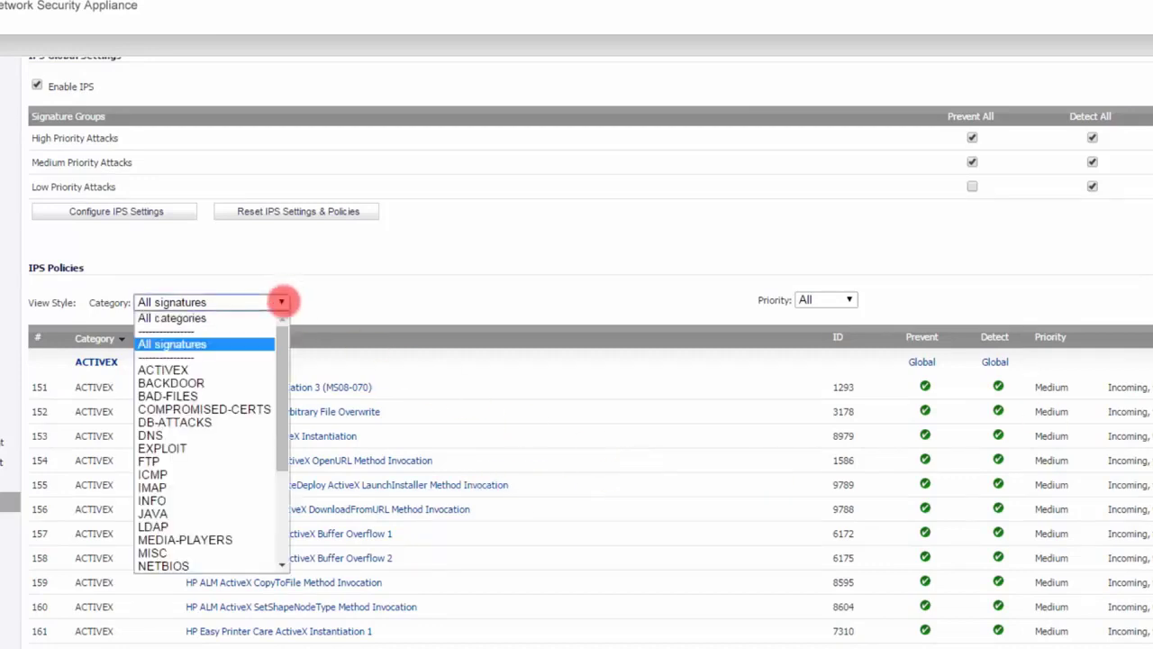
pyautogui.click(163, 563)
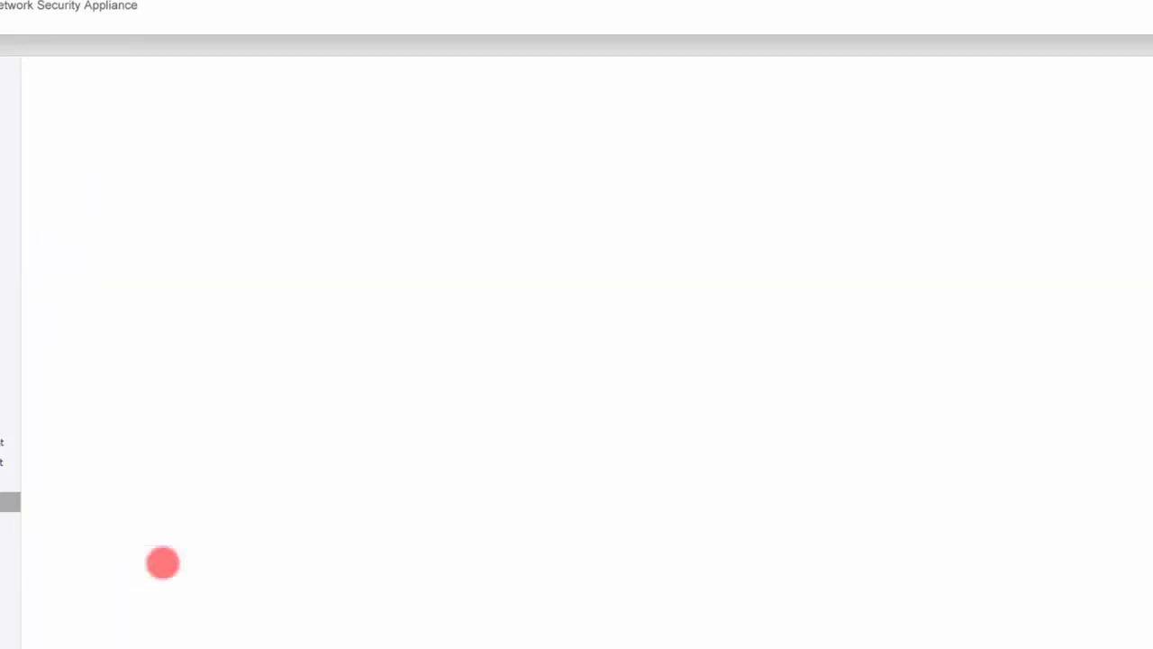
# View the settings of the Windows License Logging Service Buffer Overflow 2 (MS05-010) signature, close them unchanged, and return to the IPS status
pyautogui.scroll(-3, 947, 432)
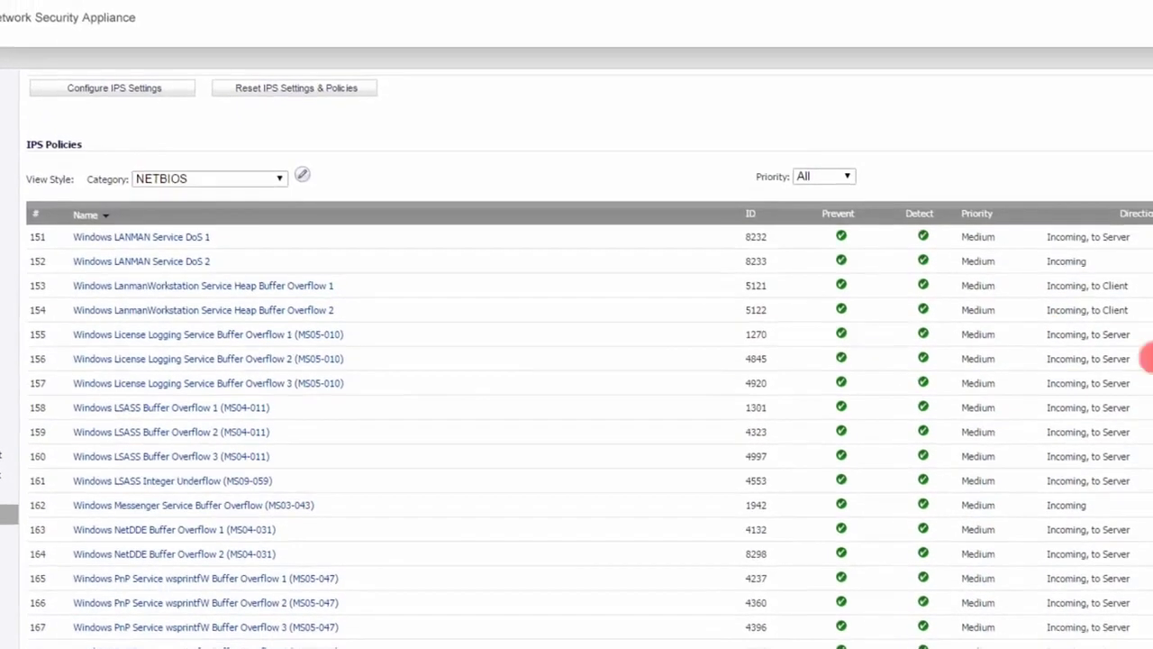
pyautogui.click(1144, 358)
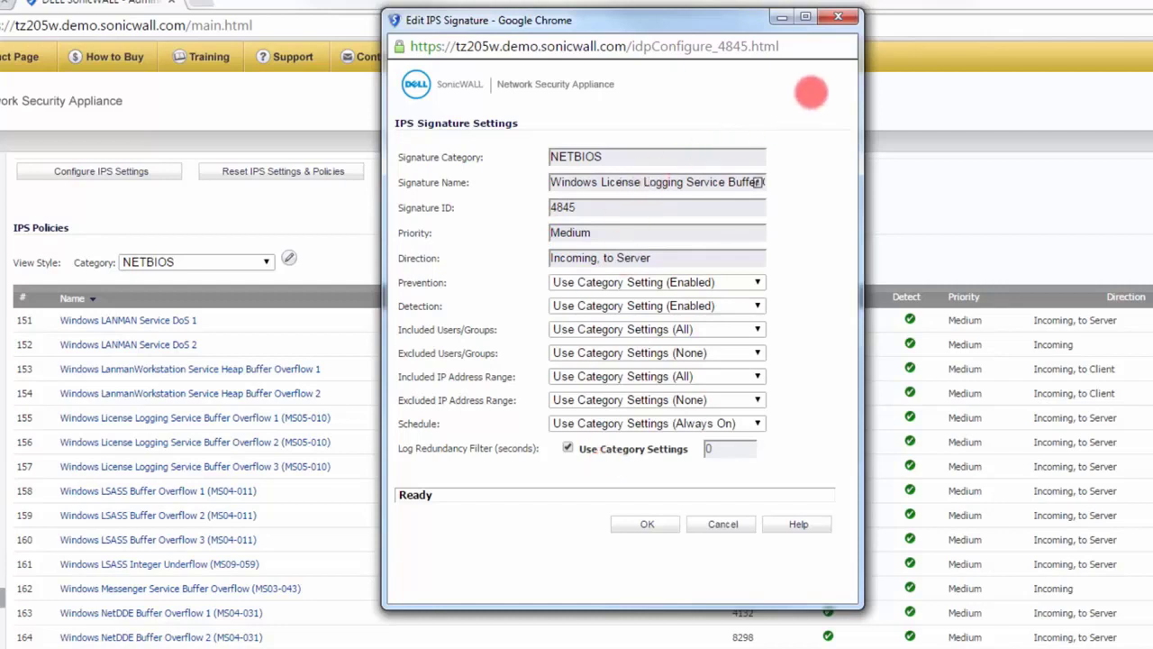
pyautogui.click(937, 95)
pyautogui.scroll(3, 577, 396)
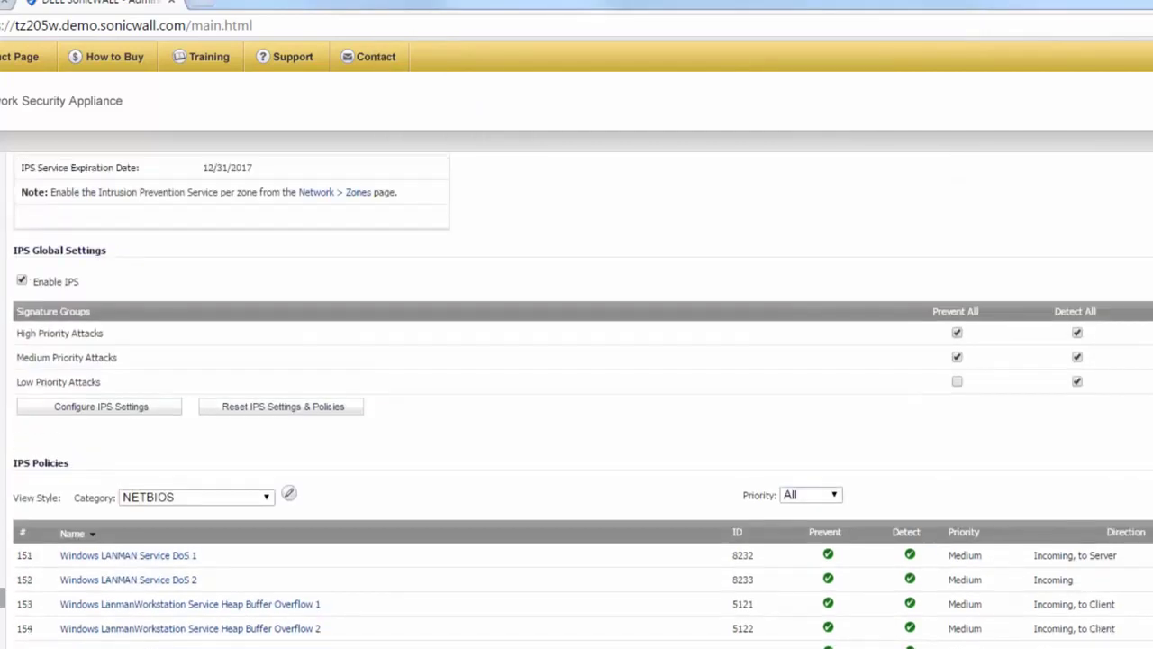
pyautogui.scroll(3, 577, 396)
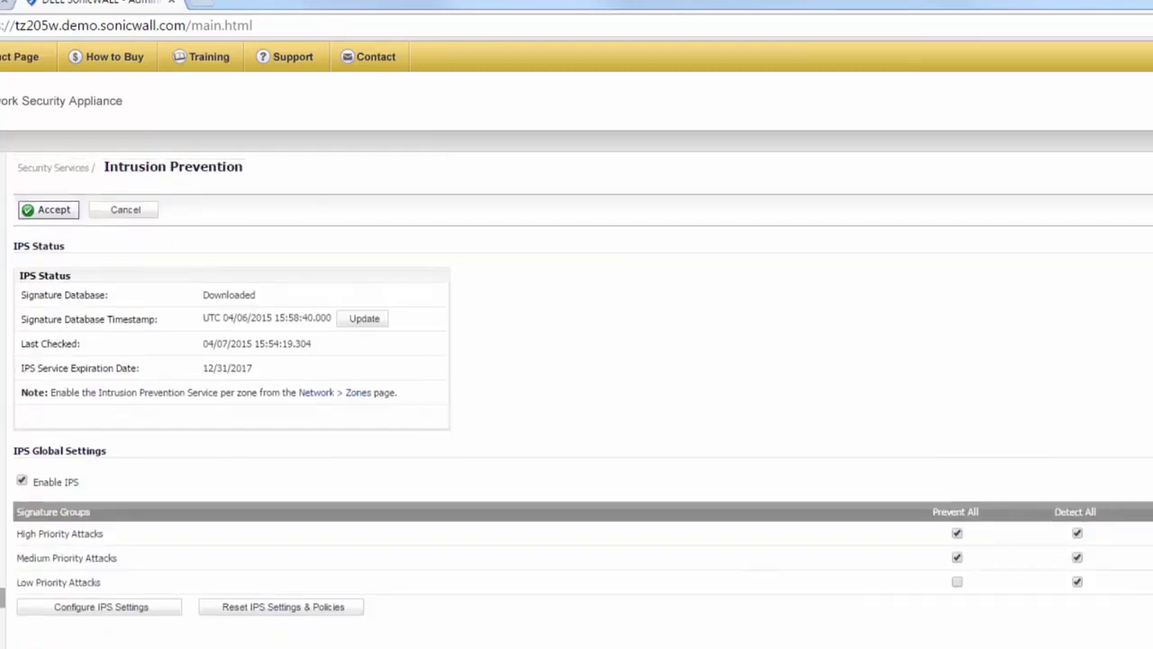